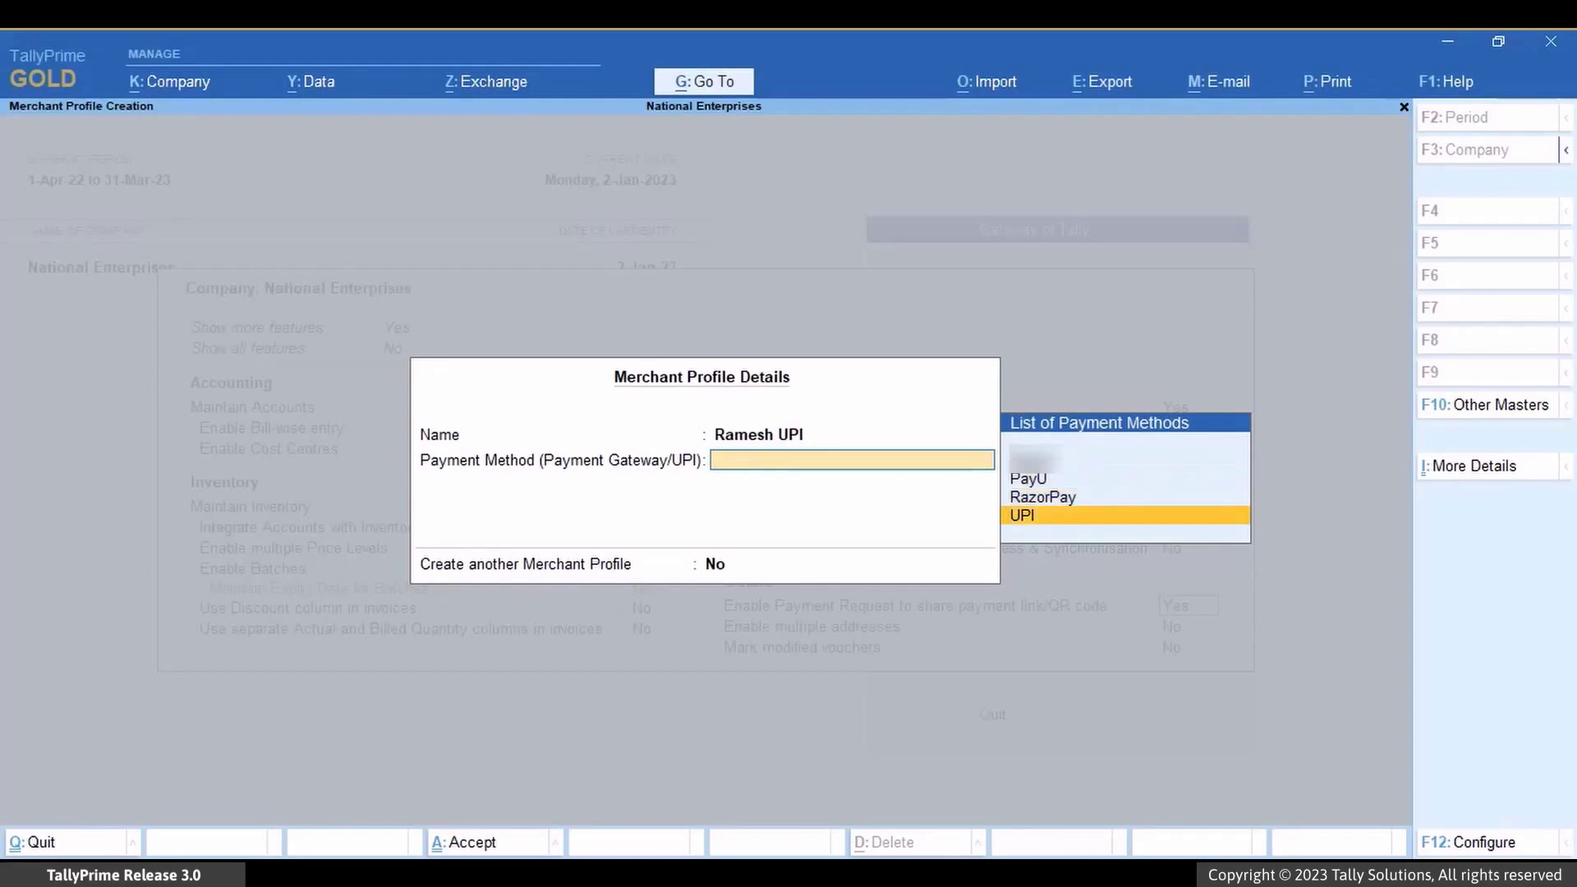
Step: Set up the merchant profile with UPI and its UPI ID, and enable the option to save the payment link/QR code while generating from reports
text(iq)
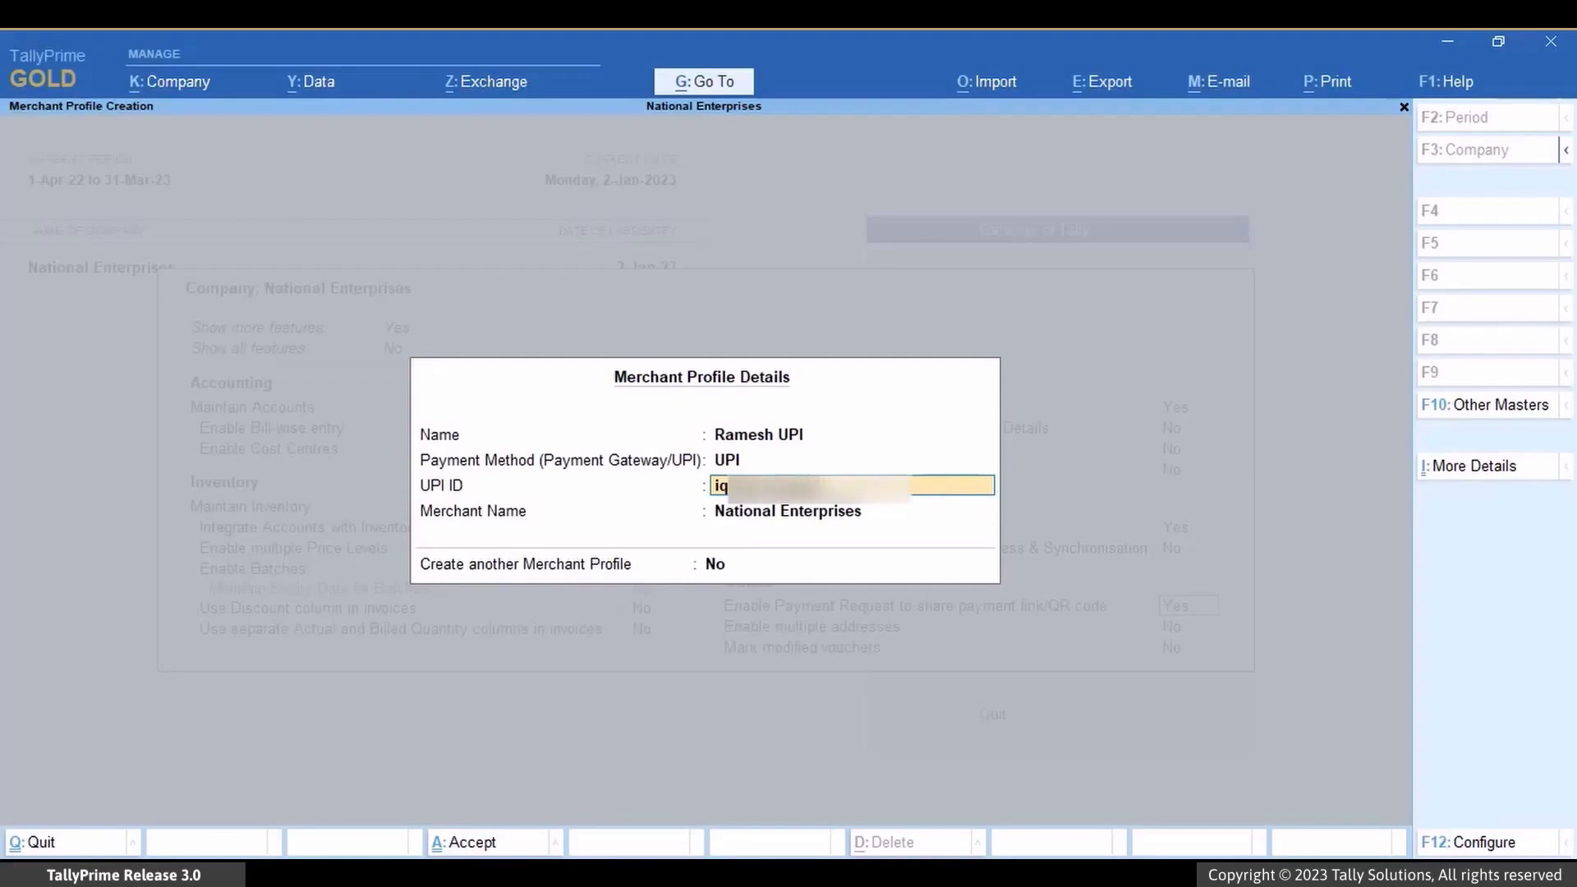
key(Return)
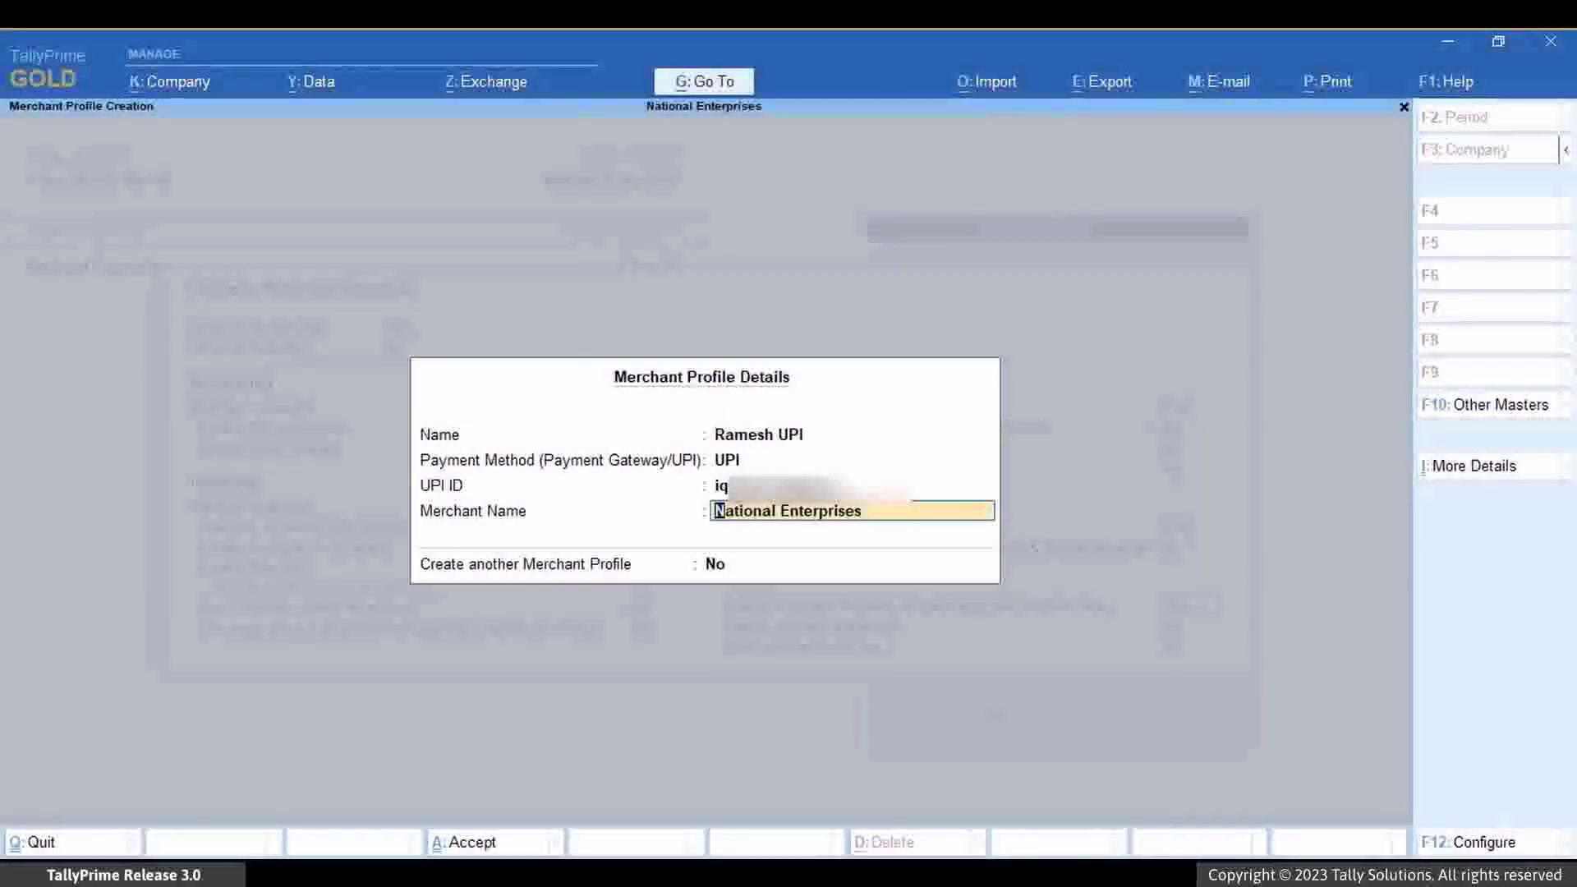
key(F12)
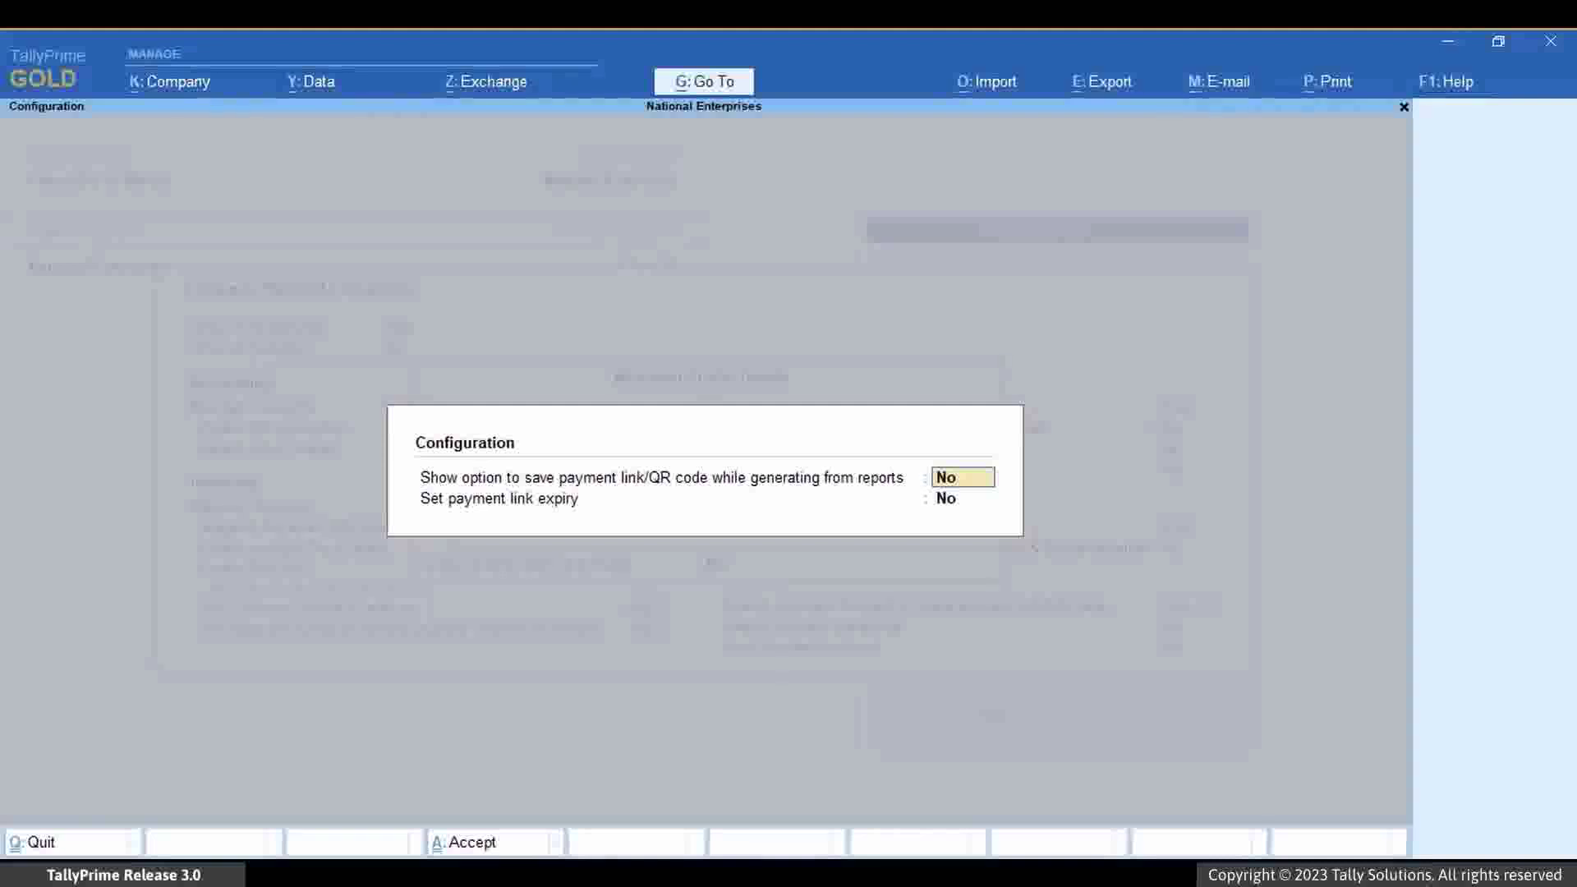
key(y)
key(Return)
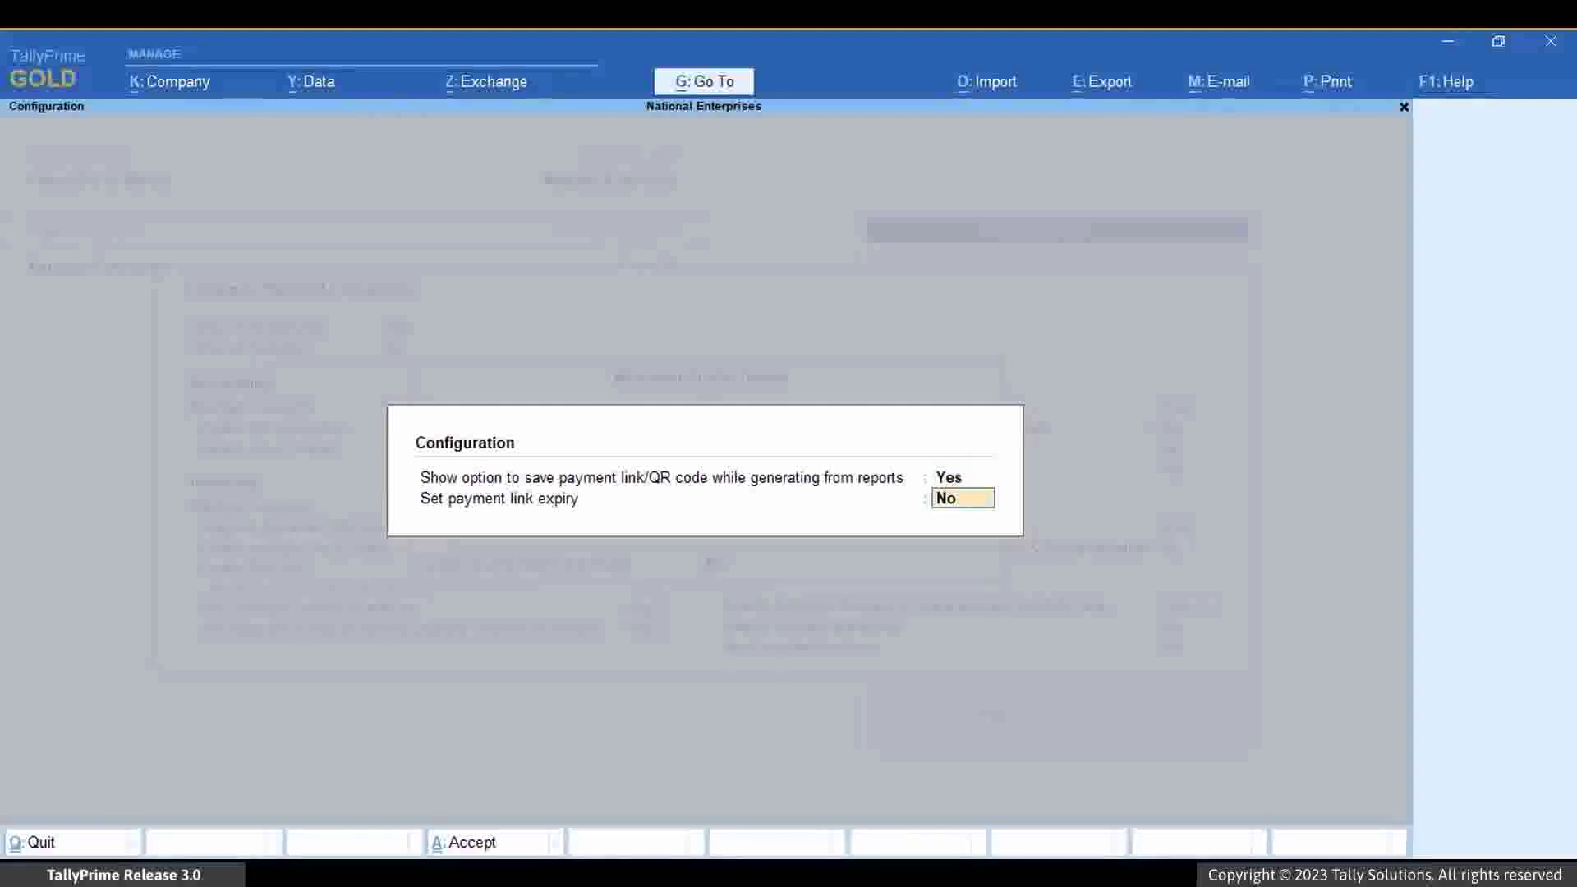
key(Return)
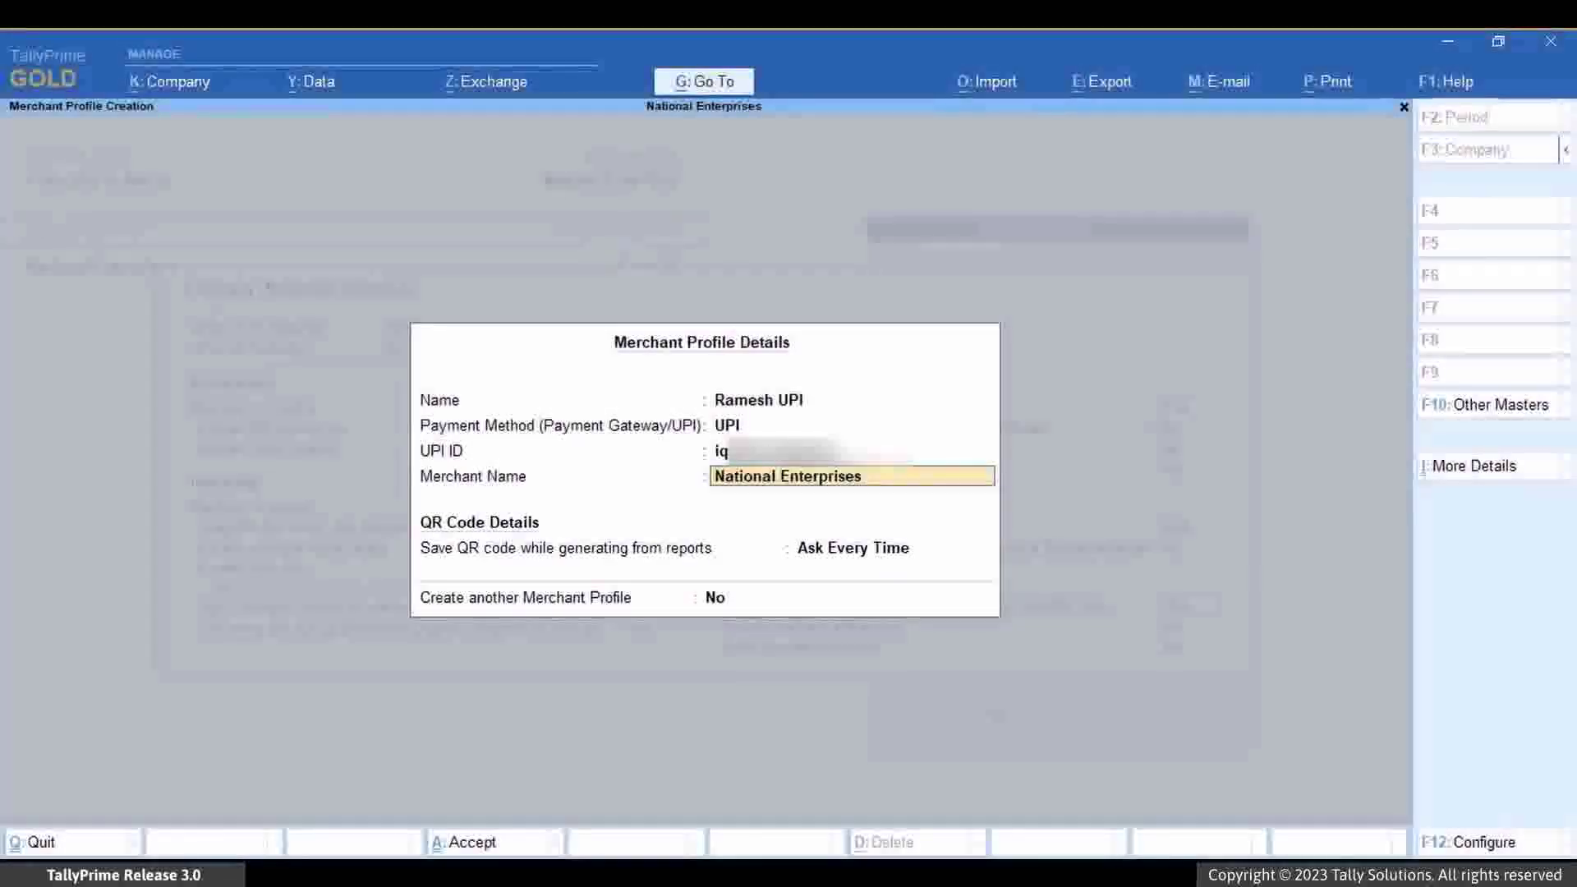
Step: Keep Ask Every Time for saving the QR code while generating from reports, and save the merchant profile and the company features
key(Return)
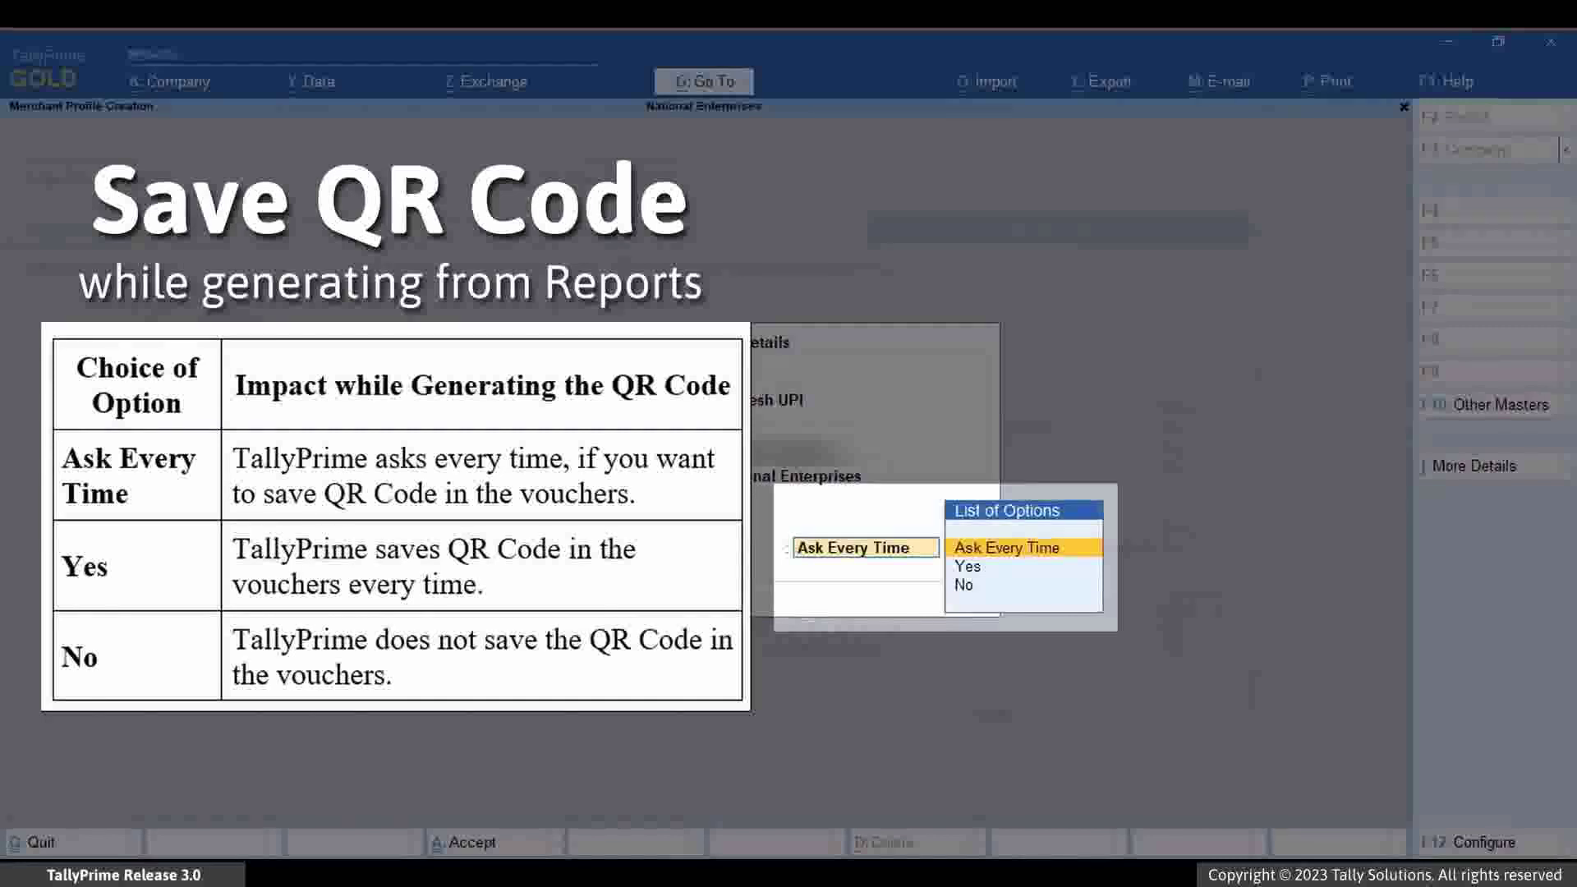
key(Down)
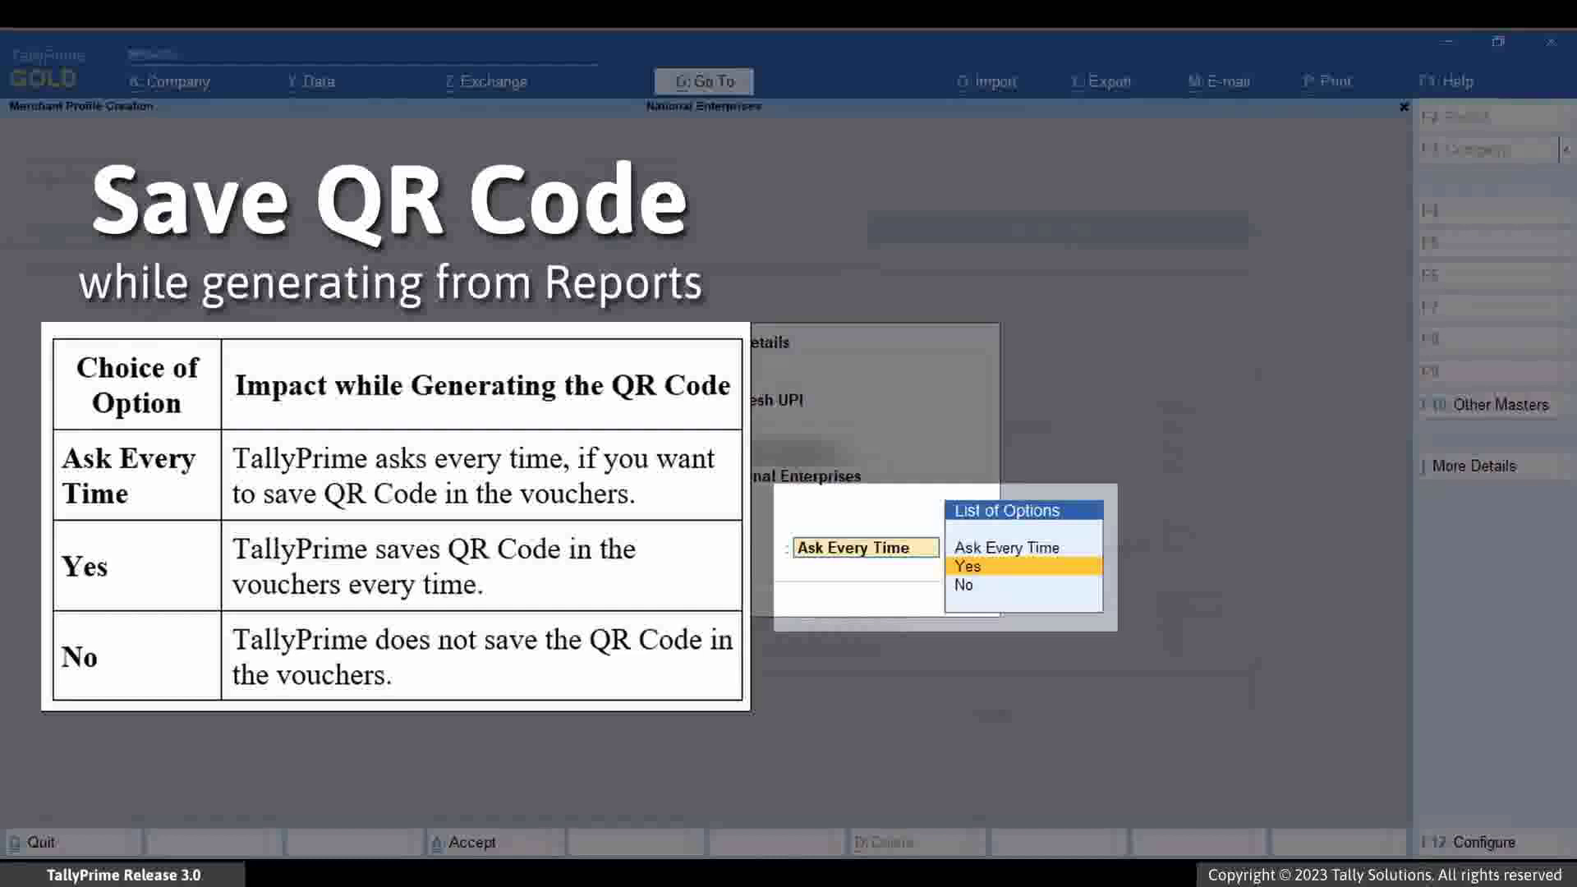
key(Down)
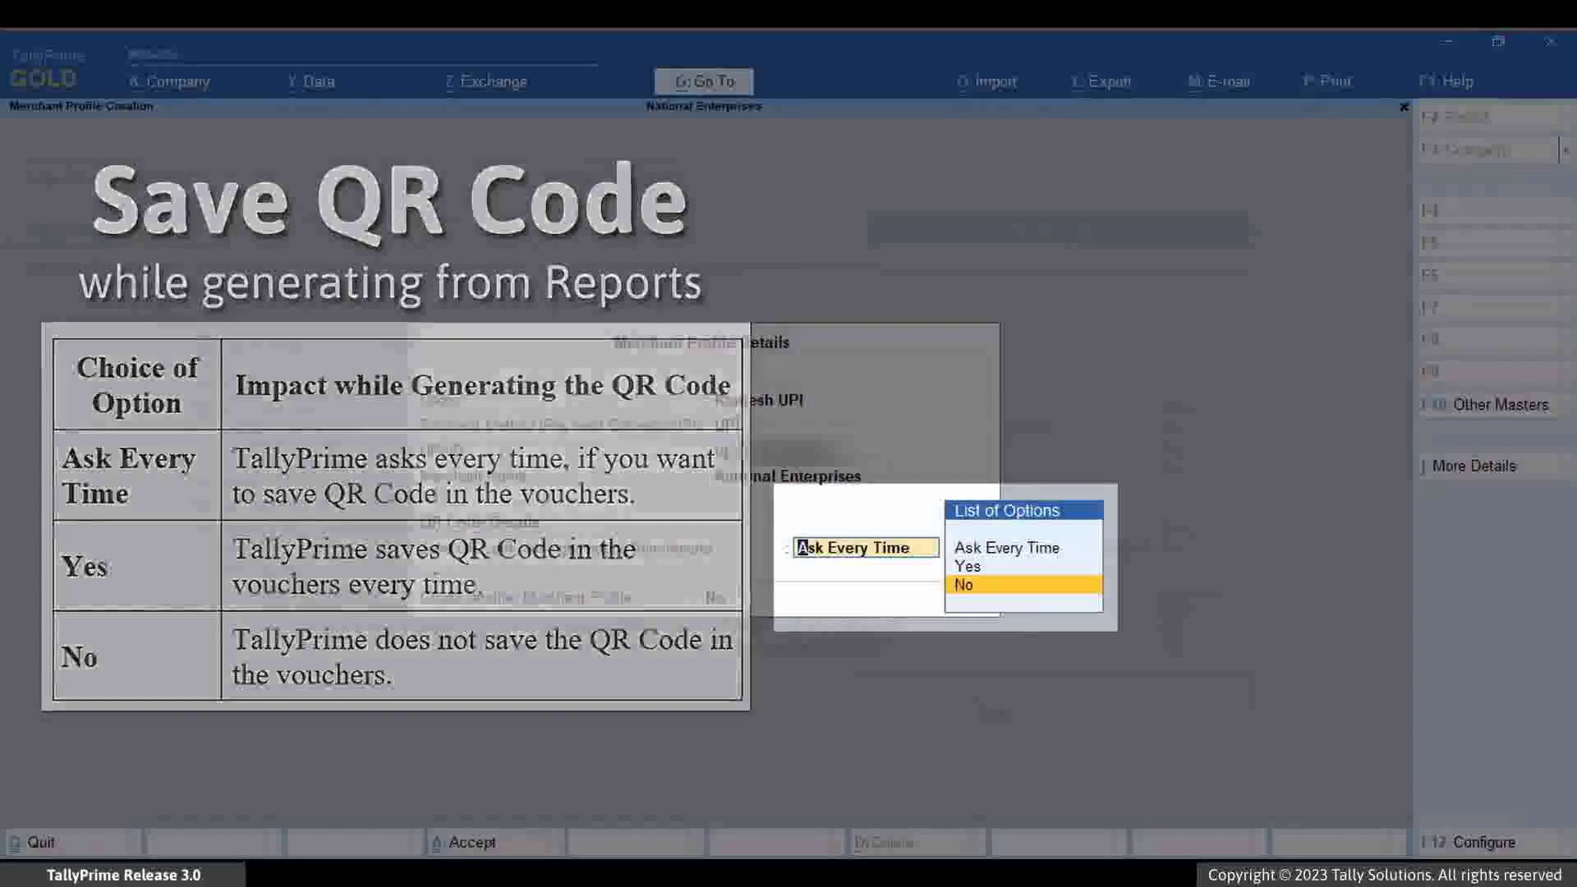
key(Up)
key(Up)
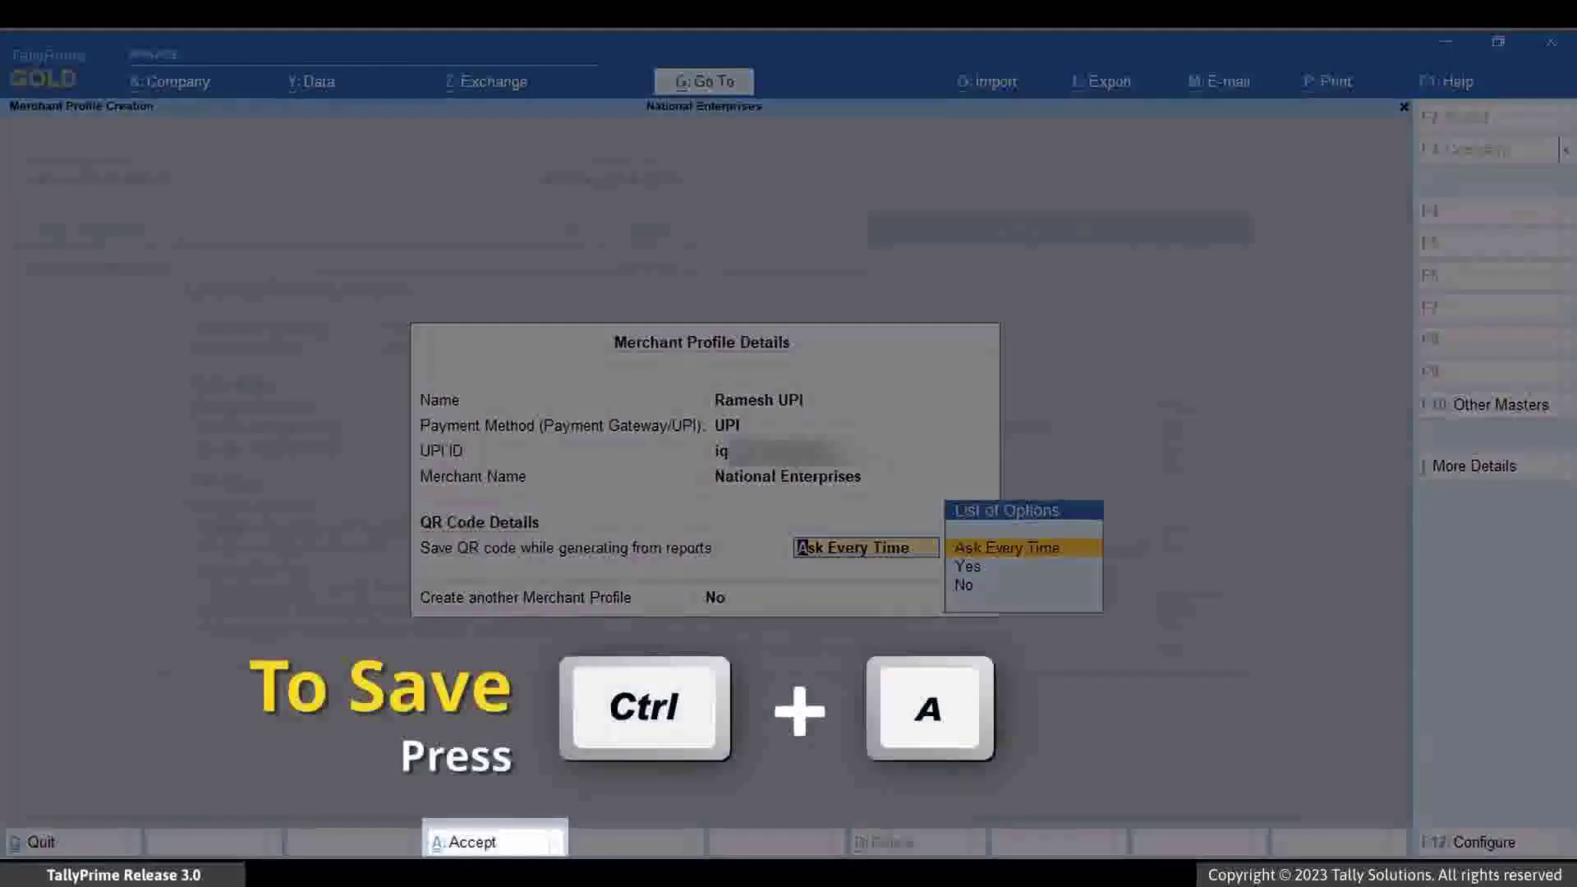
key(ctrl+a)
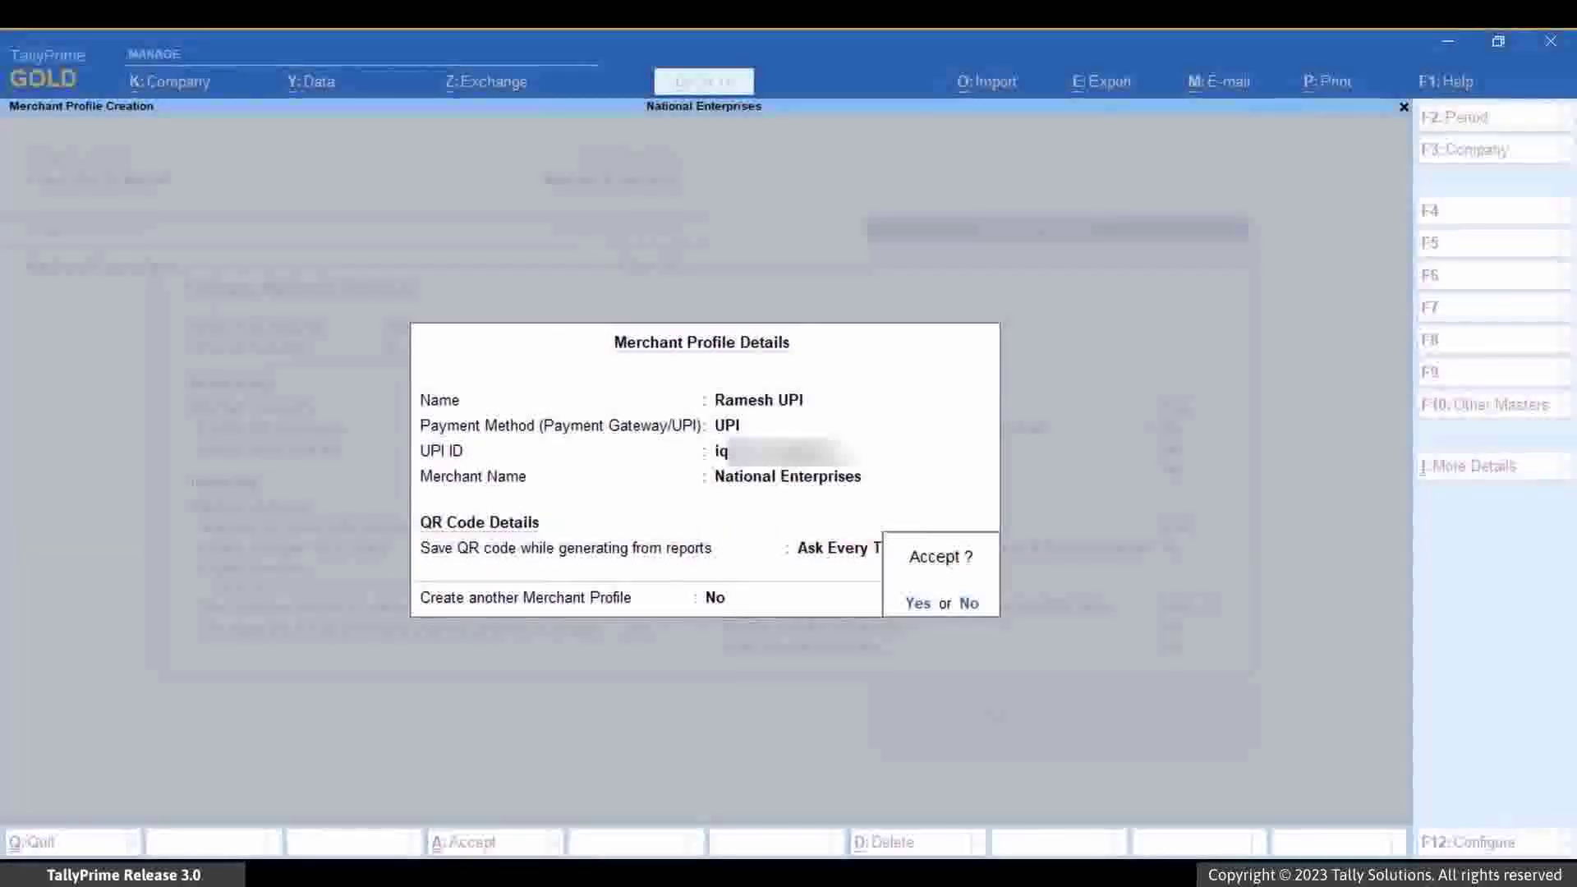
key(Return)
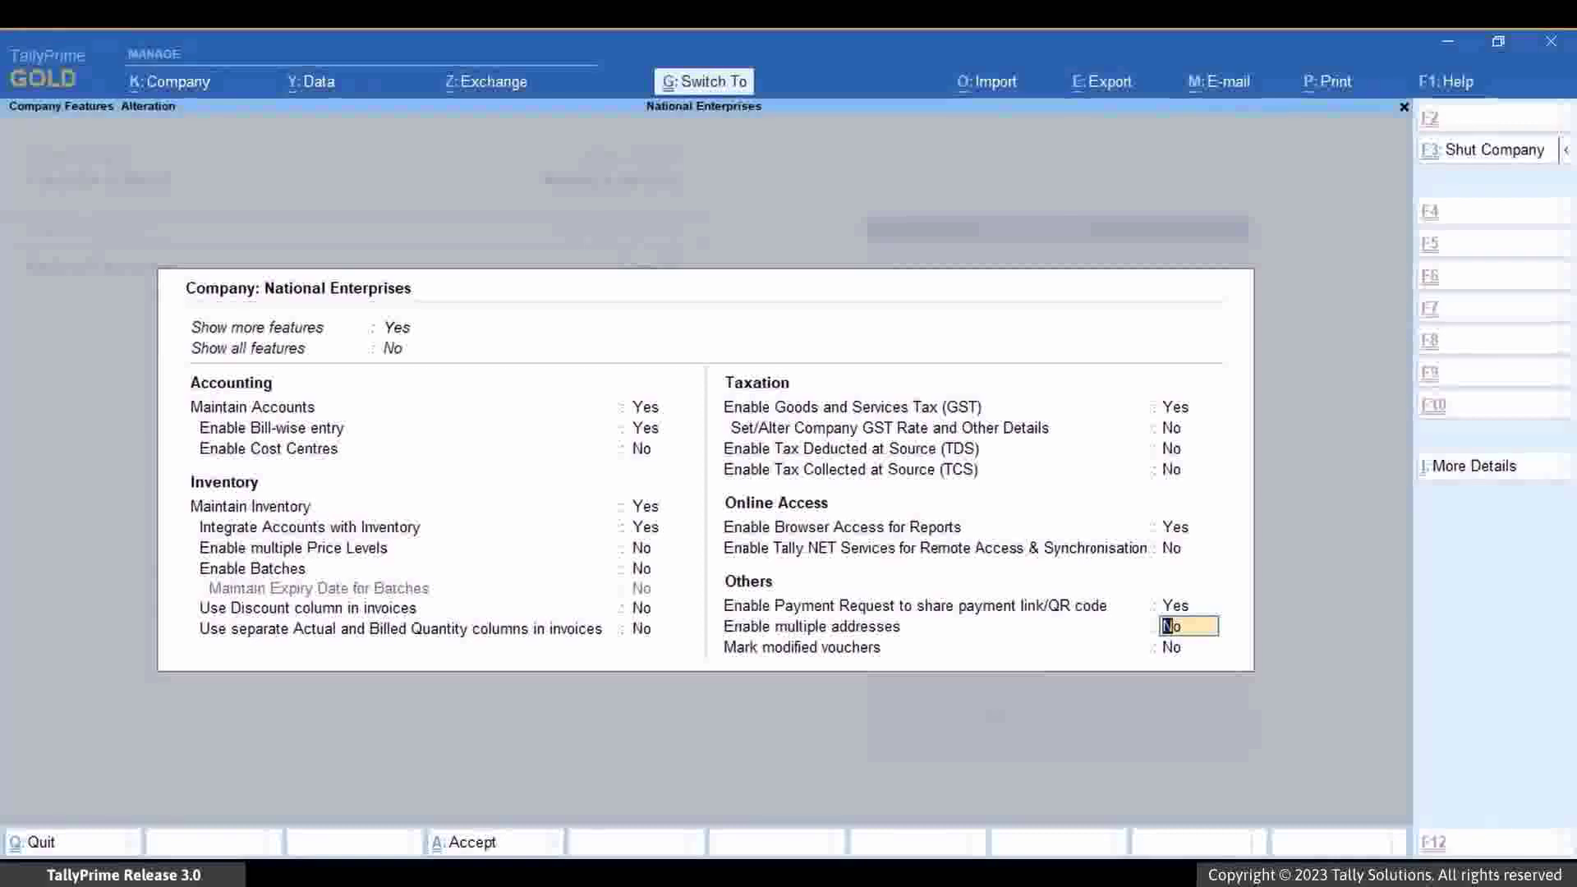
key(ctrl+a)
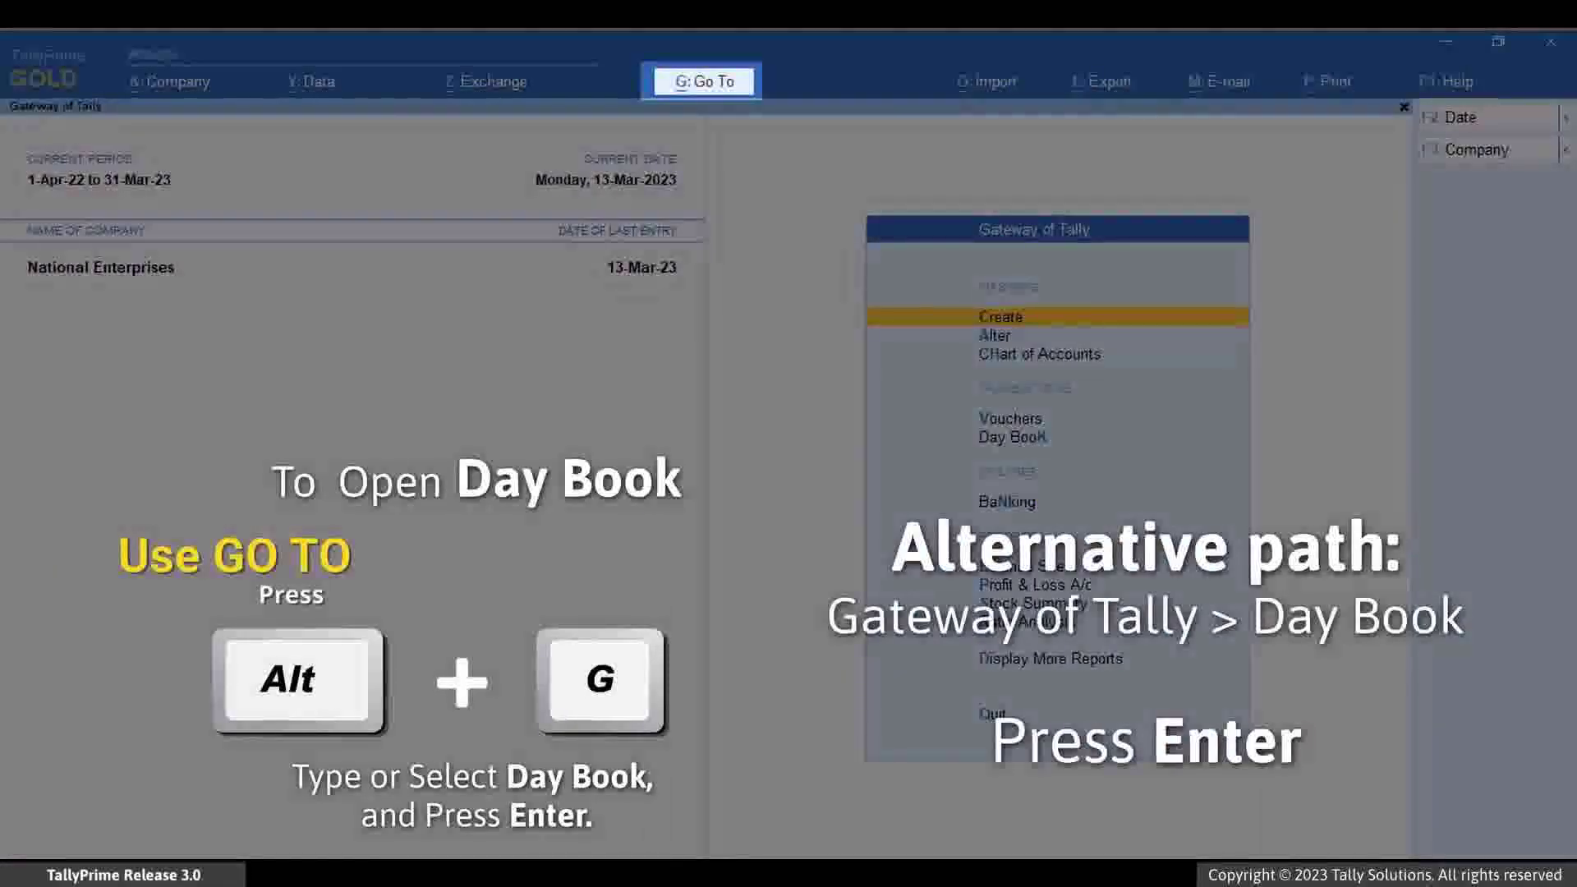
Step: Open the Day Book report for National Enterprises
key(alt+g)
key(Down)
key(Down)
key(Down)
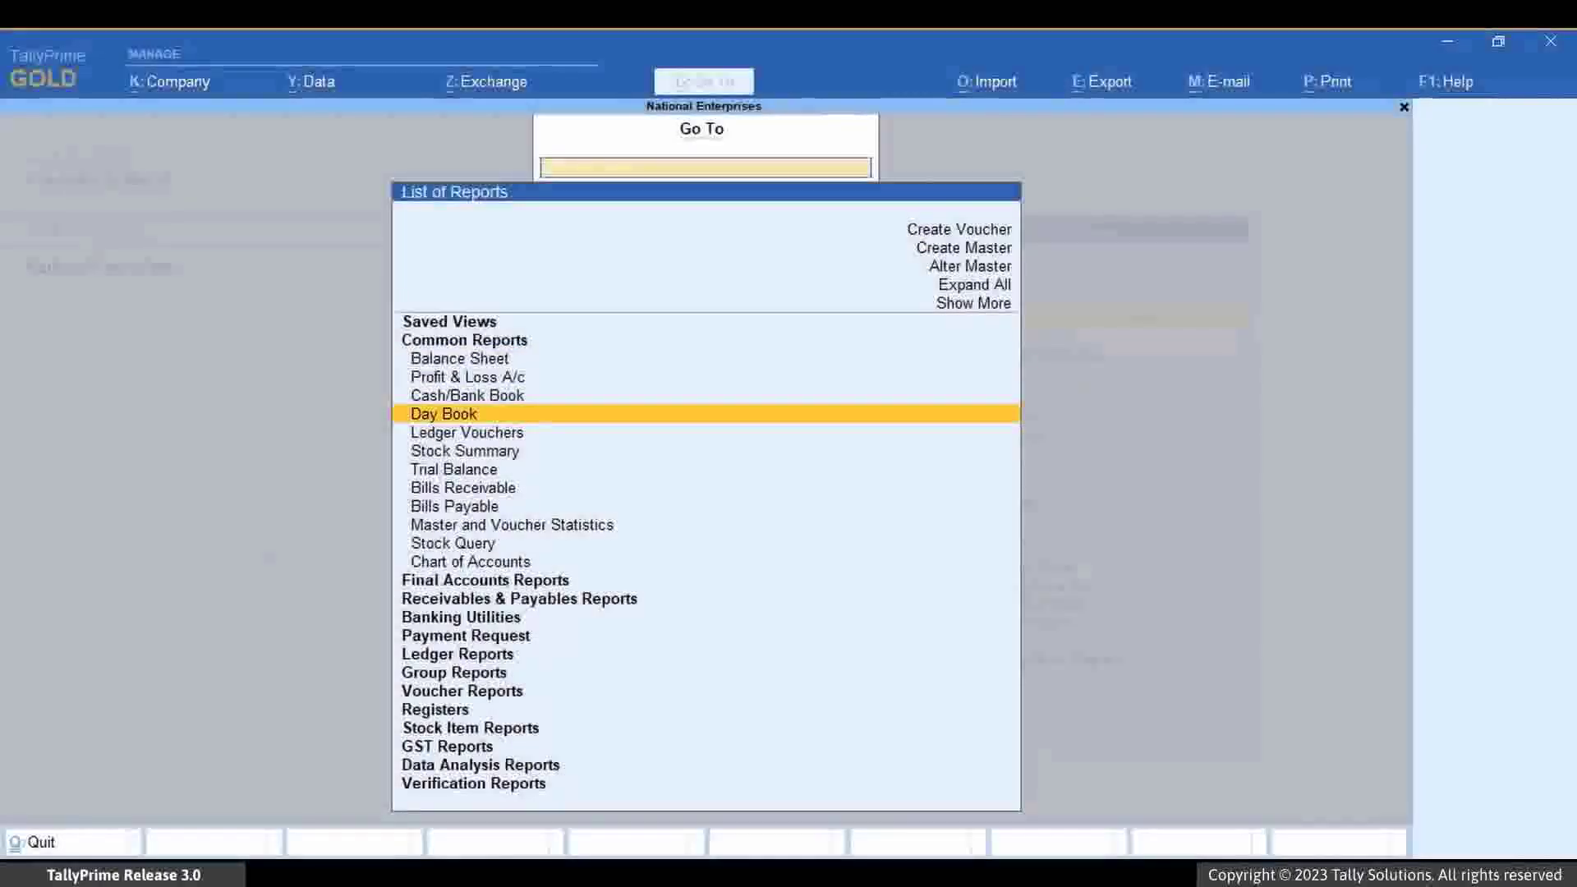
key(Return)
Step: Open the Supreme Traders sales voucher No. 19 dated 9-Mar-23 for alteration
key(Up)
key(Up)
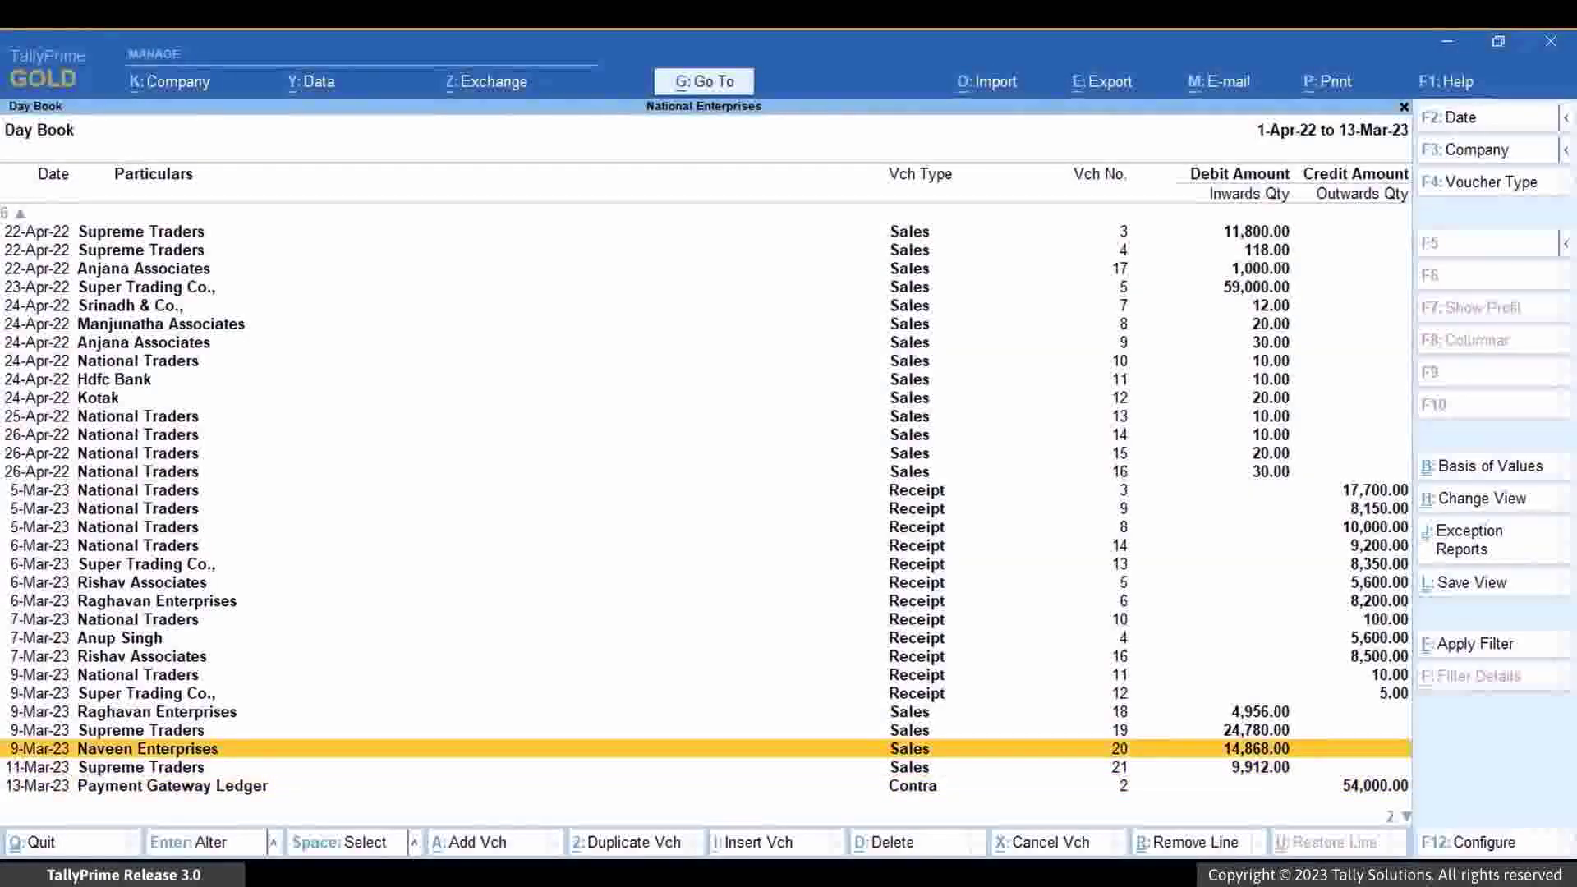
key(Up)
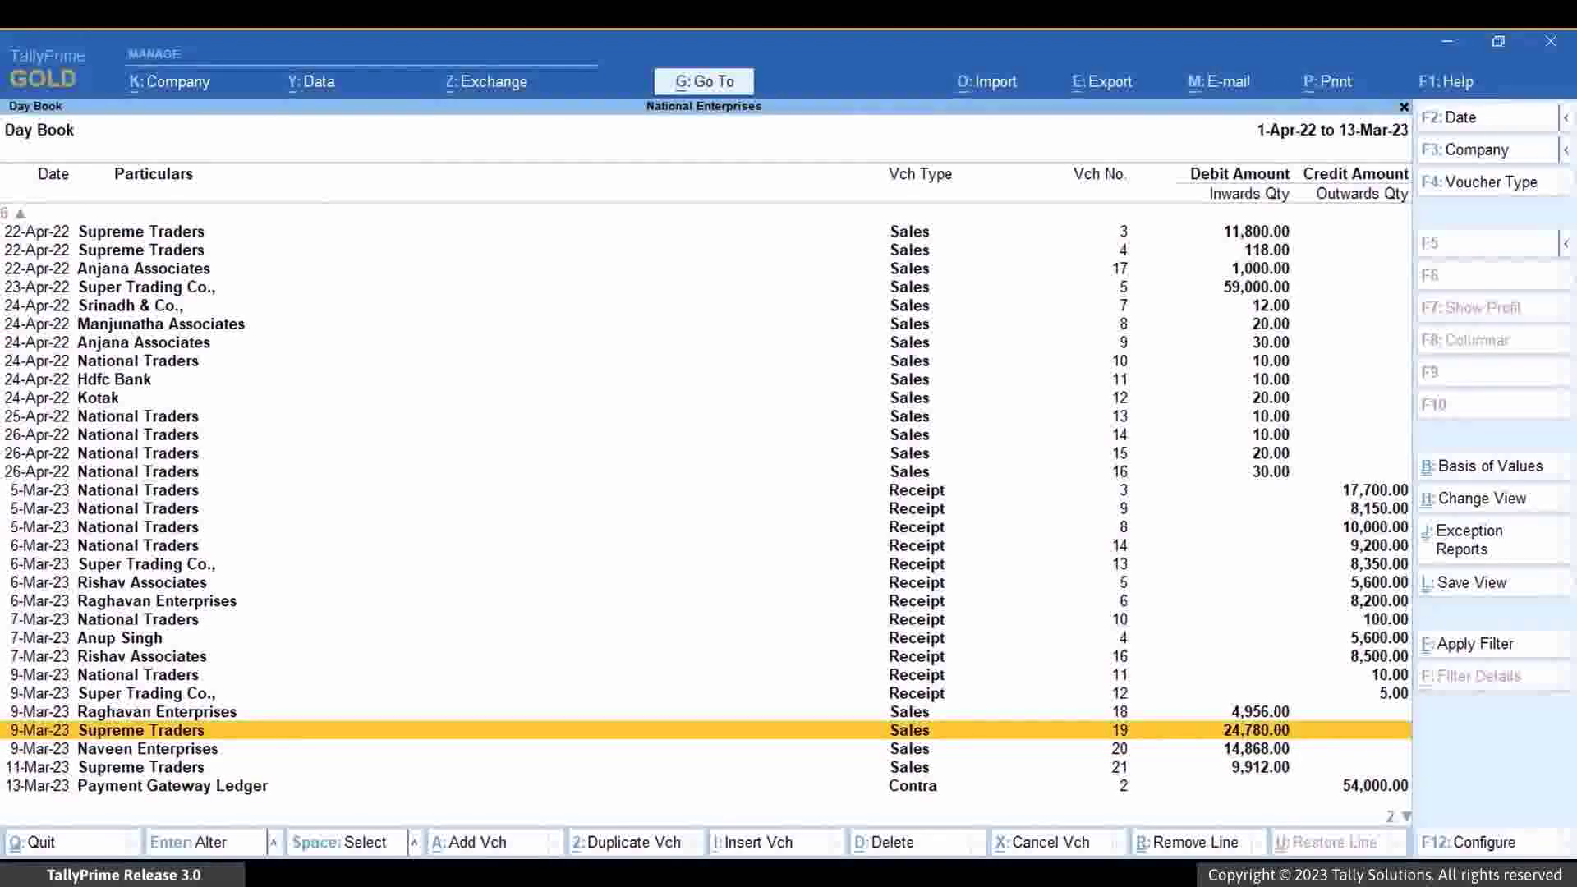
key(Return)
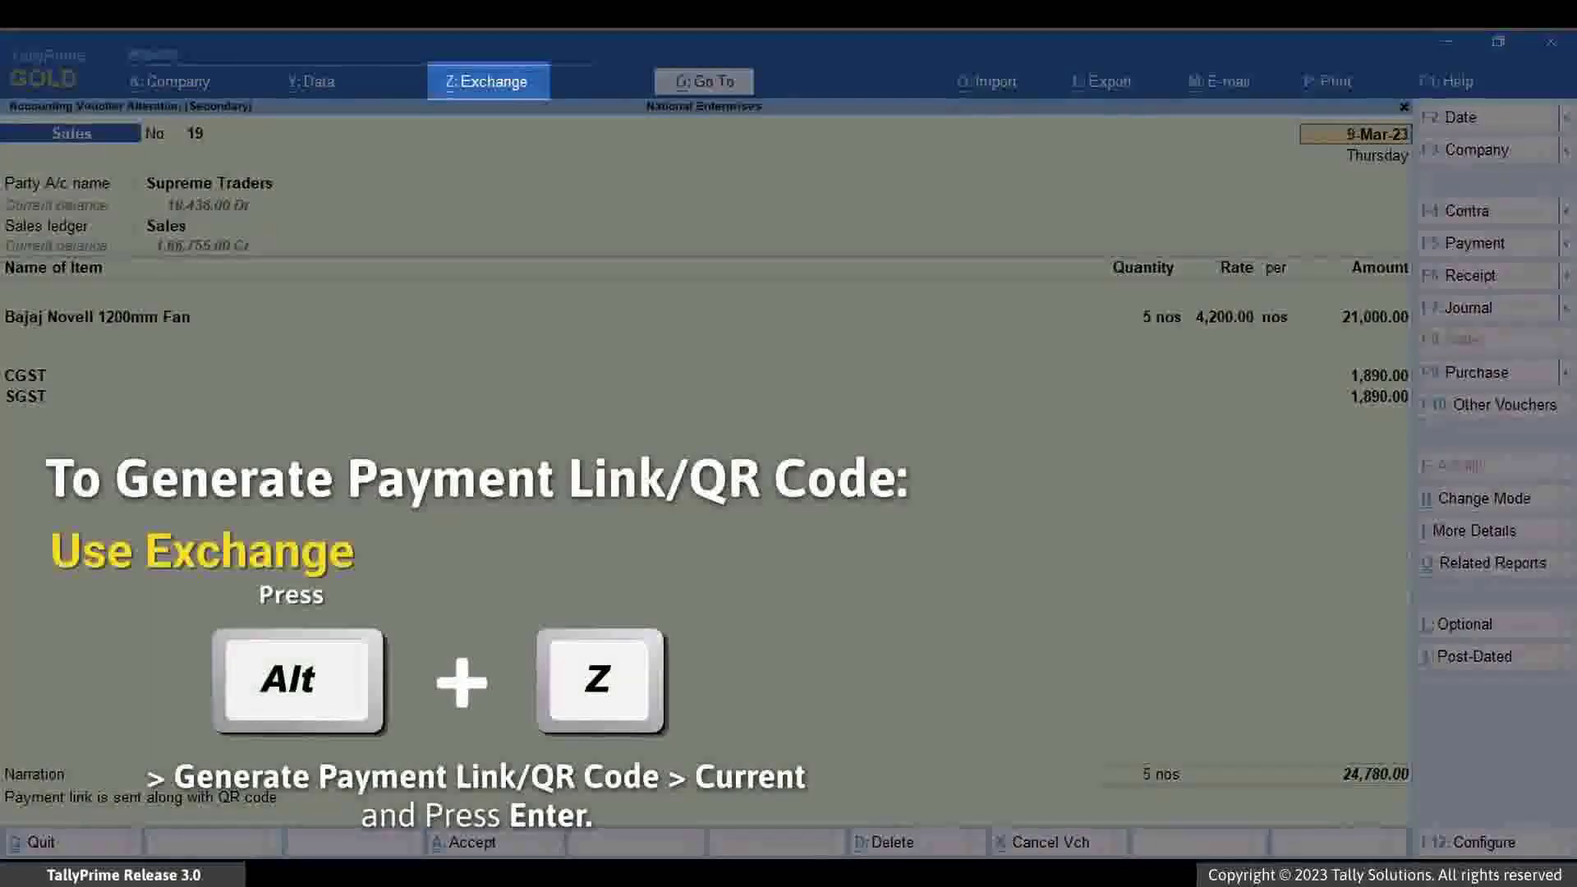
Step: Start generating a payment link/QR code for the current sales voucher
key(alt+z)
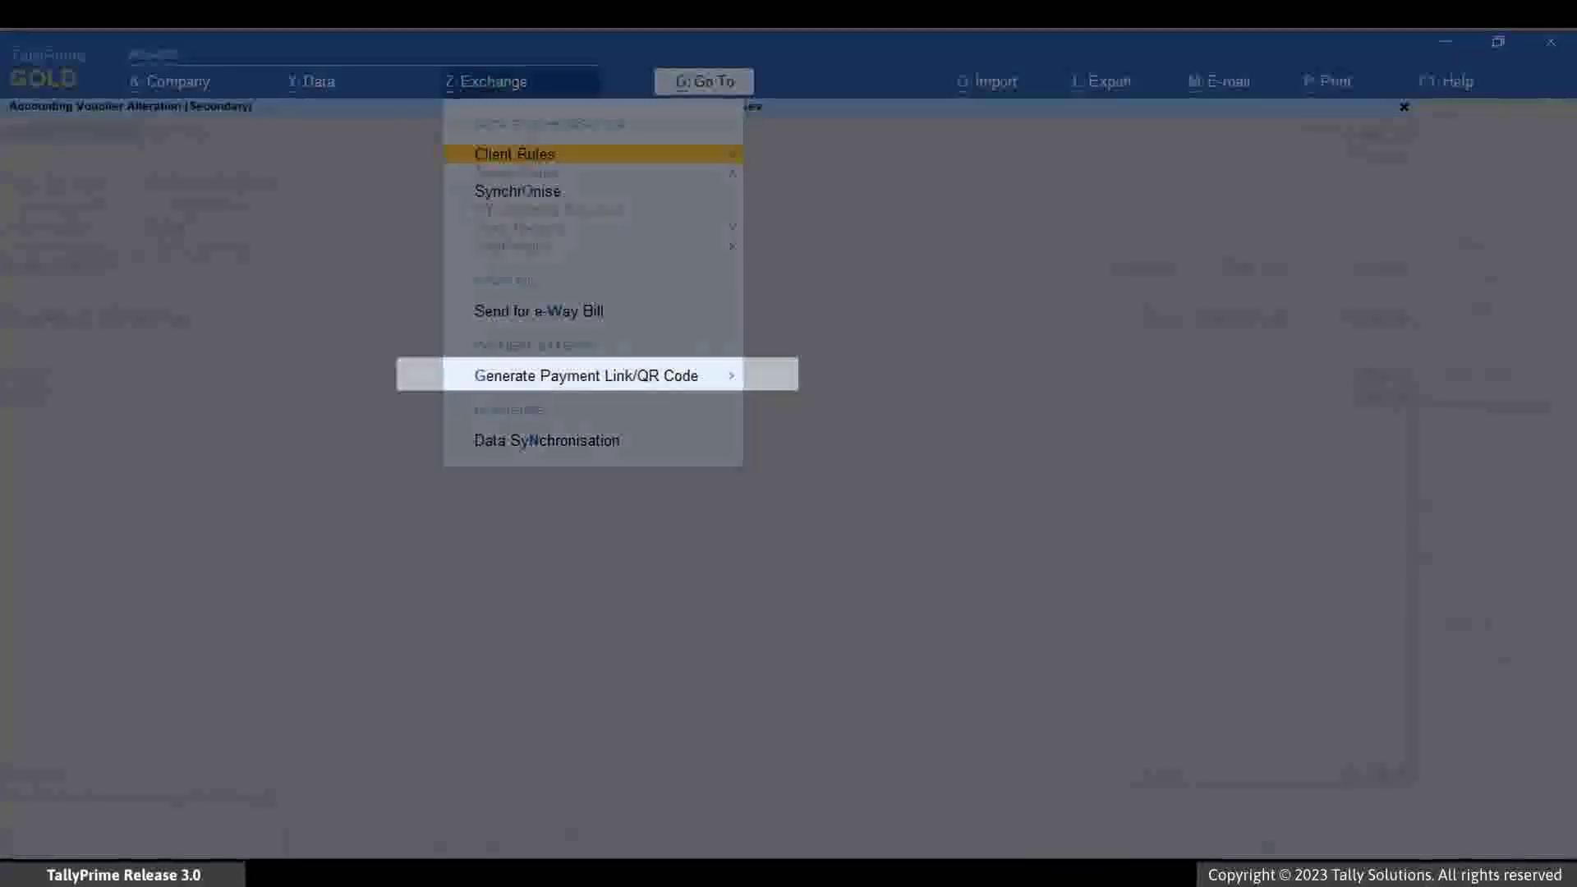
key(Down)
key(Down)
key(Down)
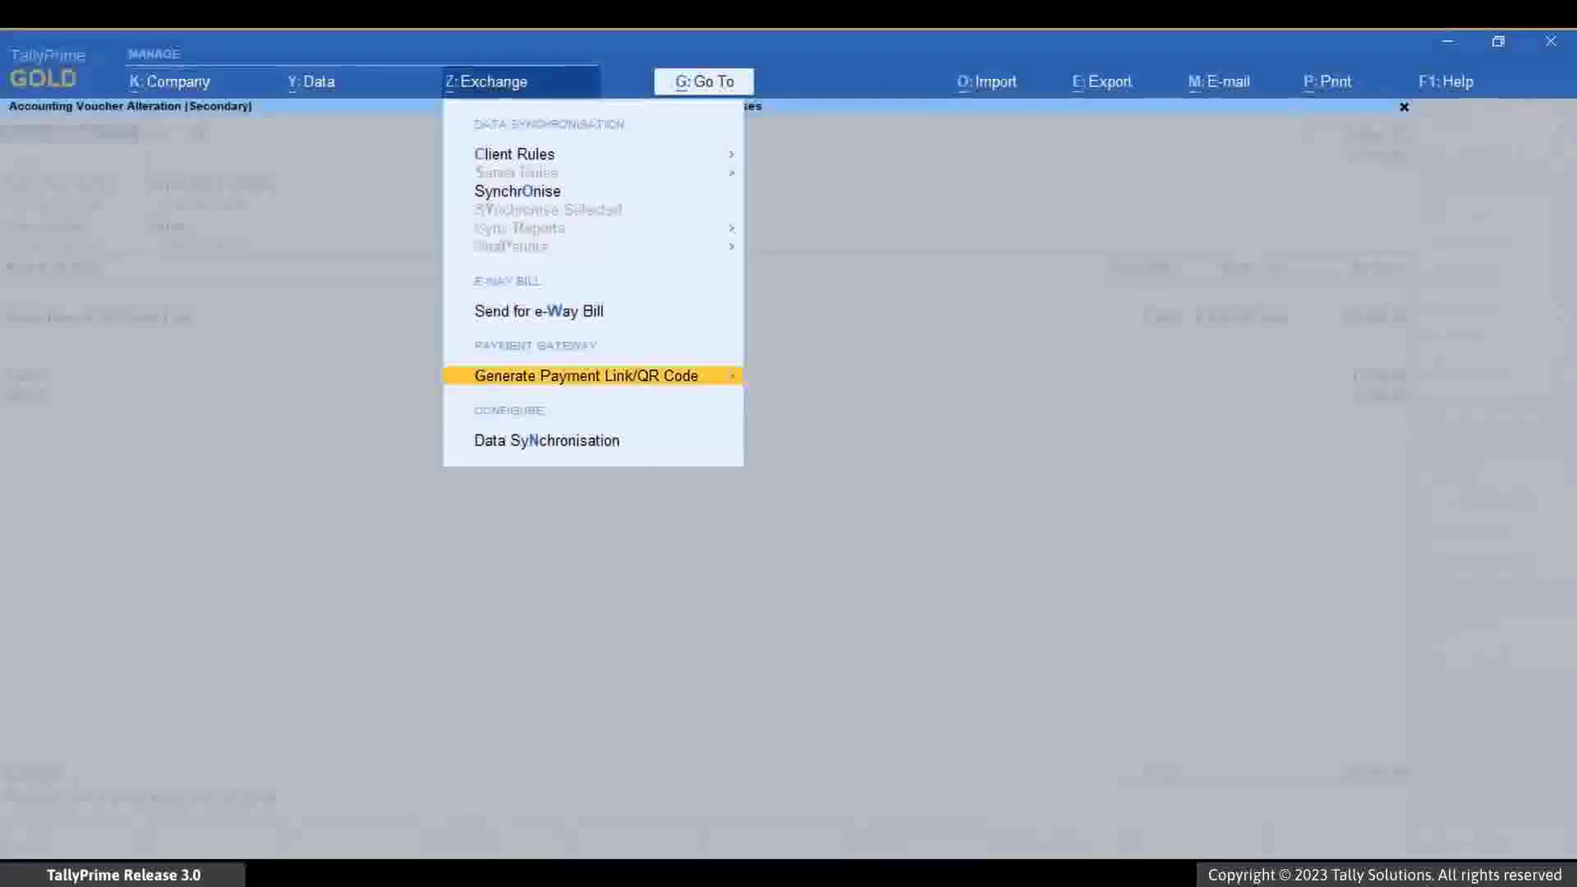
key(Return)
key(Return)
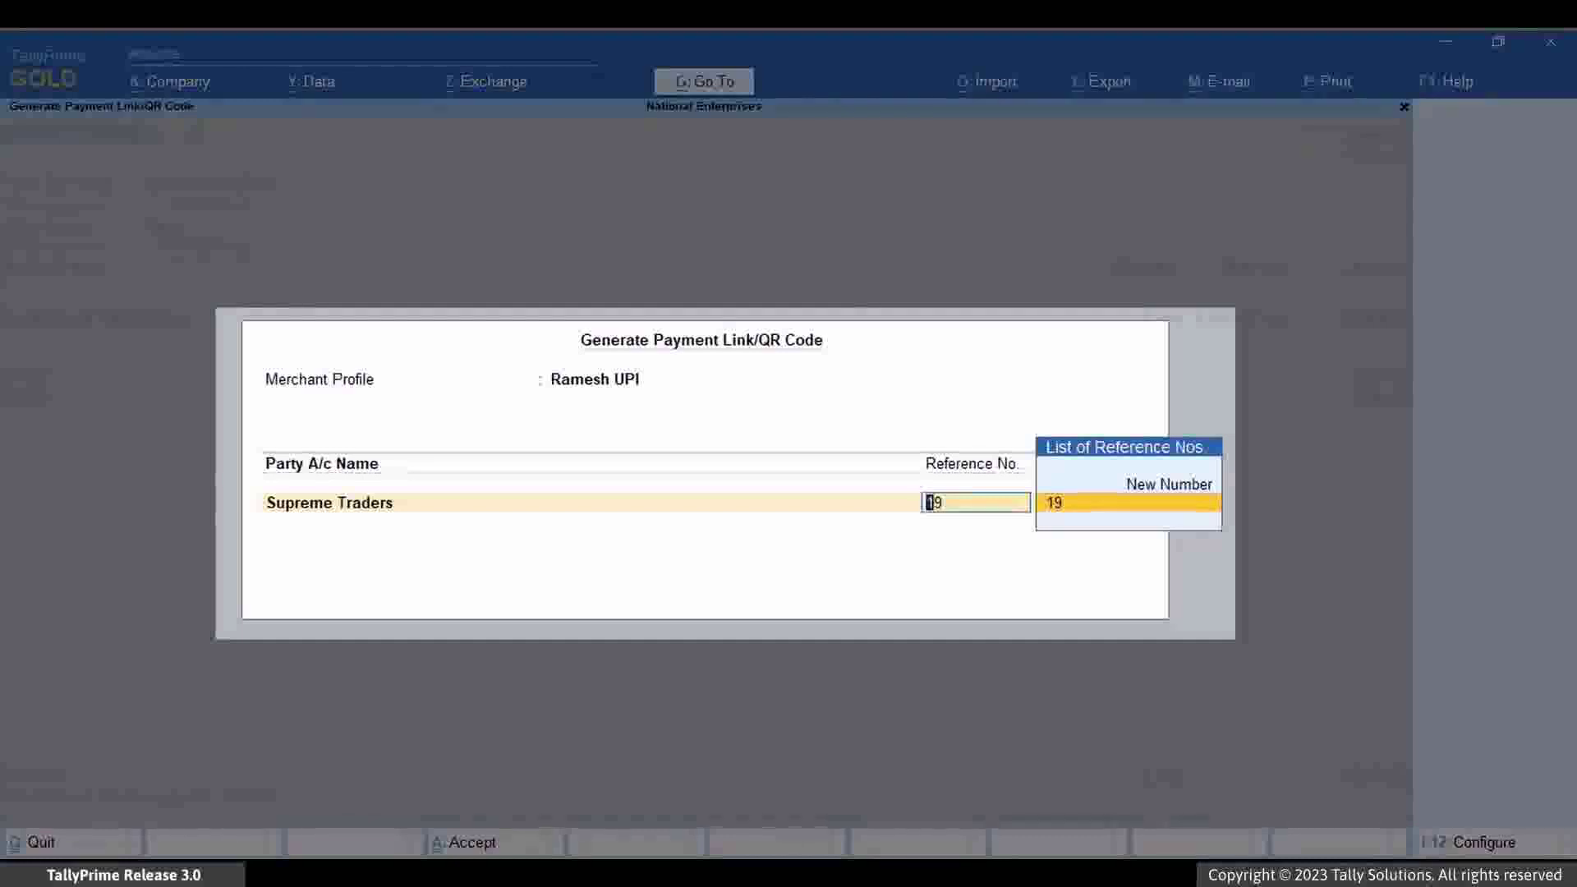
Step: Review the list of merchant profiles and choose the newly created UPI profile for the payment request
key(BackSpace)
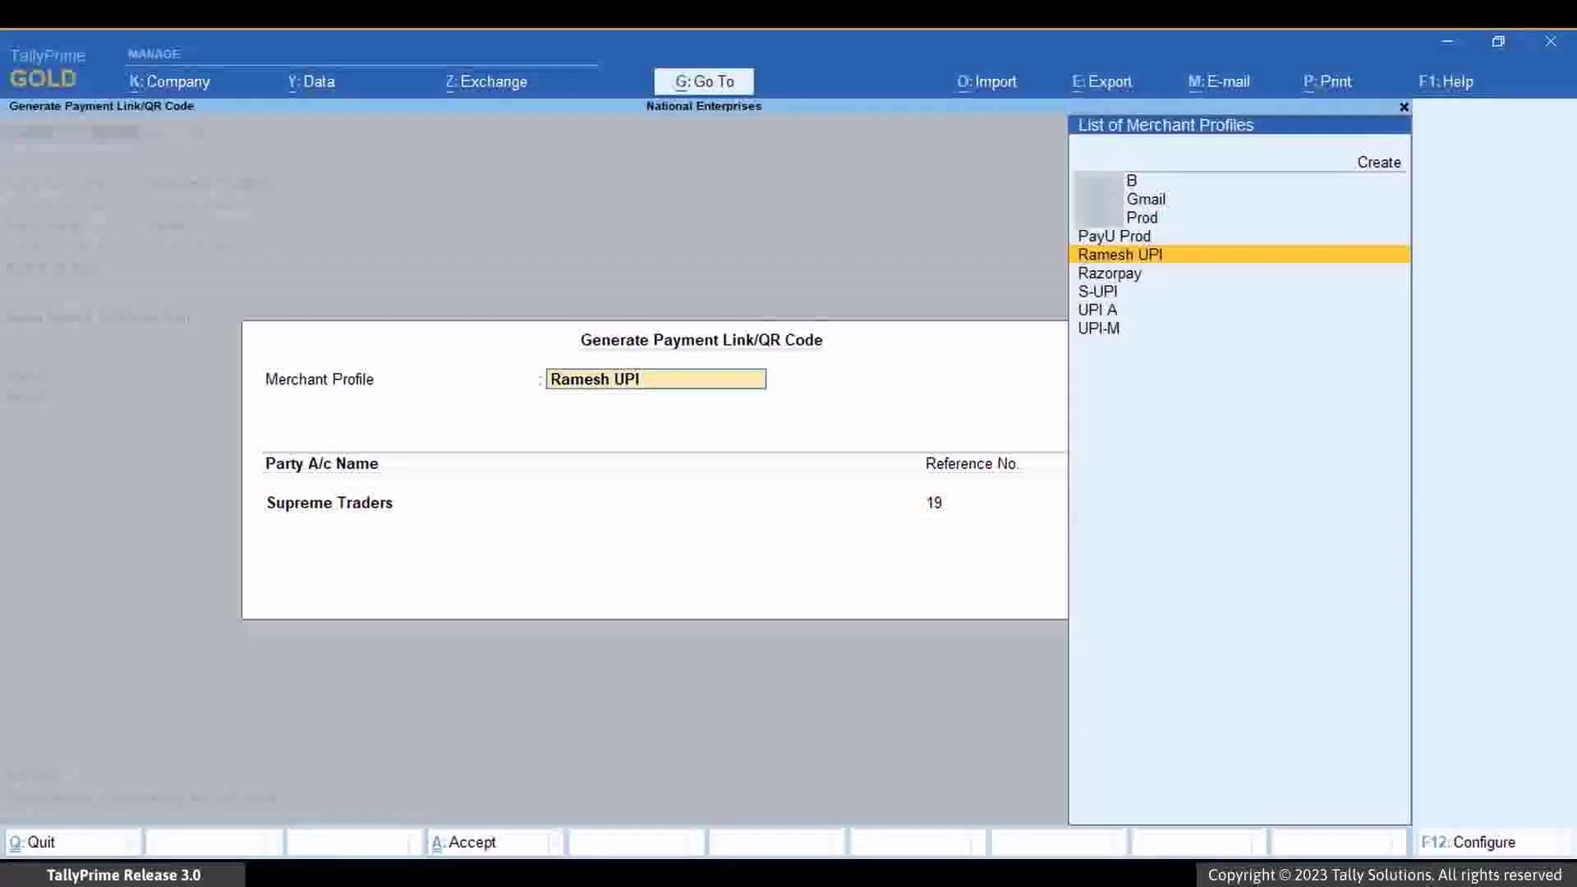
key(Up)
key(Up)
key(Up)
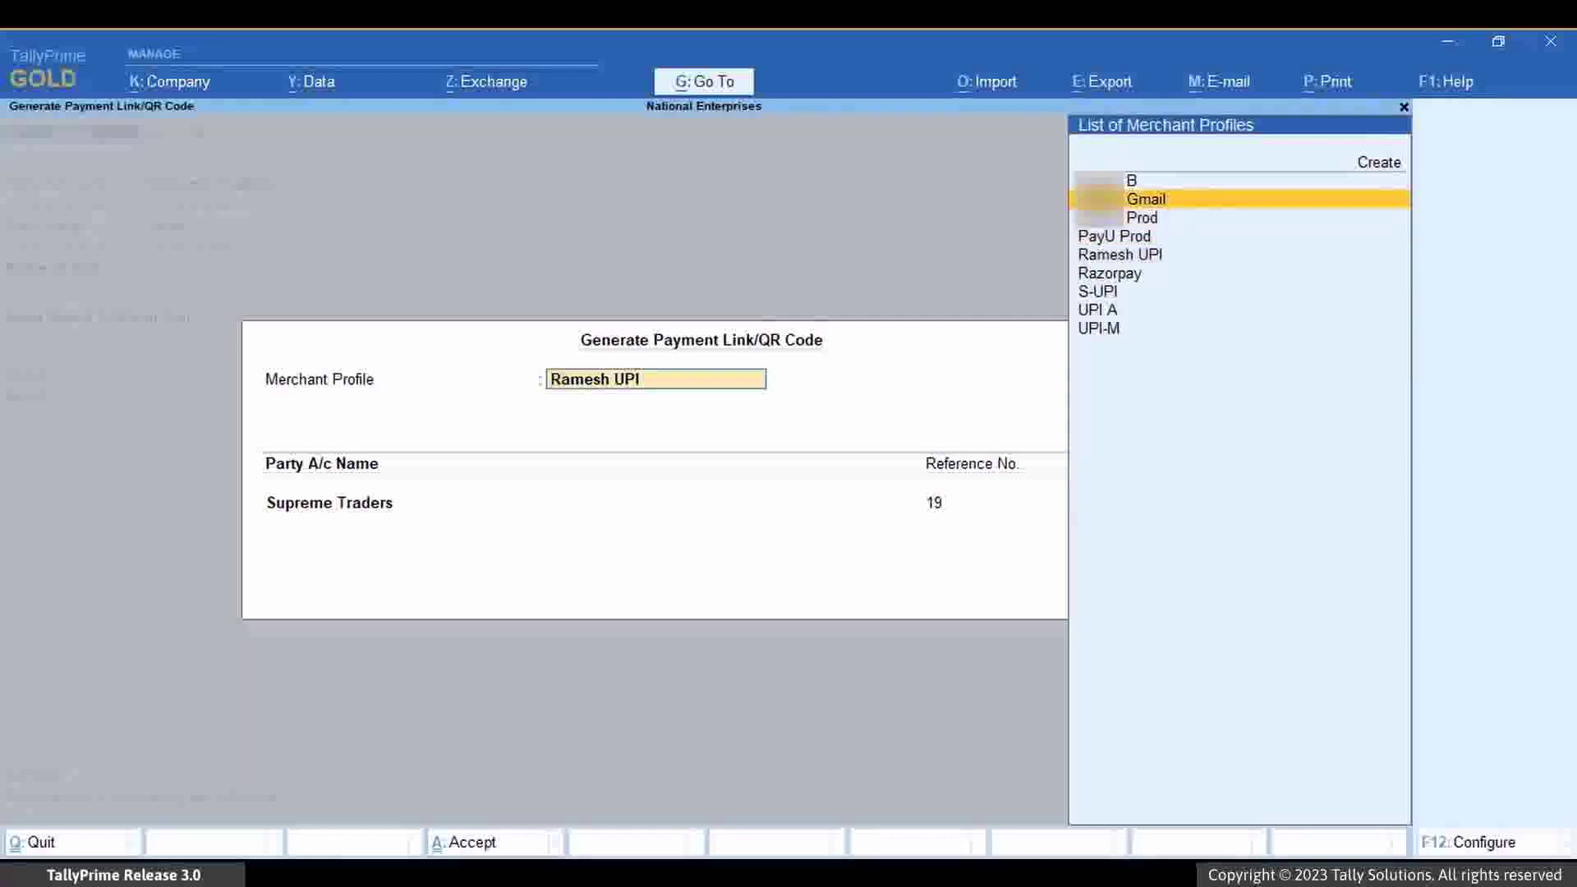
key(Down)
key(Down)
key(Down)
key(Return)
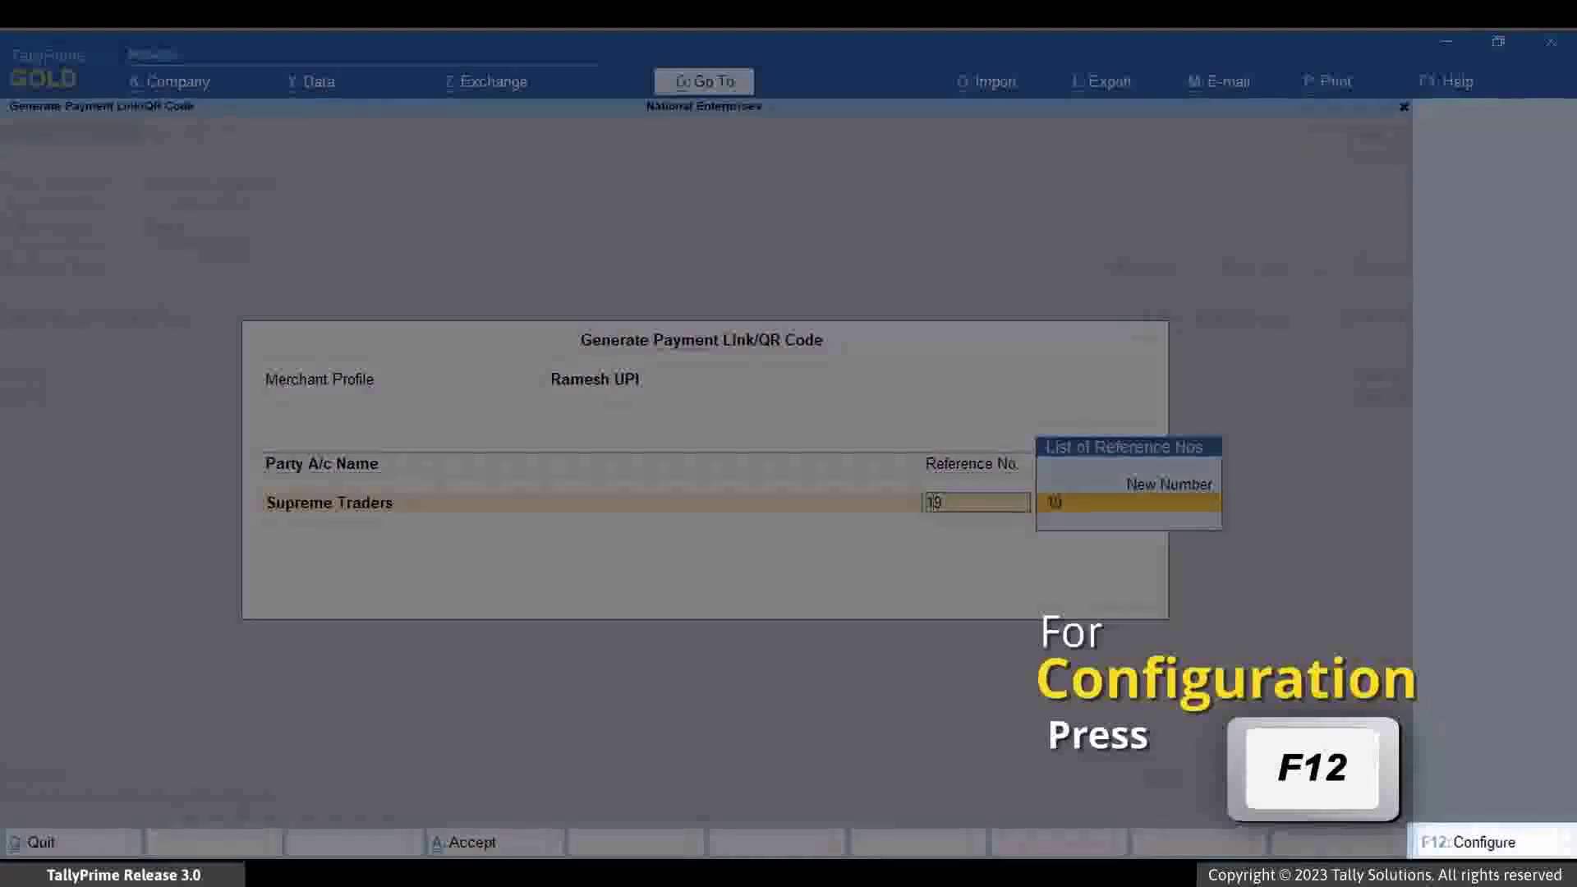
Step: Configure the payment link/QR code form to show remarks, keeping the expiry period and reference numbers shown
key(F12)
key(Return)
key(Return)
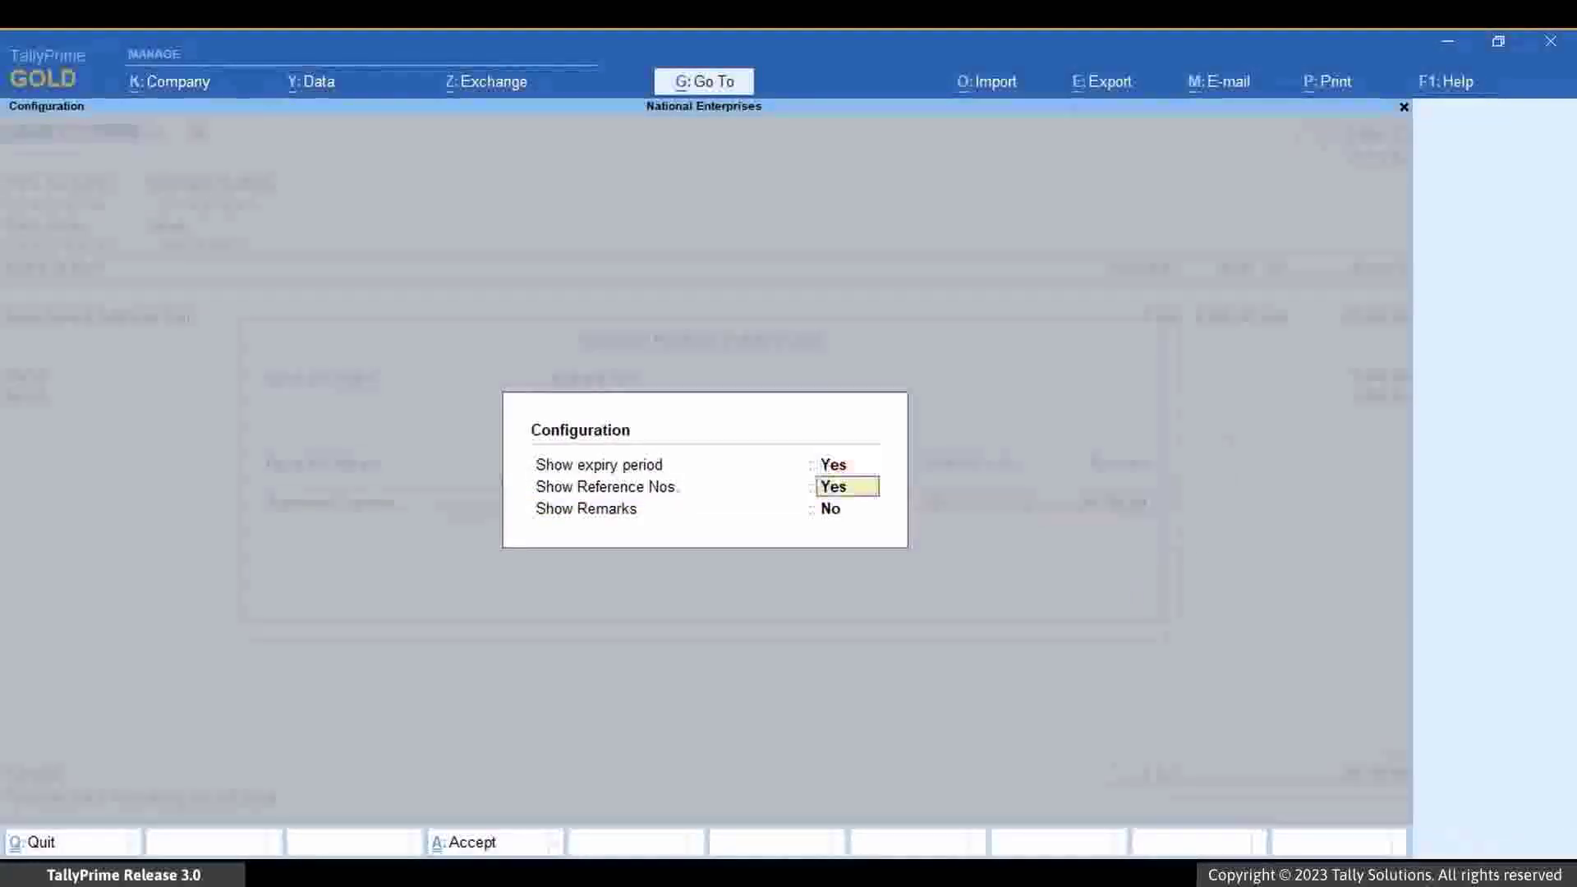
text(y)
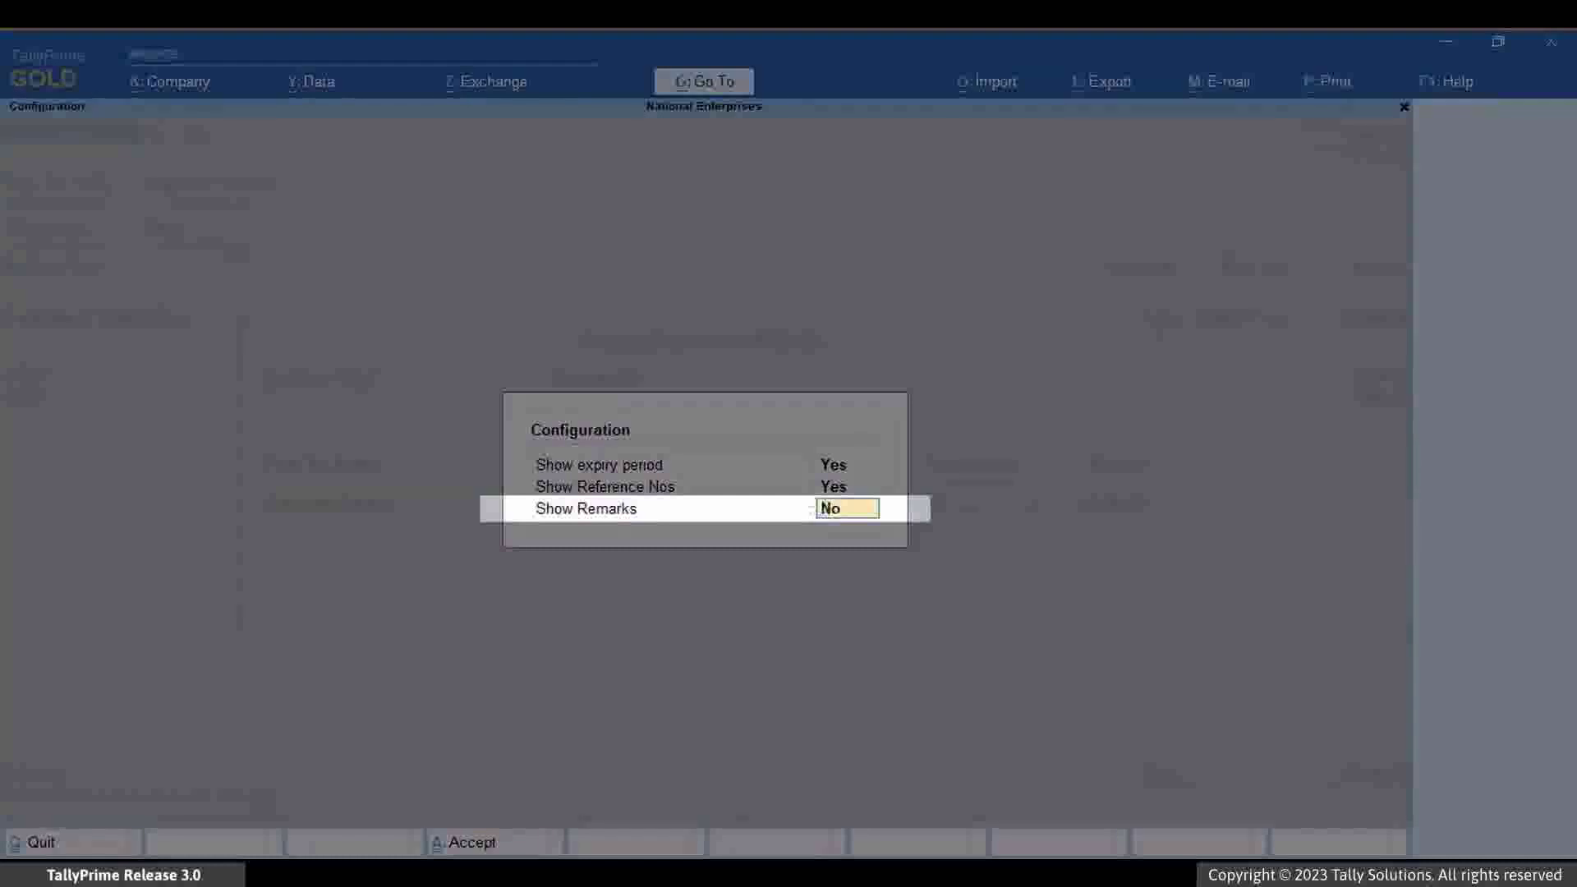
key(Return)
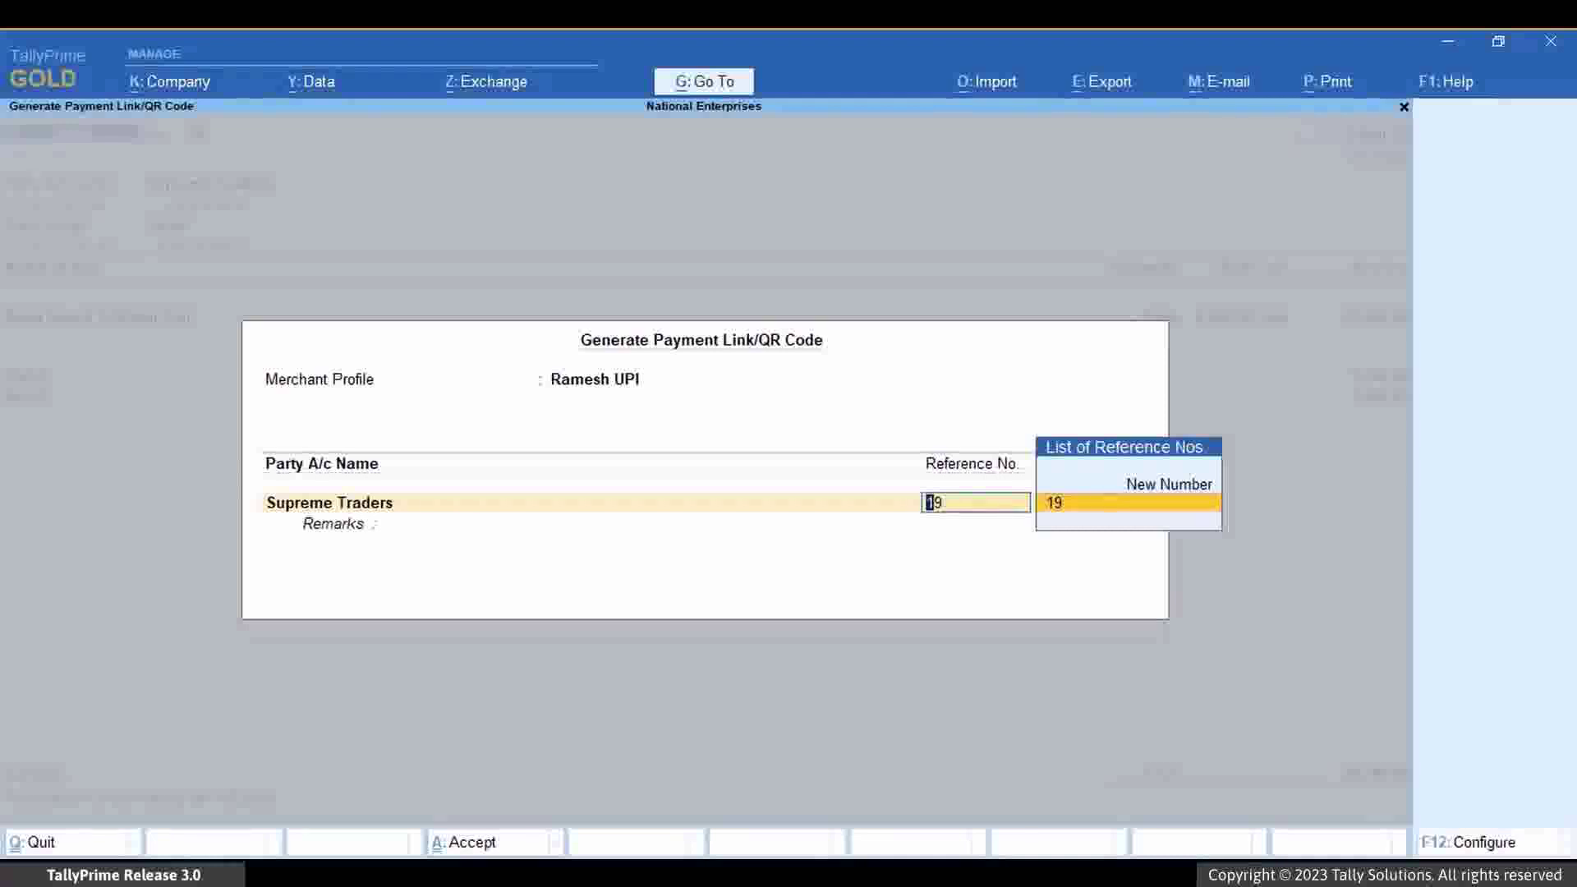
click(1168, 483)
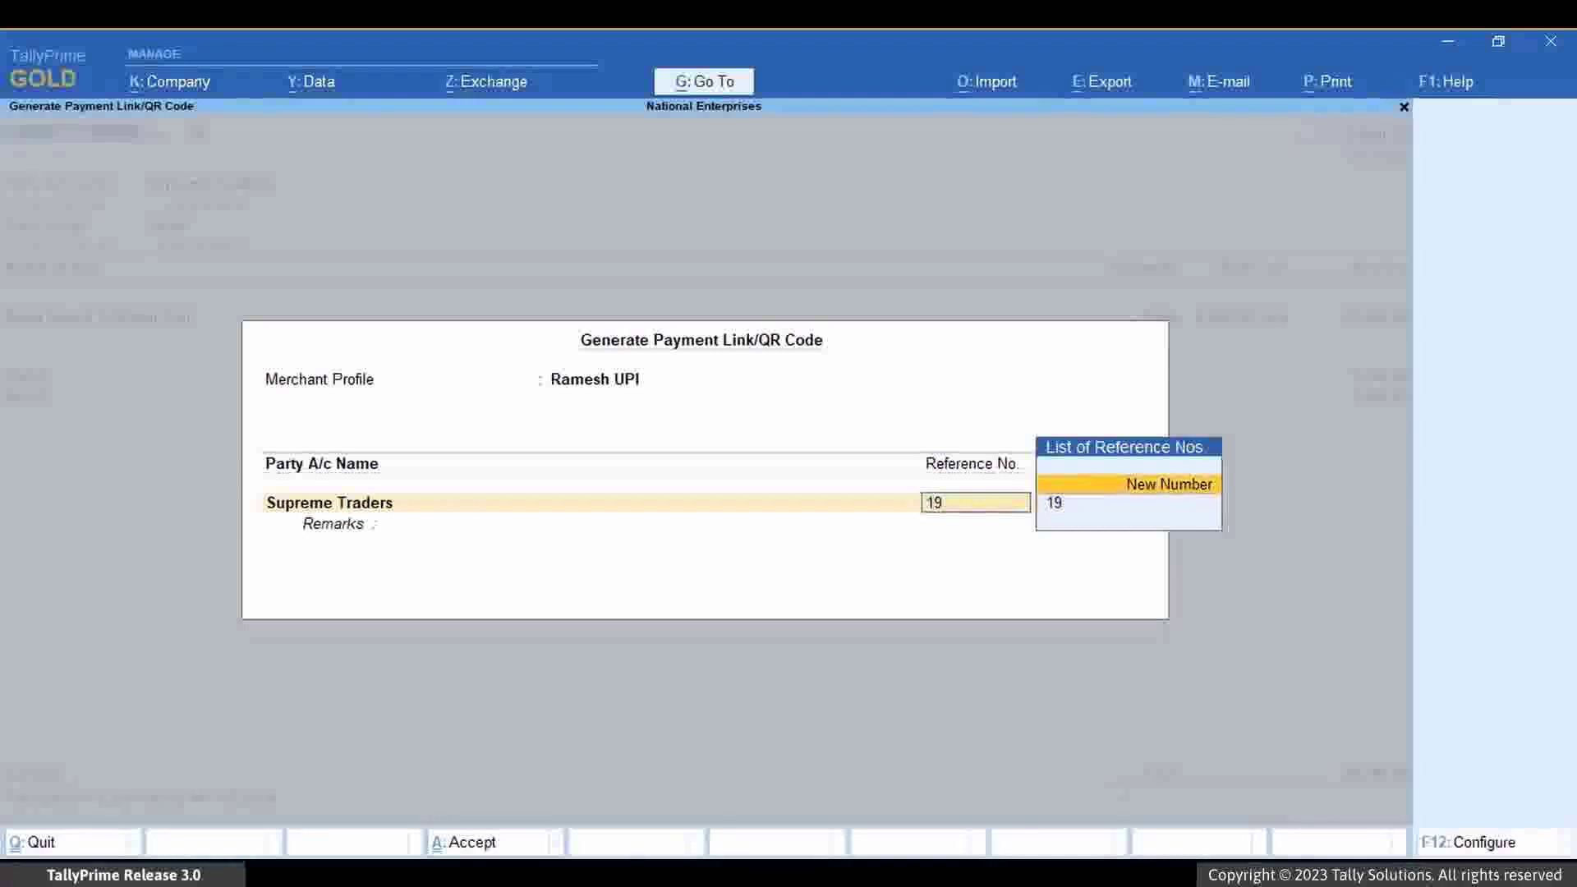
key(Return)
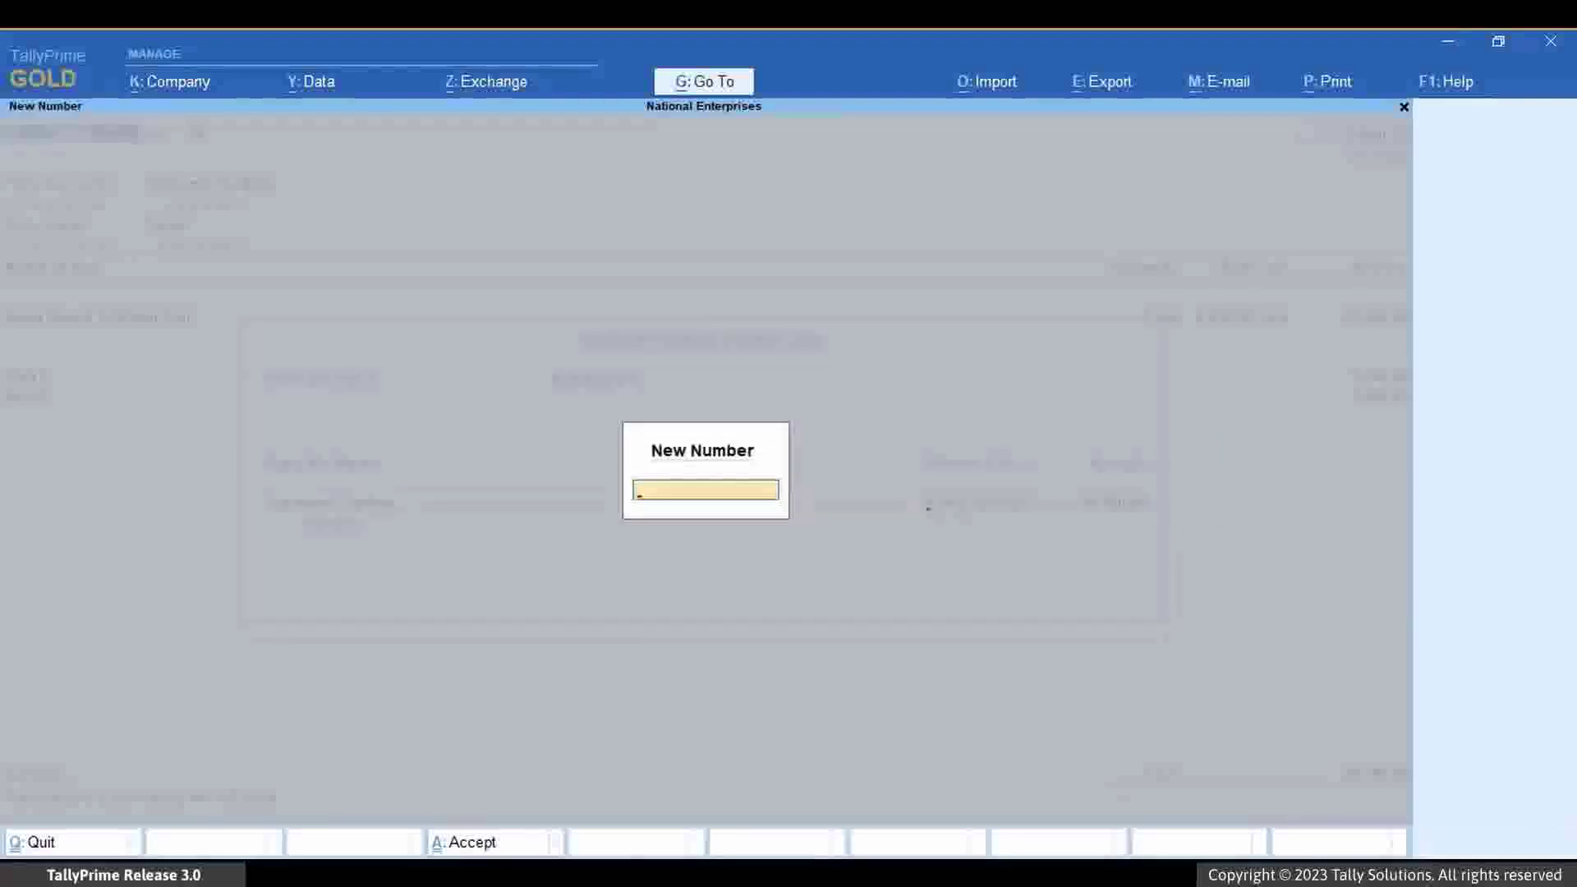
key(Return)
Step: Add the remark "Payment to be made before 15th" to the Supreme Traders entry and generate the QR code
key(Return)
text(Payment to be made before 15th)
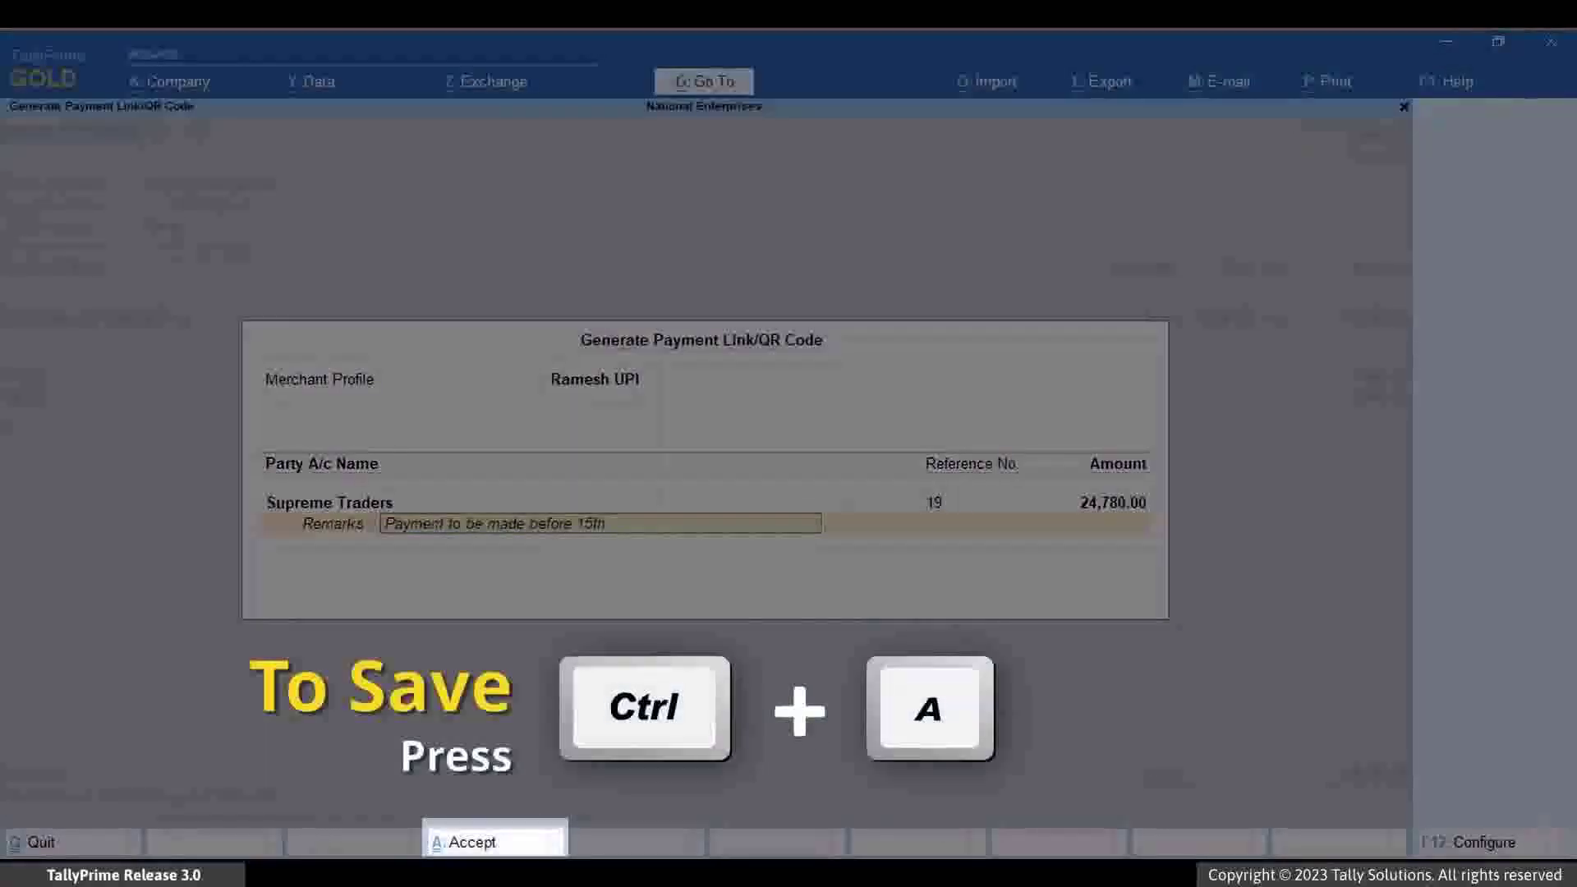
key(ctrl+a)
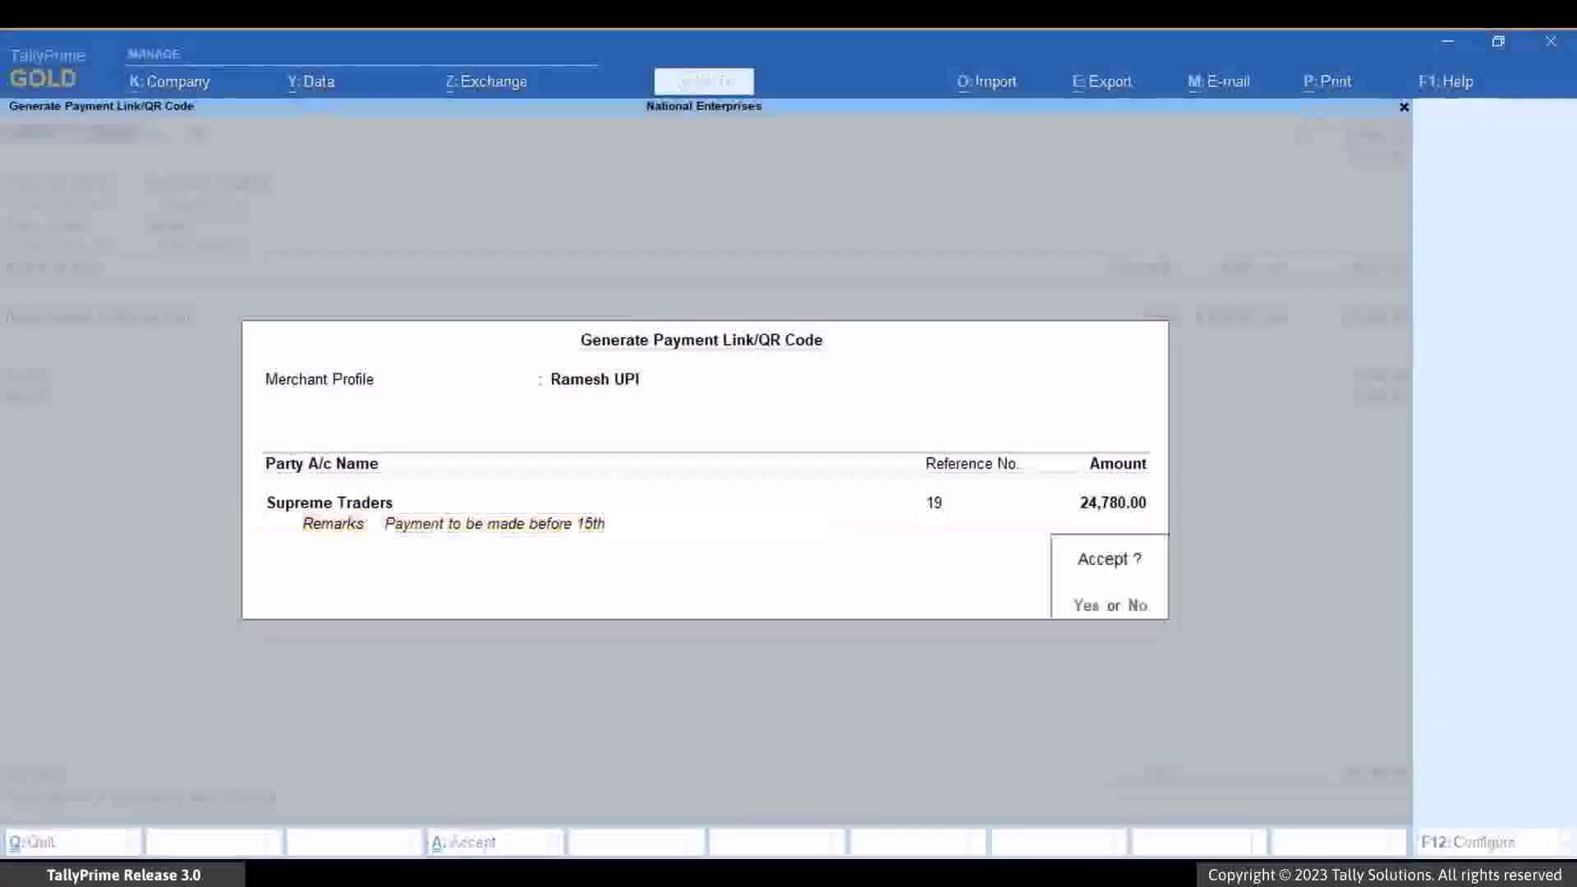
key(Return)
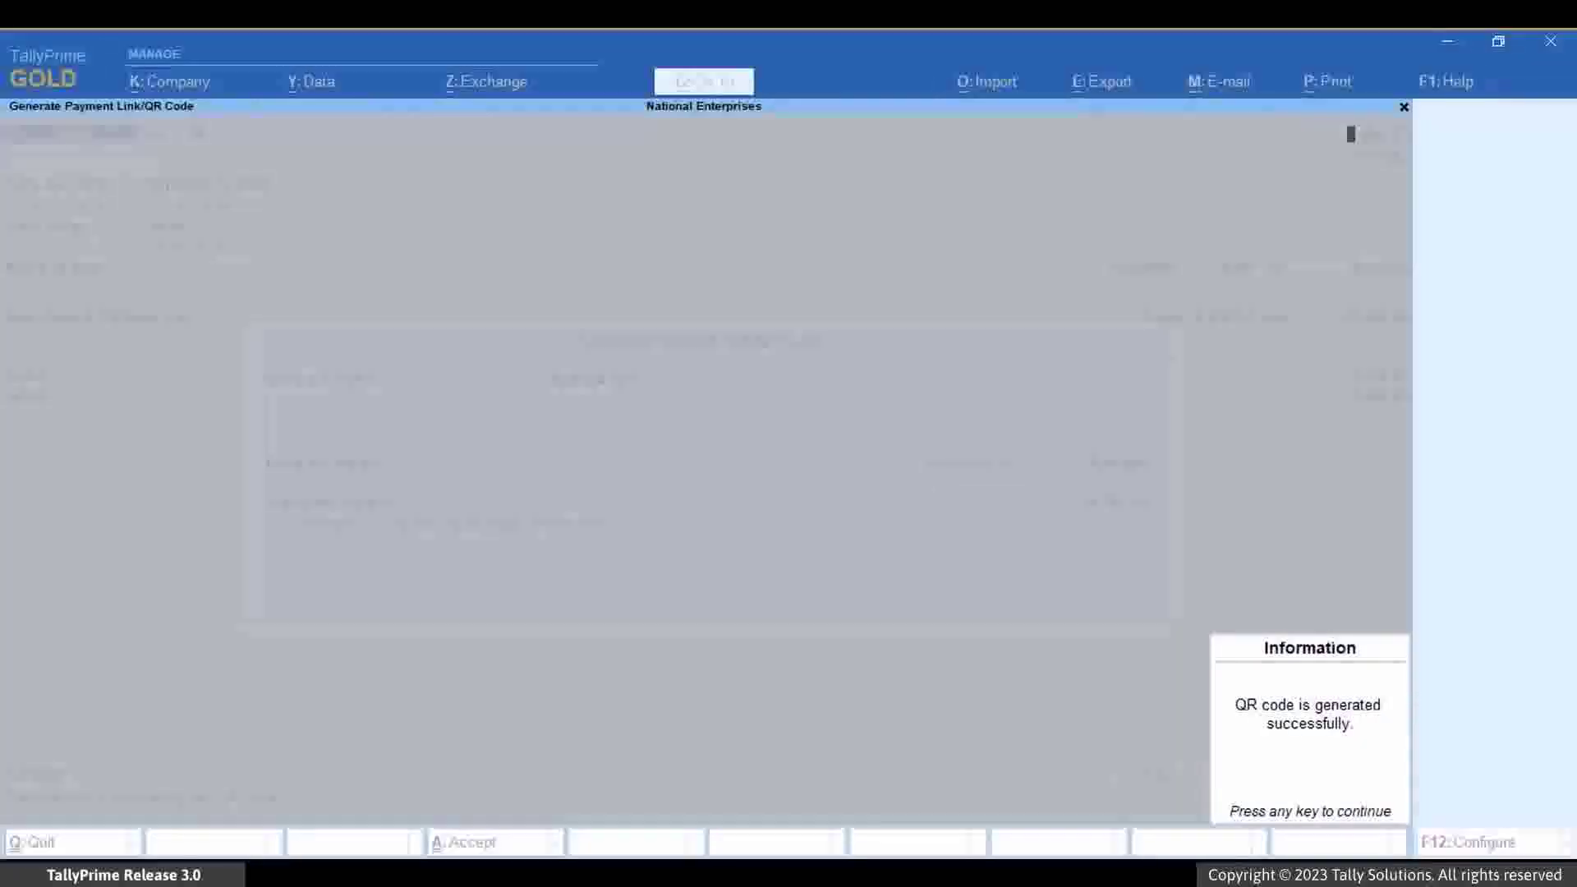
key(Return)
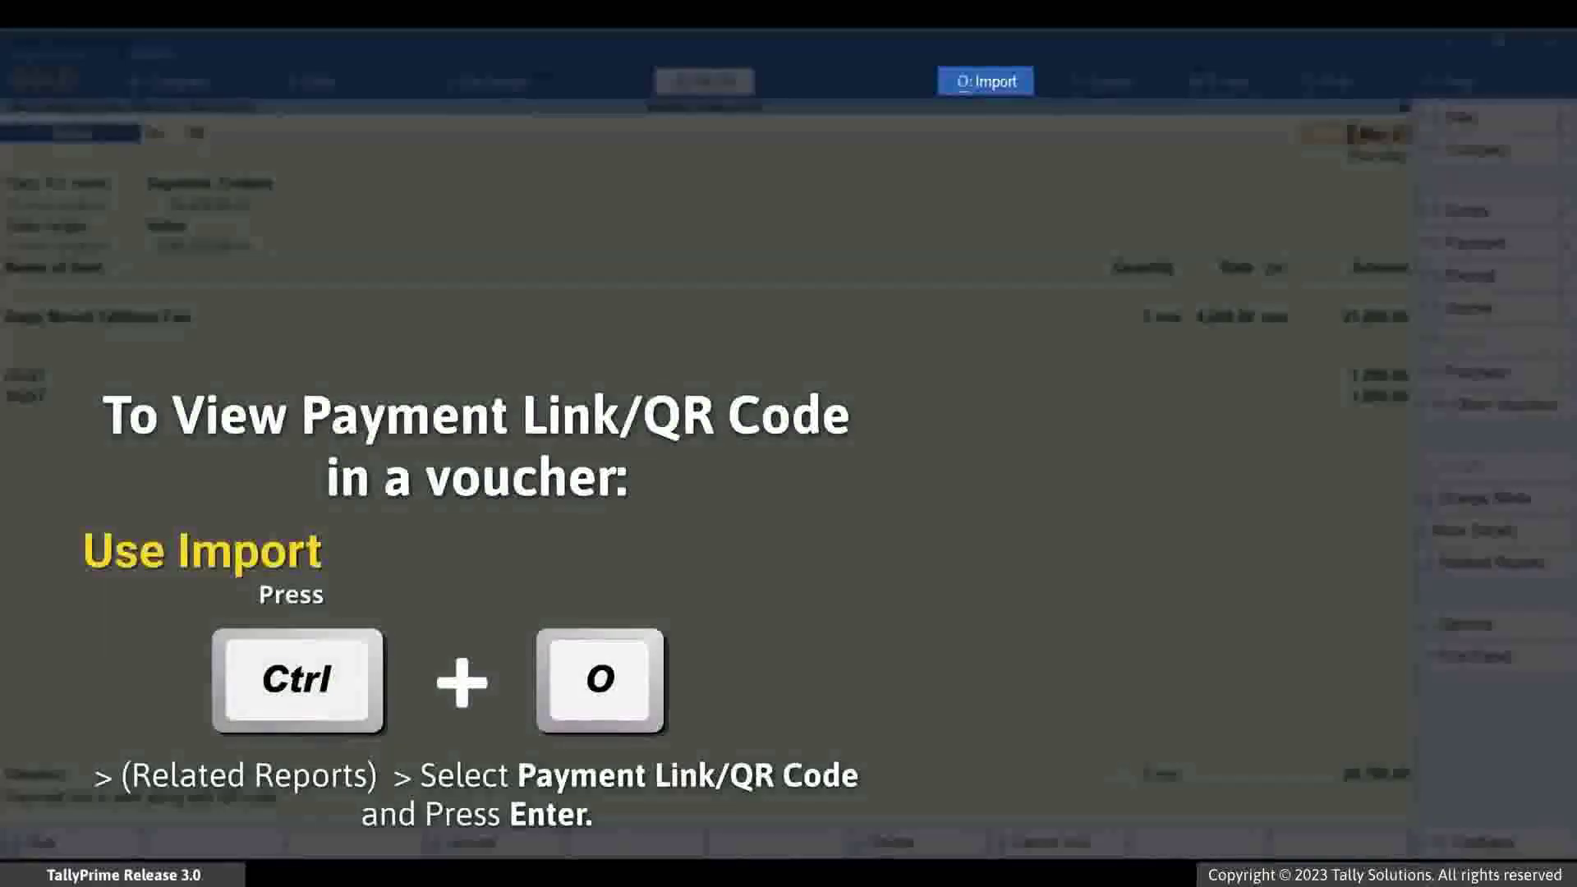
Step: View the voucher's Payment Link/QR Code details from its related reports and return to the voucher
key(ctrl+o)
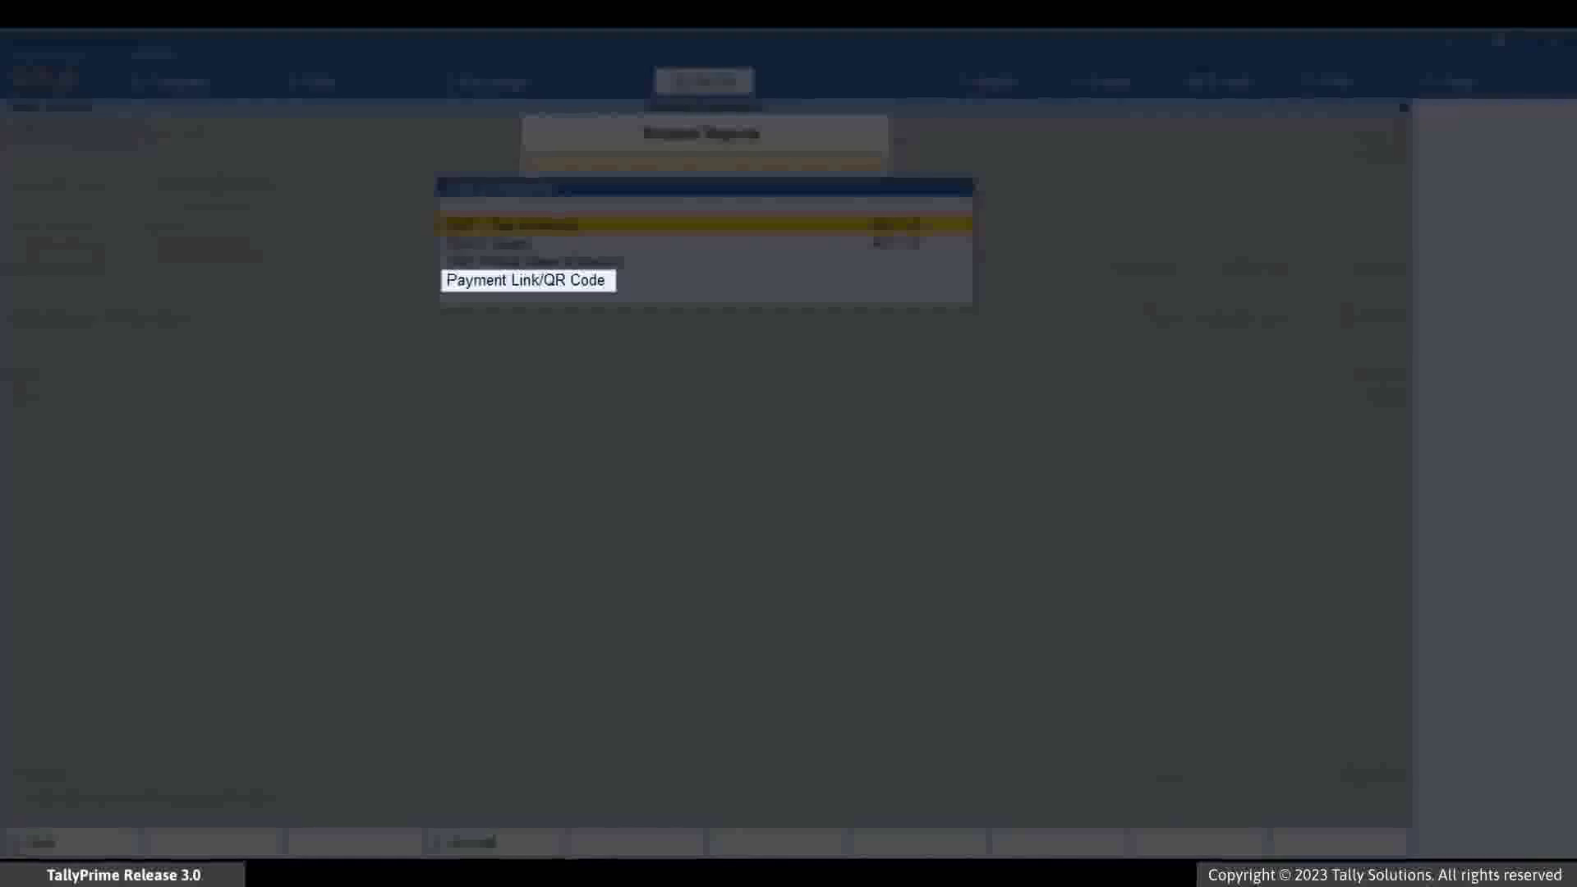
key(Down)
key(Down)
key(Down)
key(Return)
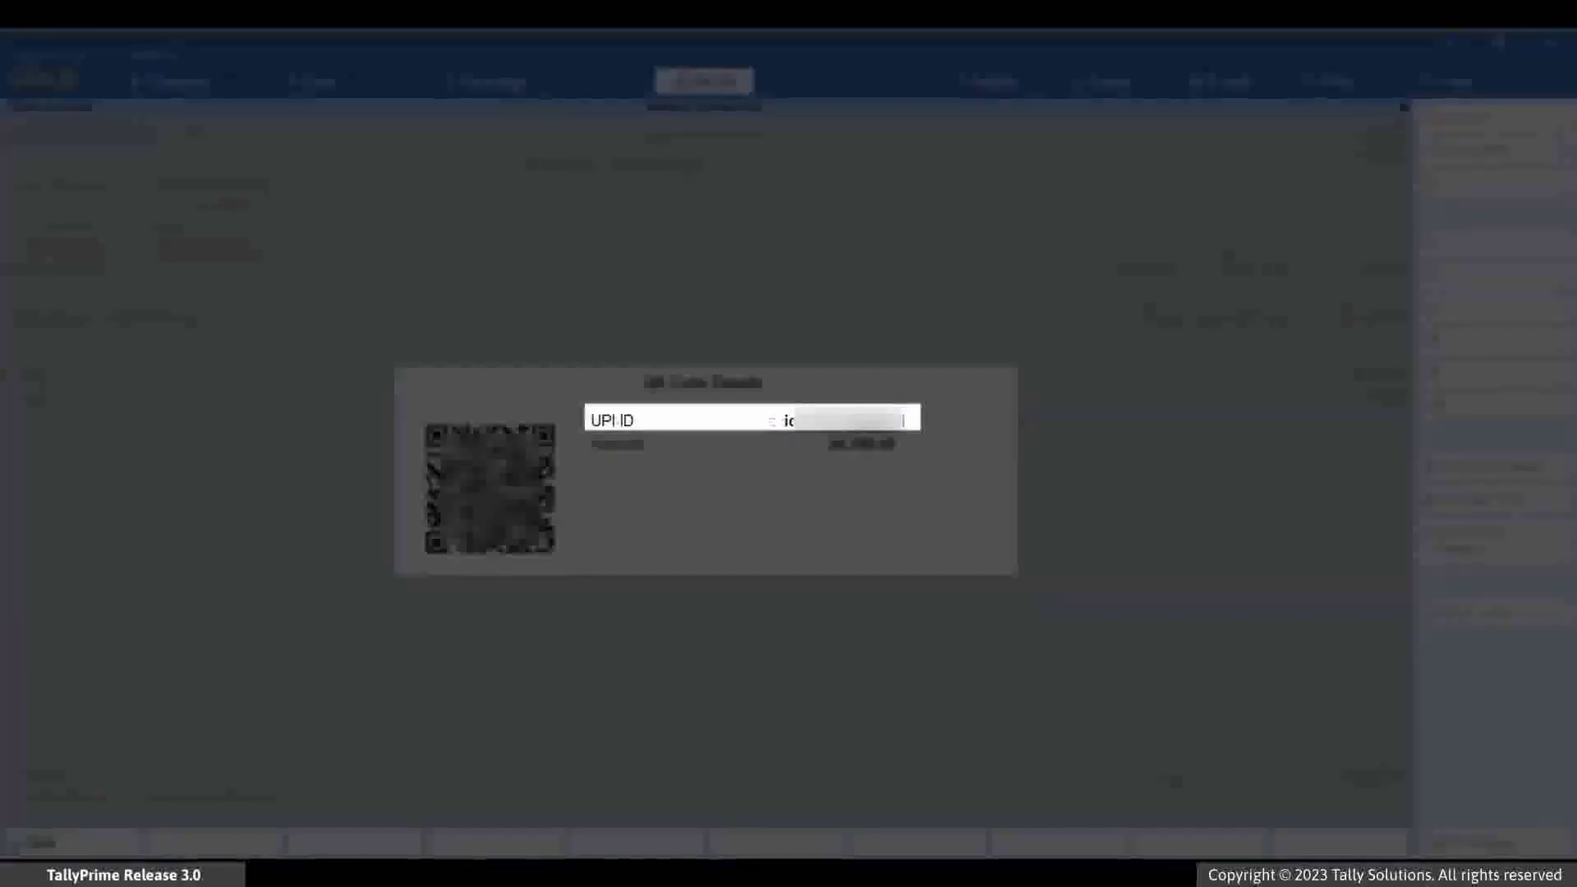
key(Escape)
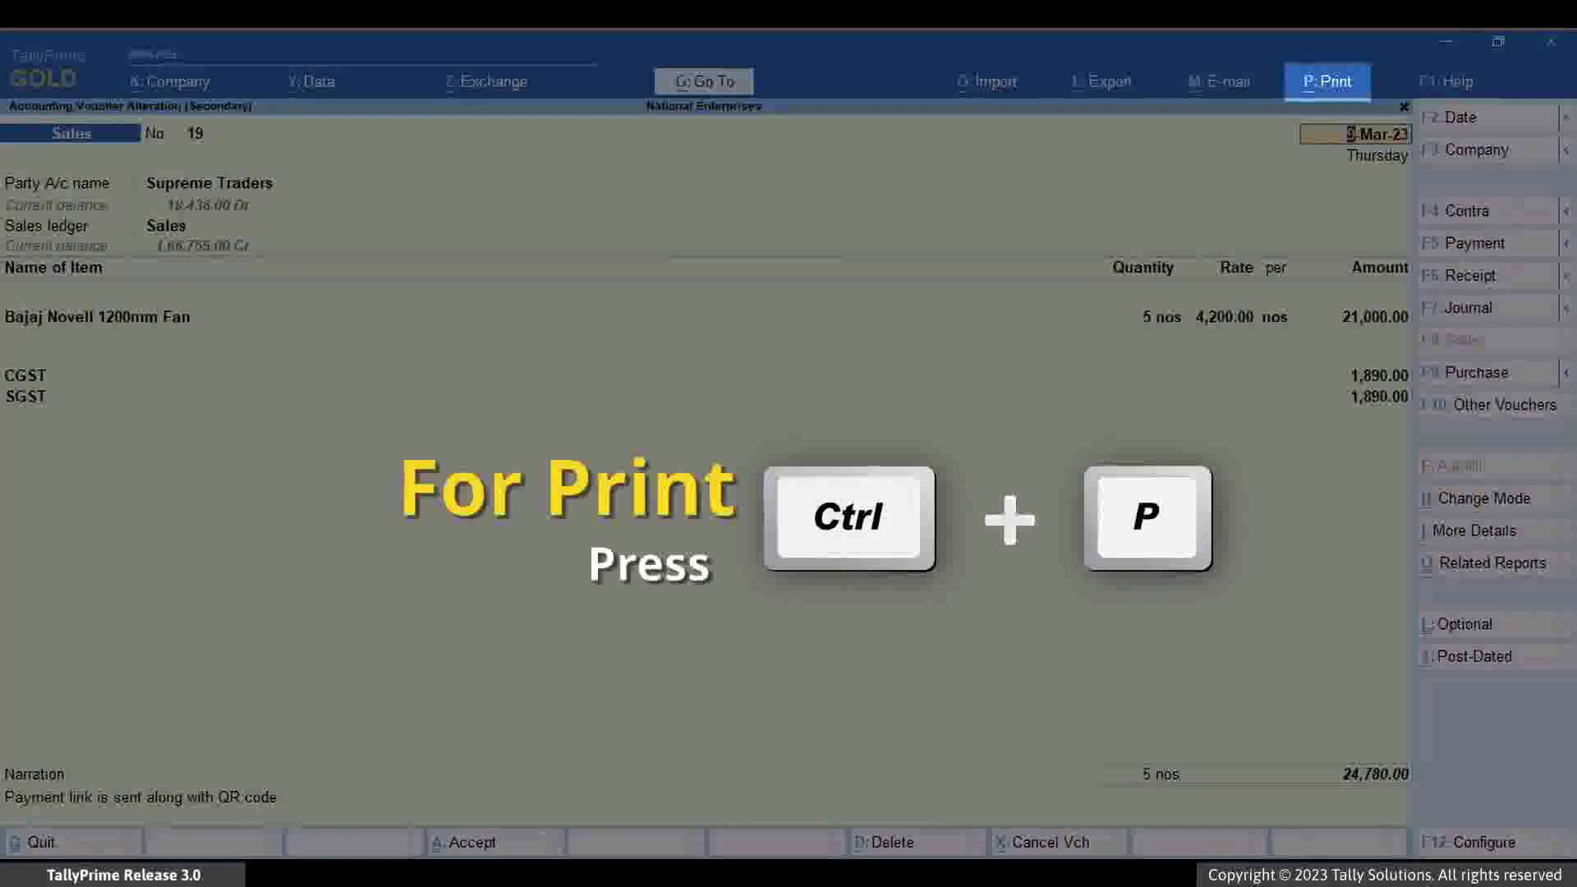
Step: Configure the invoice print settings so the method of payment request is QR Code only
key(ctrl+p)
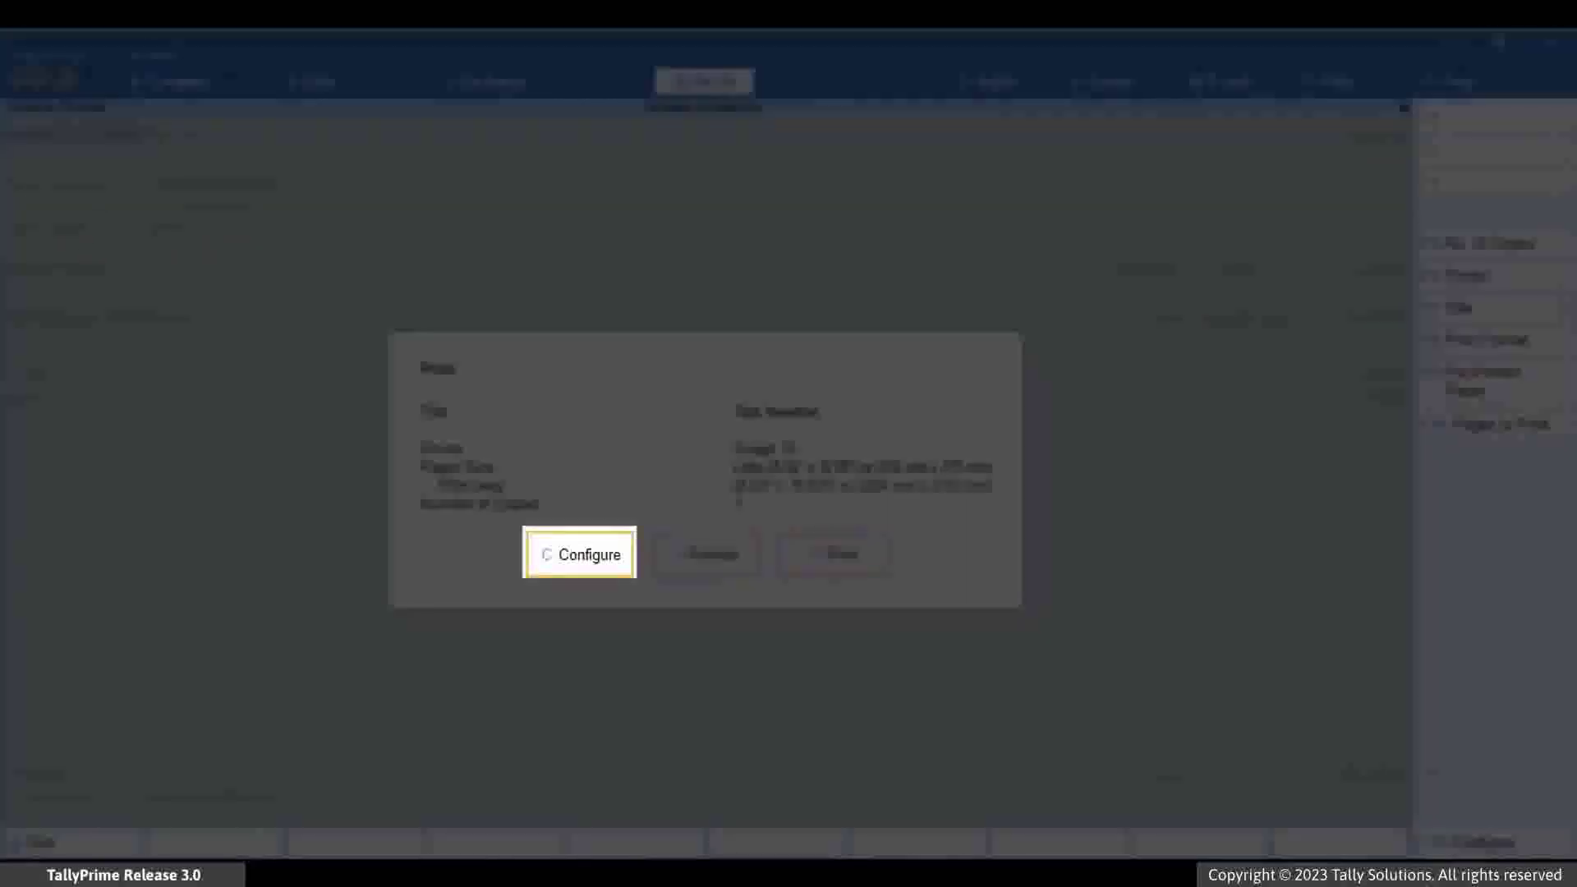
key(c)
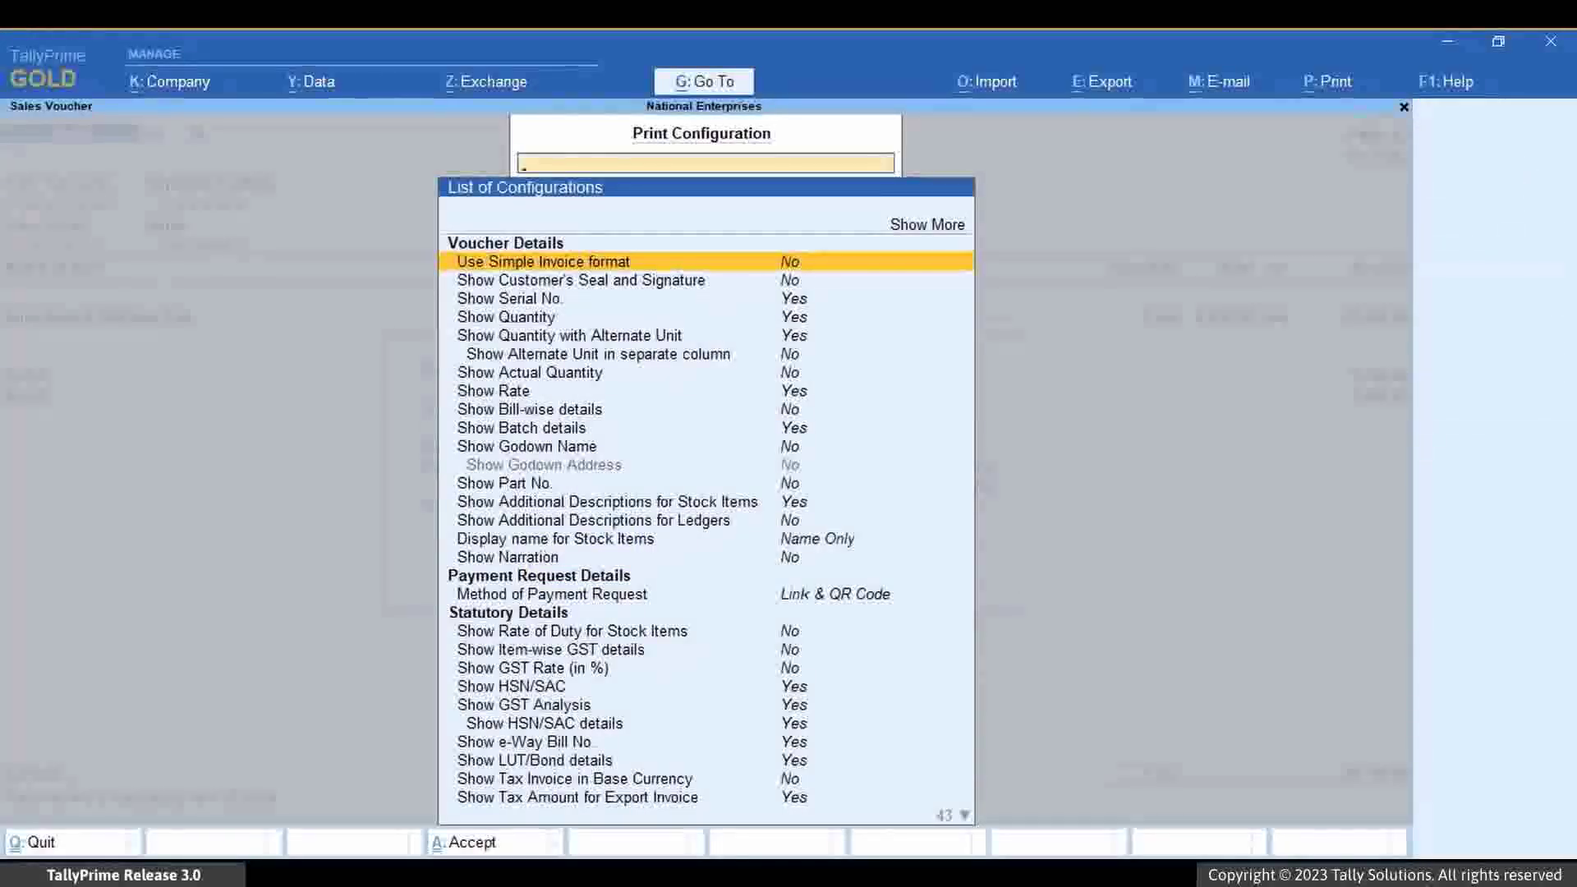
text(Met)
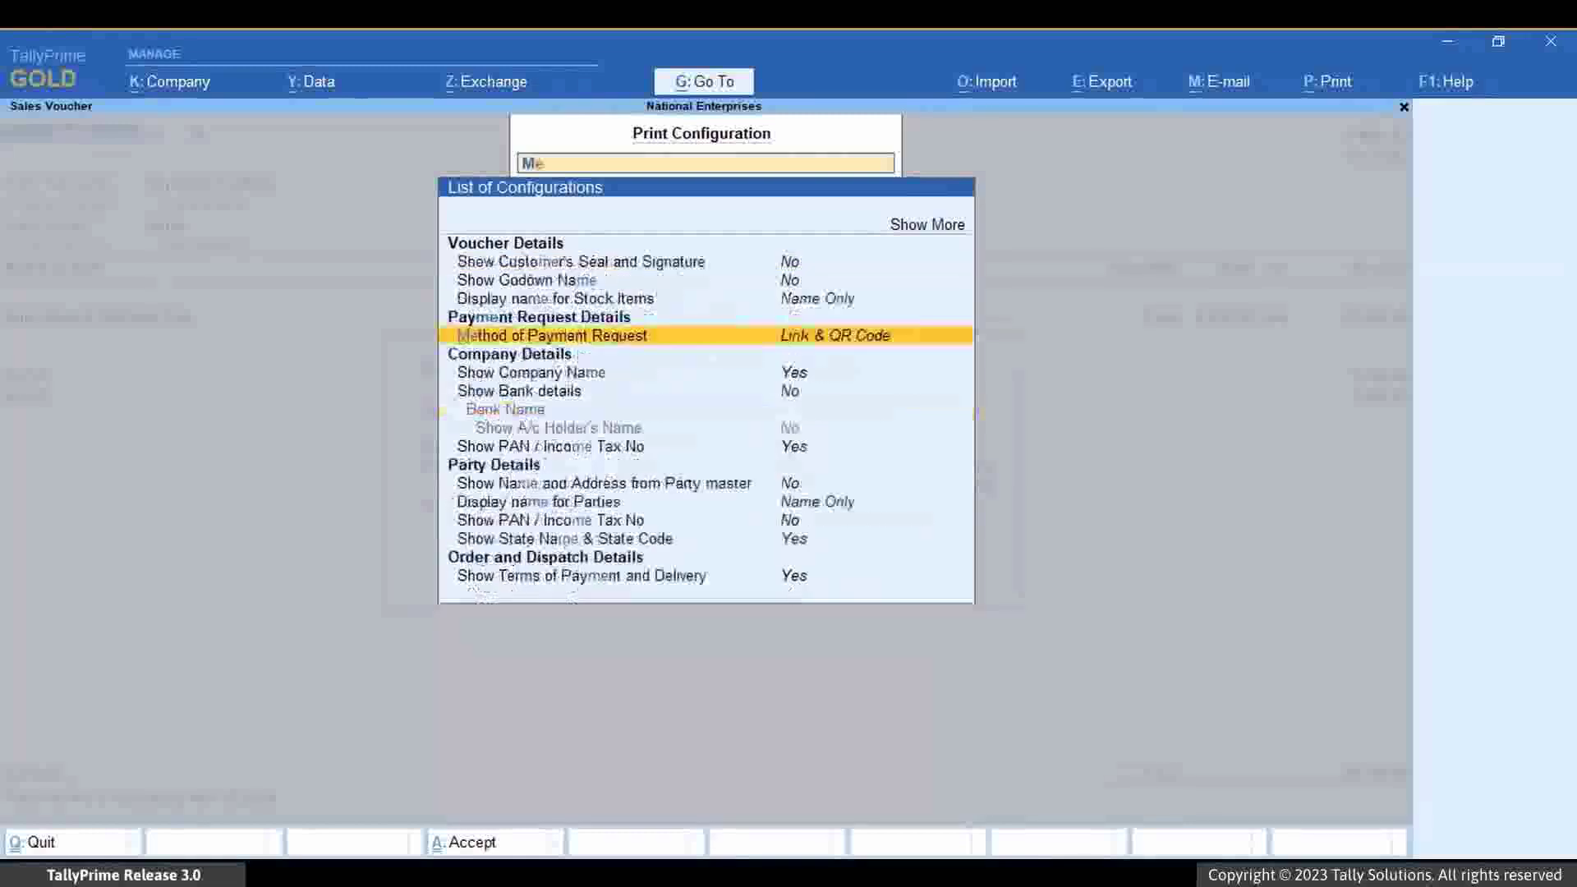
key(Return)
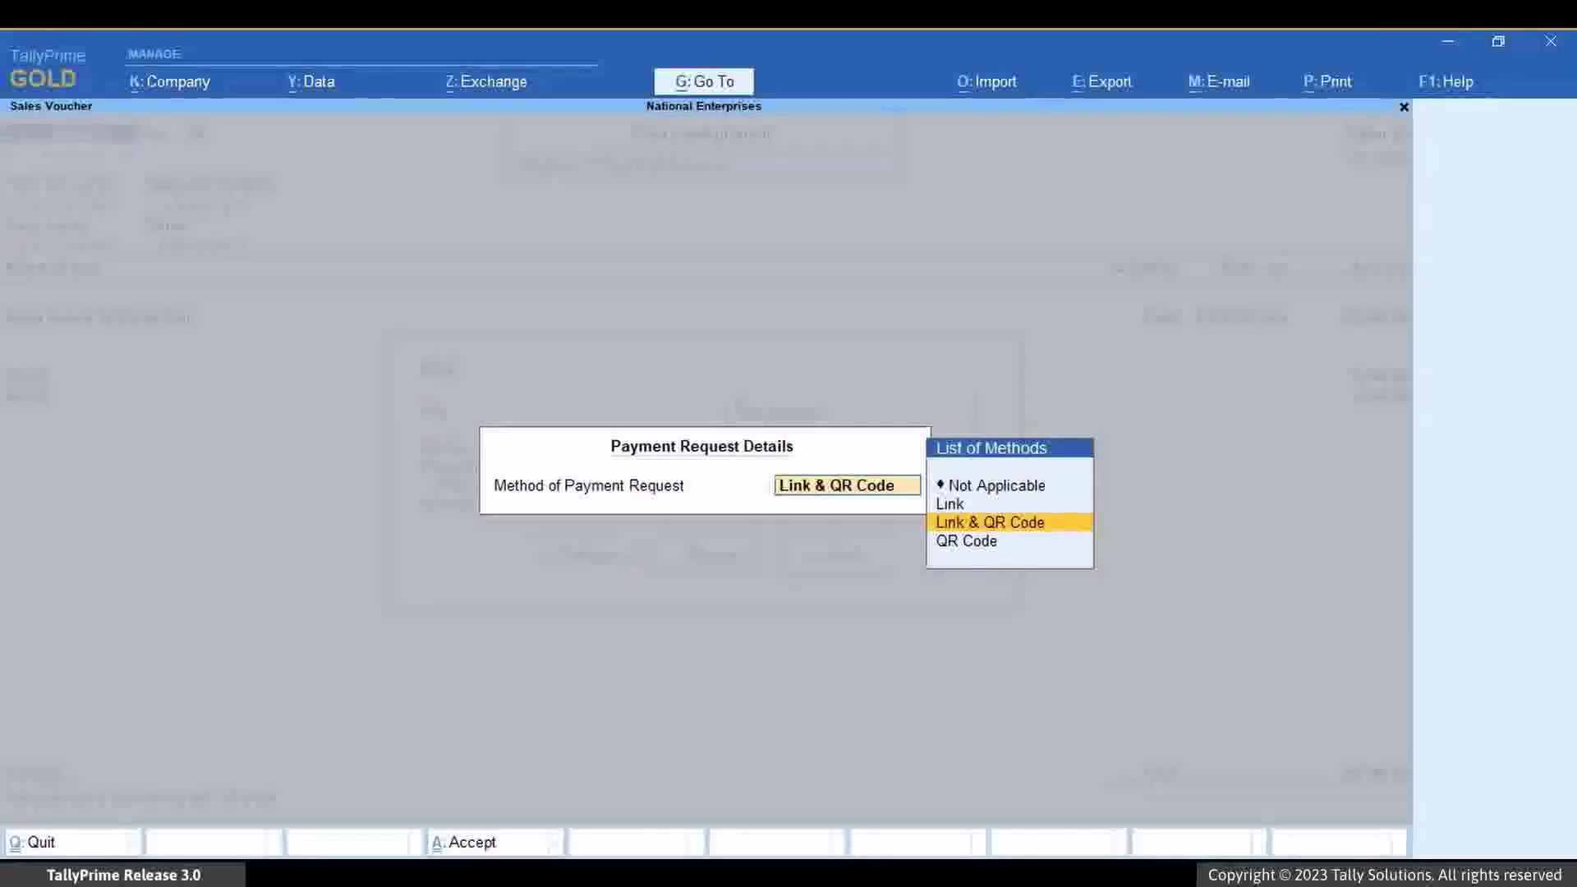
key(Down)
key(Return)
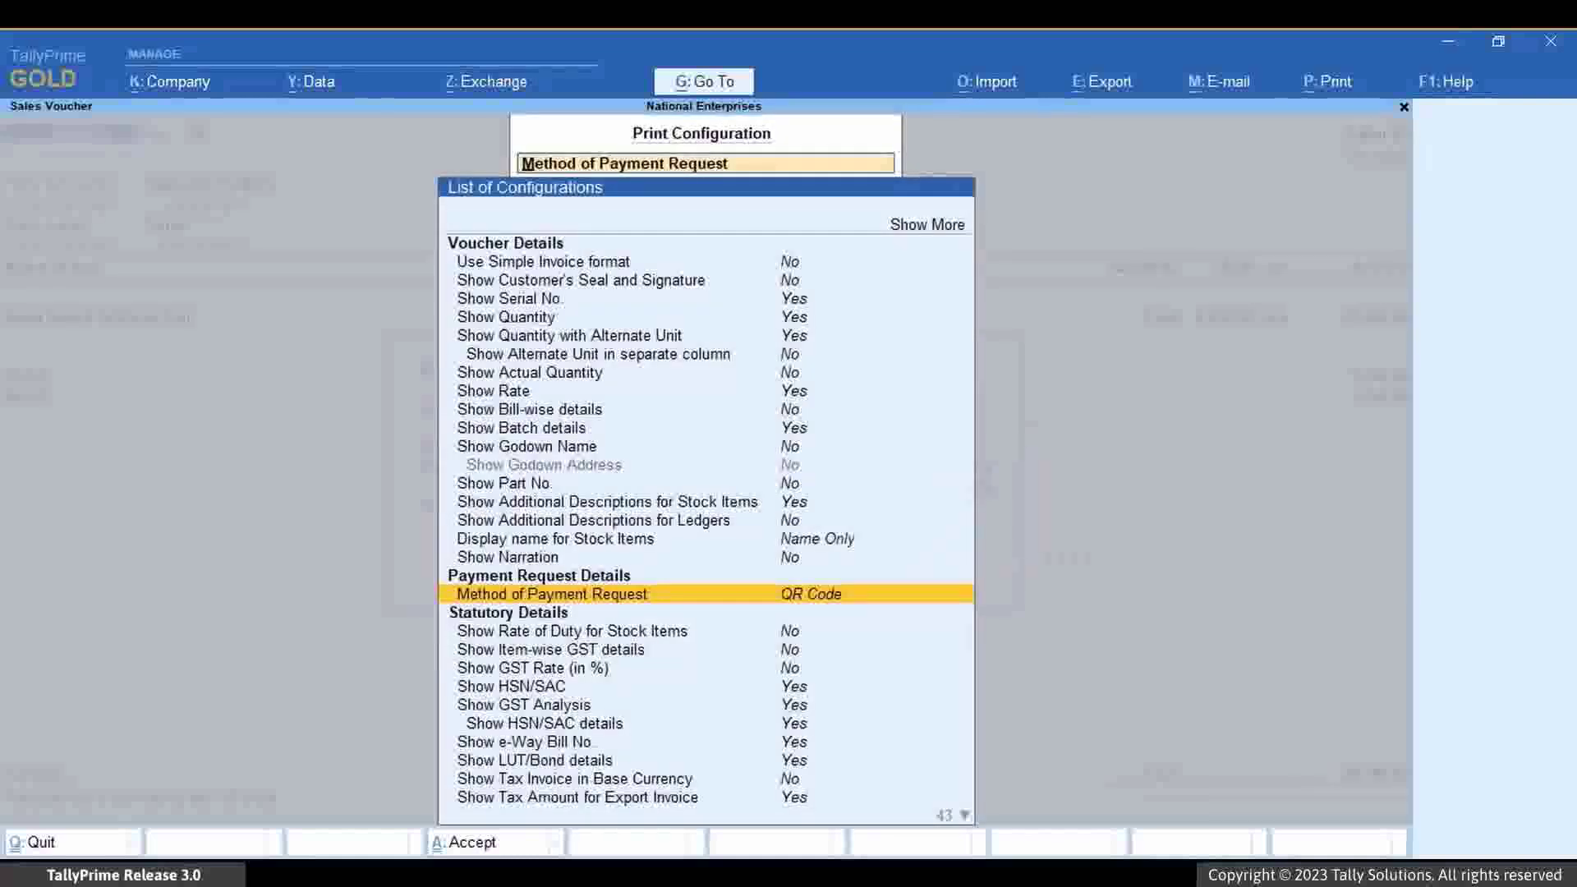
key(ctrl+a)
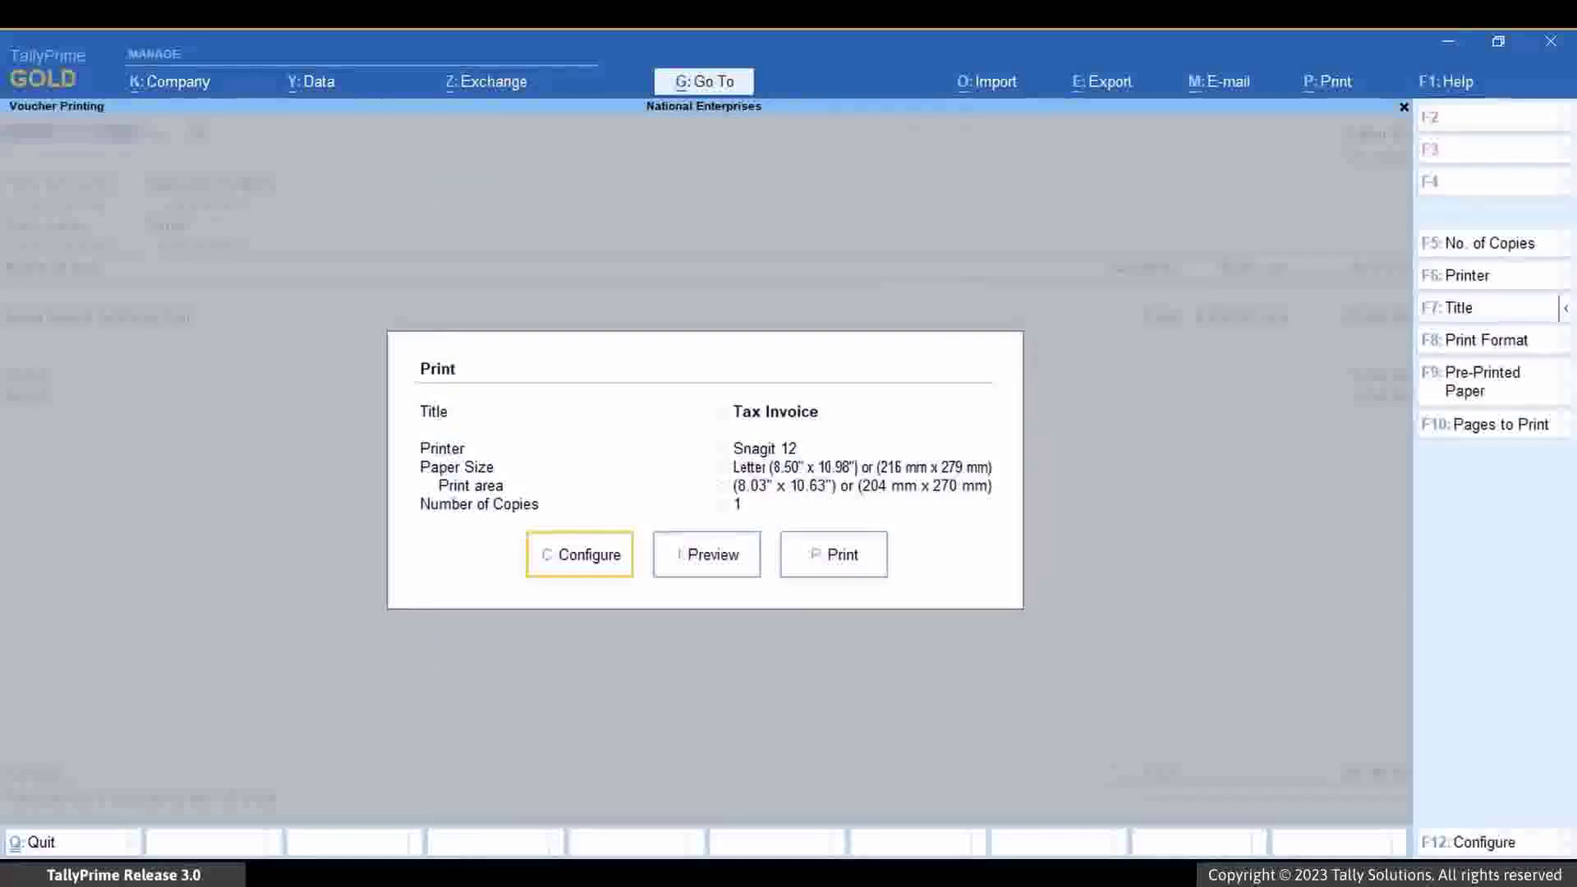
Step: Preview the tax invoice, zoom in and examine the printed payment QR code
key(i)
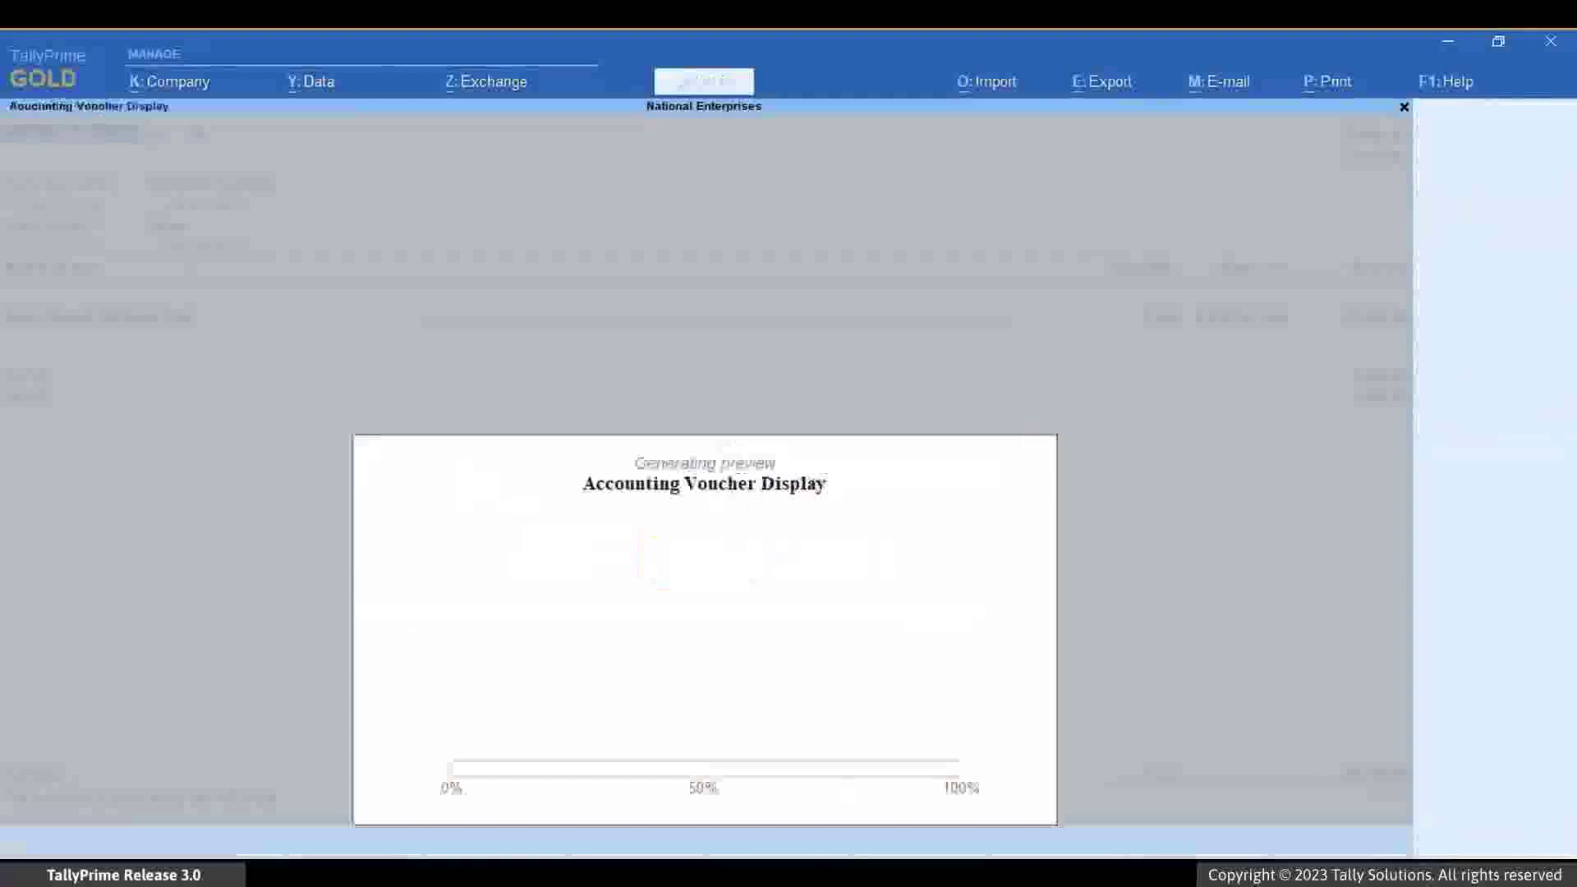
key(z)
scroll(574, 477, down, 2)
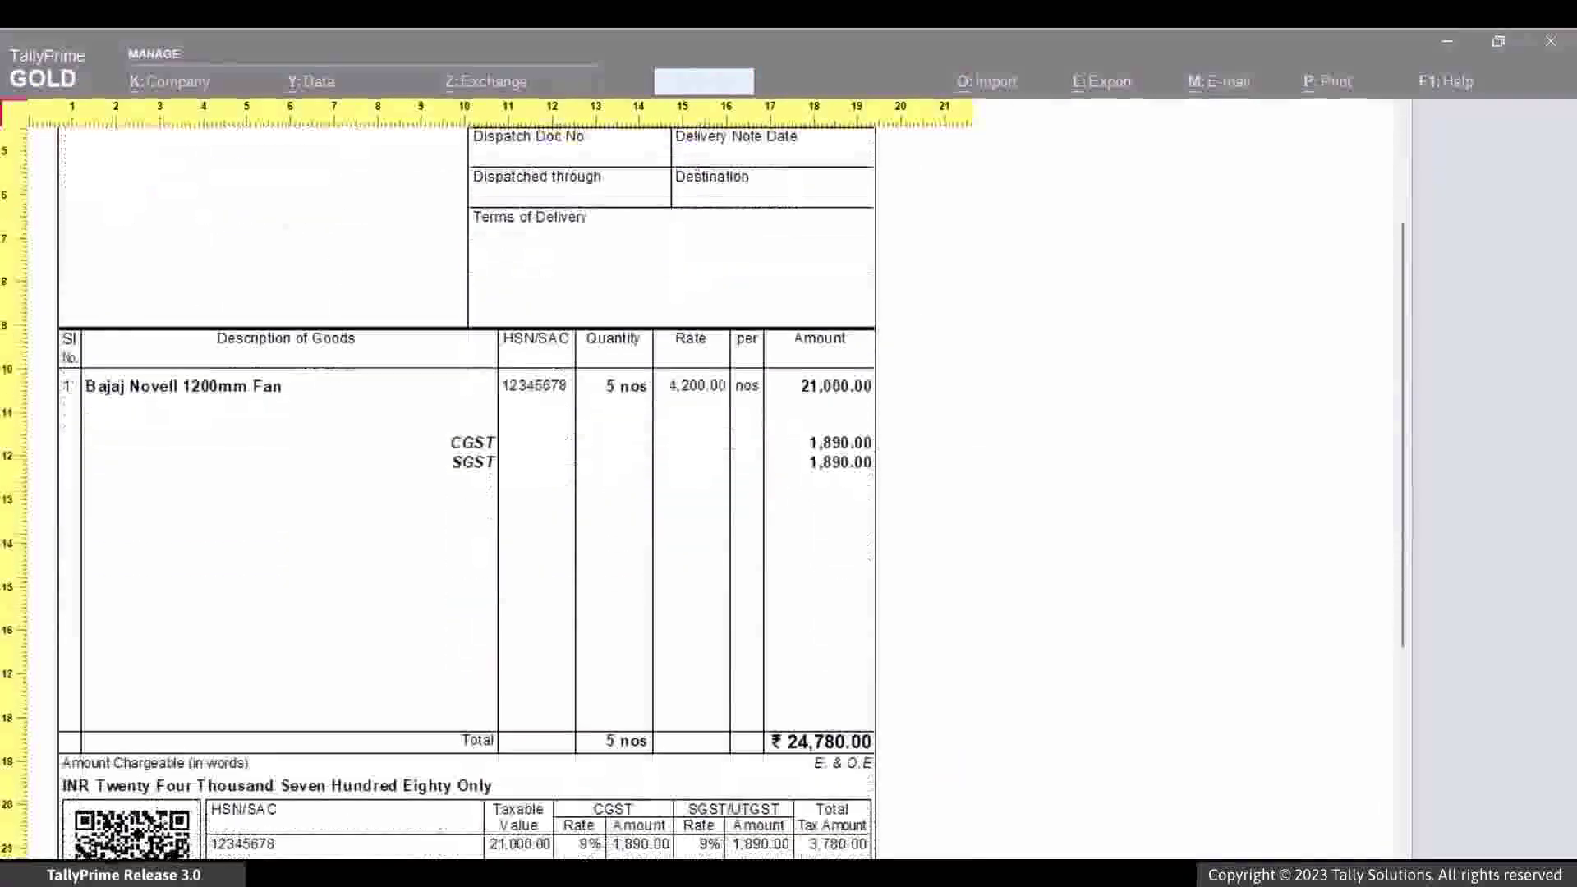
scroll(575, 476, down, 3)
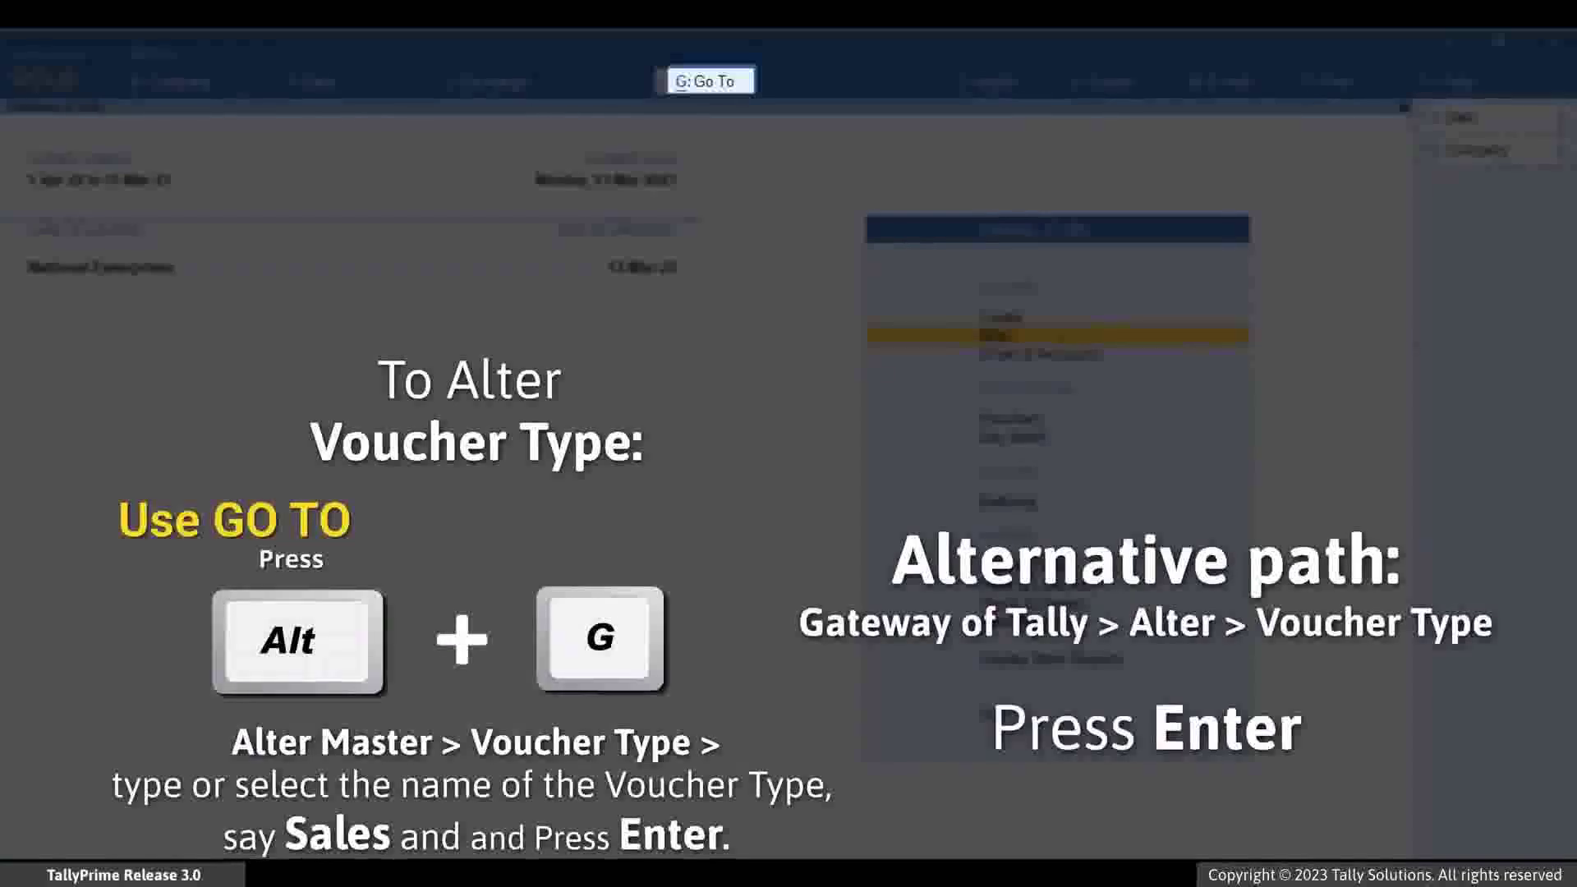
Step: Open the Sales voucher type for alteration
key(alt+g)
key(Up)
key(Up)
key(Up)
key(Up)
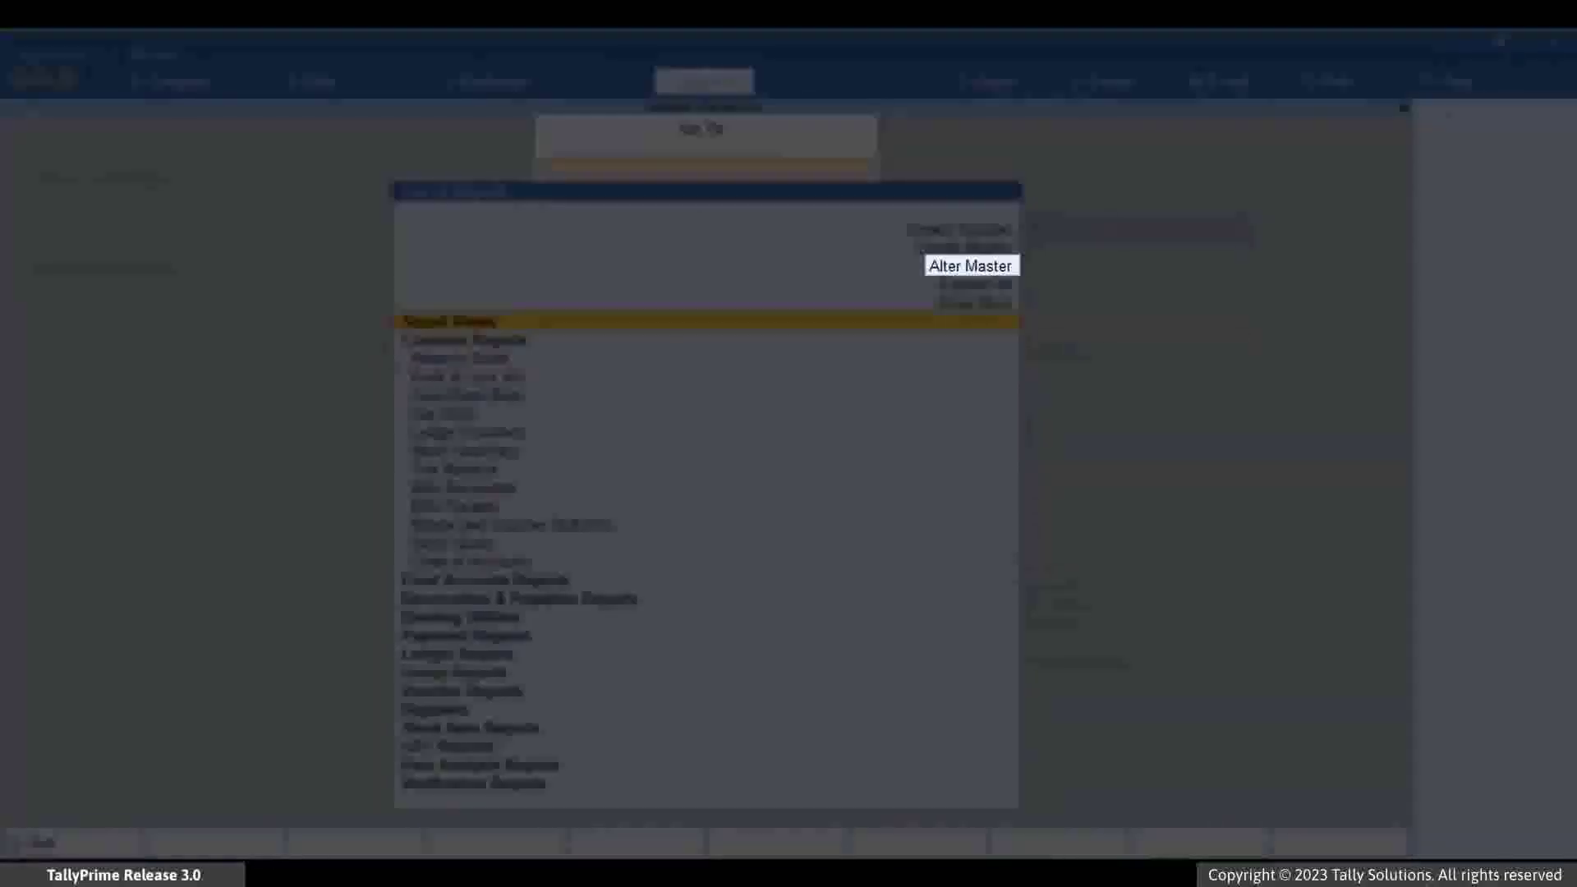
key(Return)
key(Down)
key(Down)
key(Down)
key(Return)
key(Down)
key(Down)
key(Down)
key(Down)
key(Down)
key(Down)
key(Down)
key(Down)
key(Down)
key(Down)
key(Down)
key(Down)
key(Down)
key(Down)
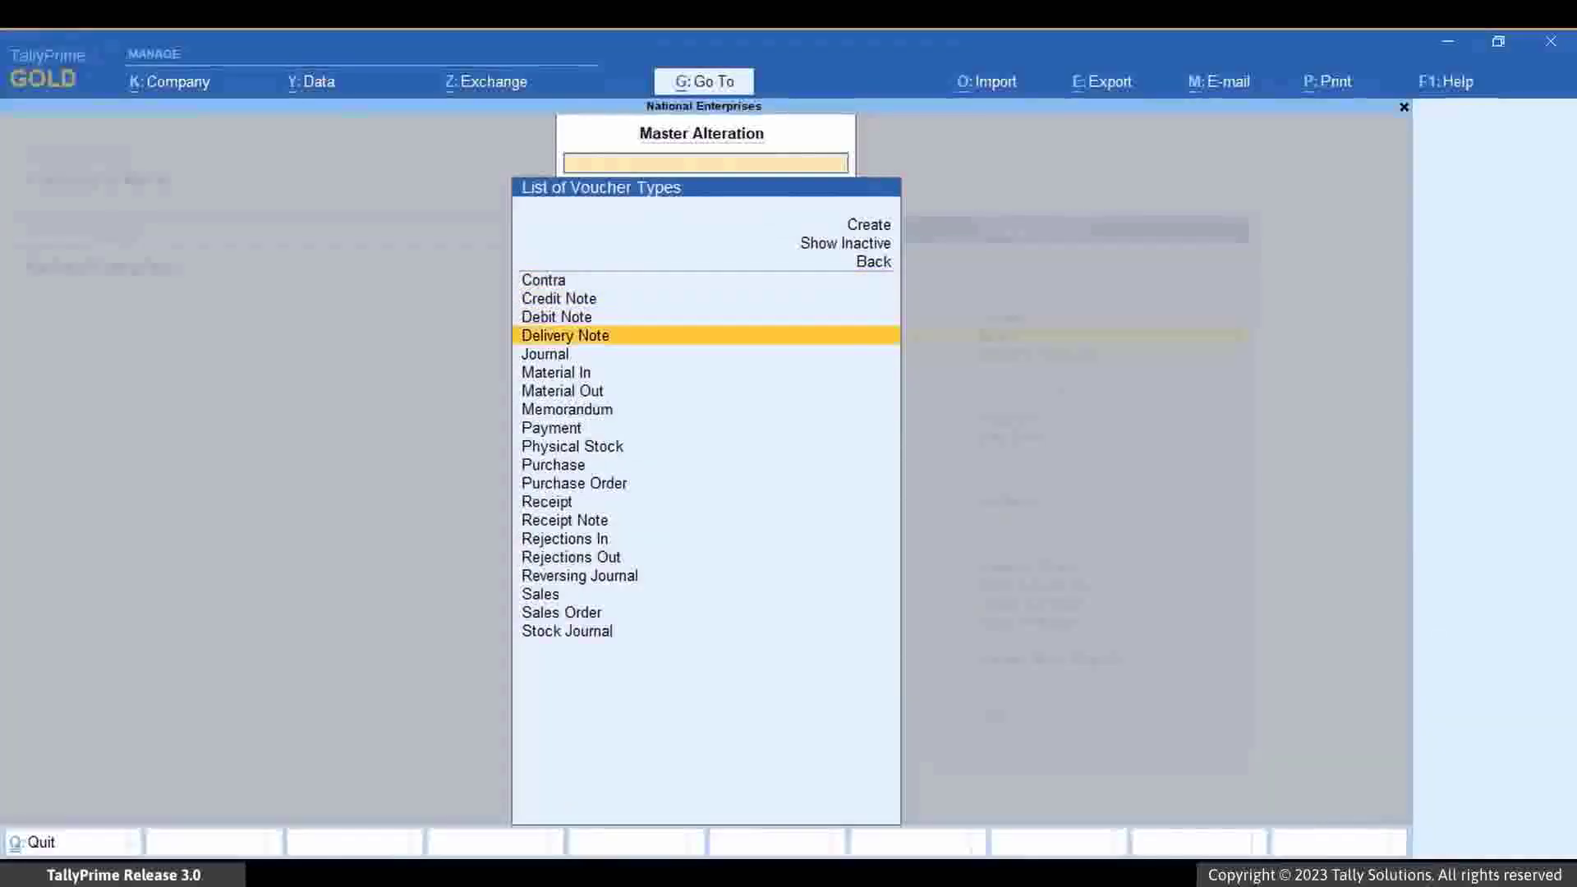
key(Down)
key(Down)
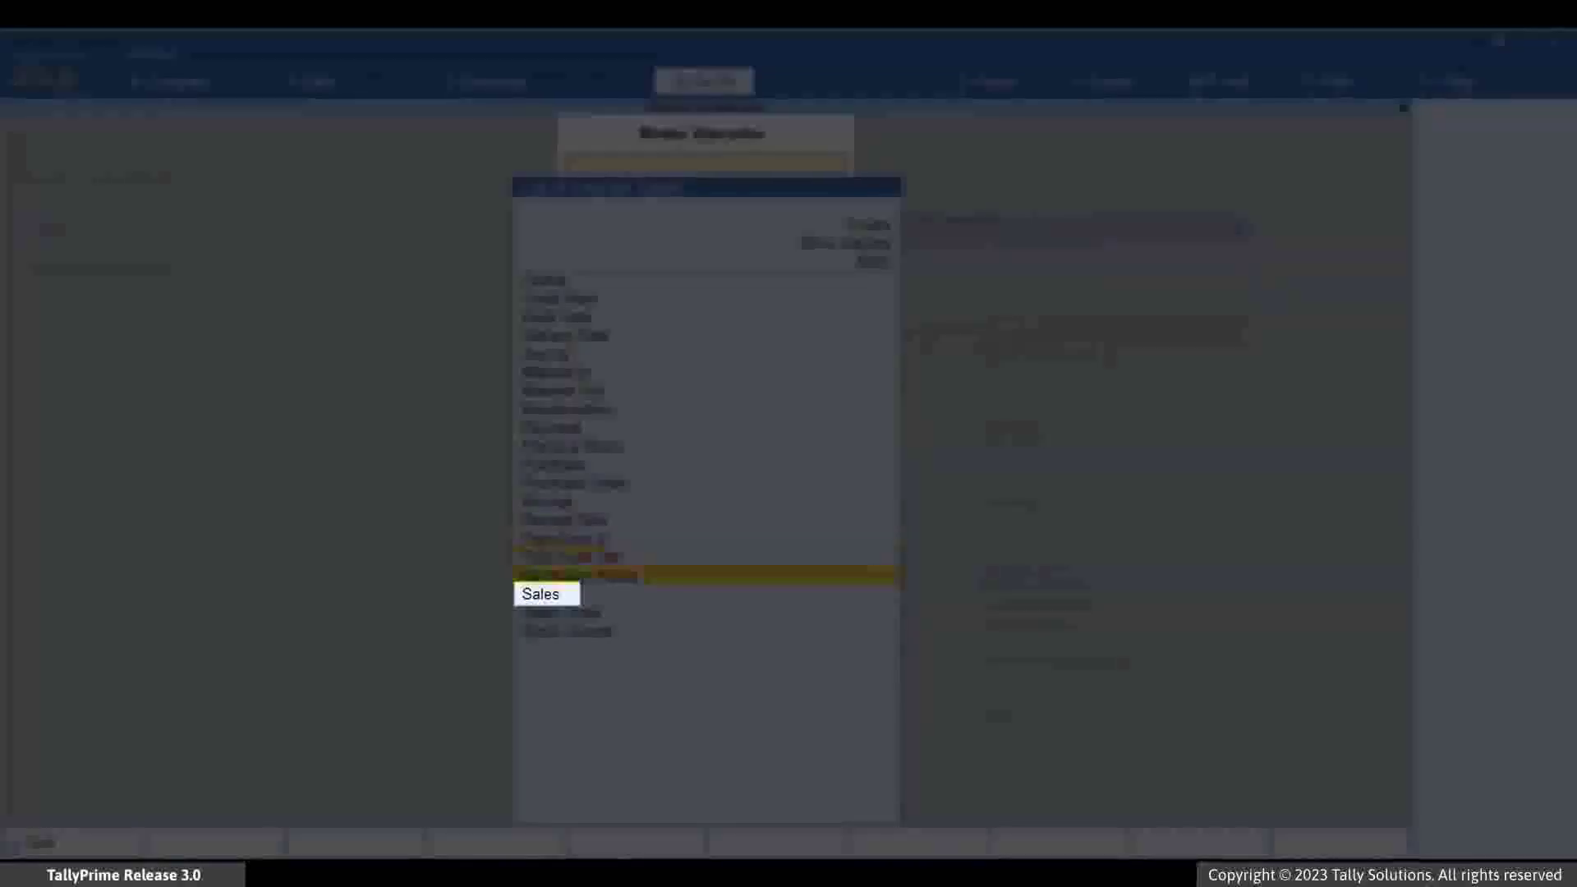
key(Return)
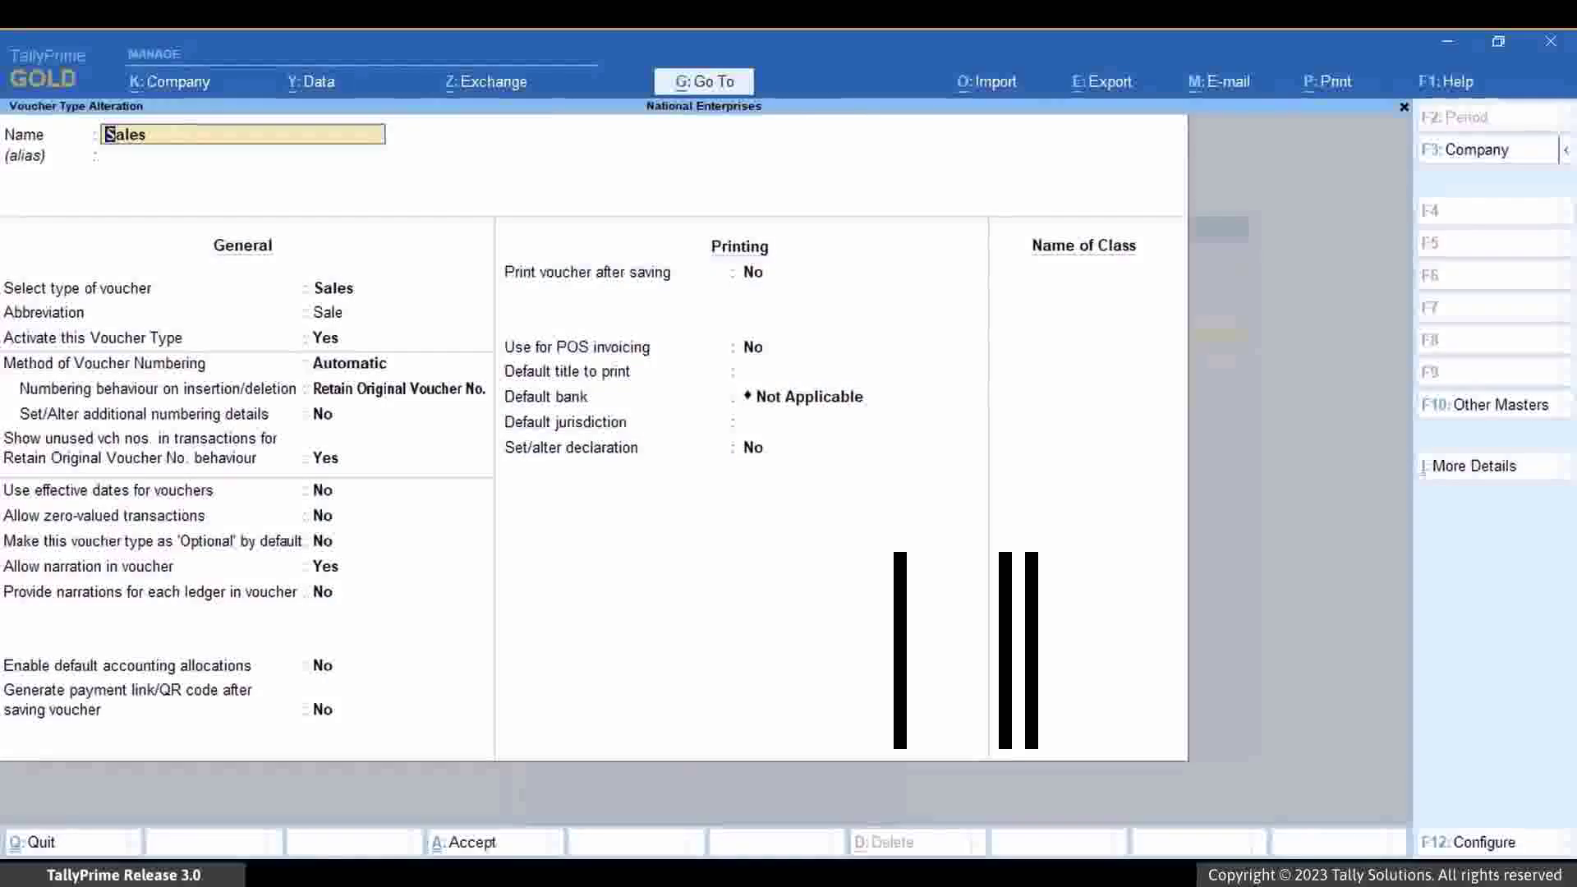
Step: Set generation of the payment link/QR code after saving a voucher to Yes for the Sales voucher type, and save it
key(Down)
key(Down)
key(Down)
key(Down)
key(Down)
key(Down)
key(Down)
key(Down)
key(Down)
key(Down)
key(Down)
key(Down)
key(Down)
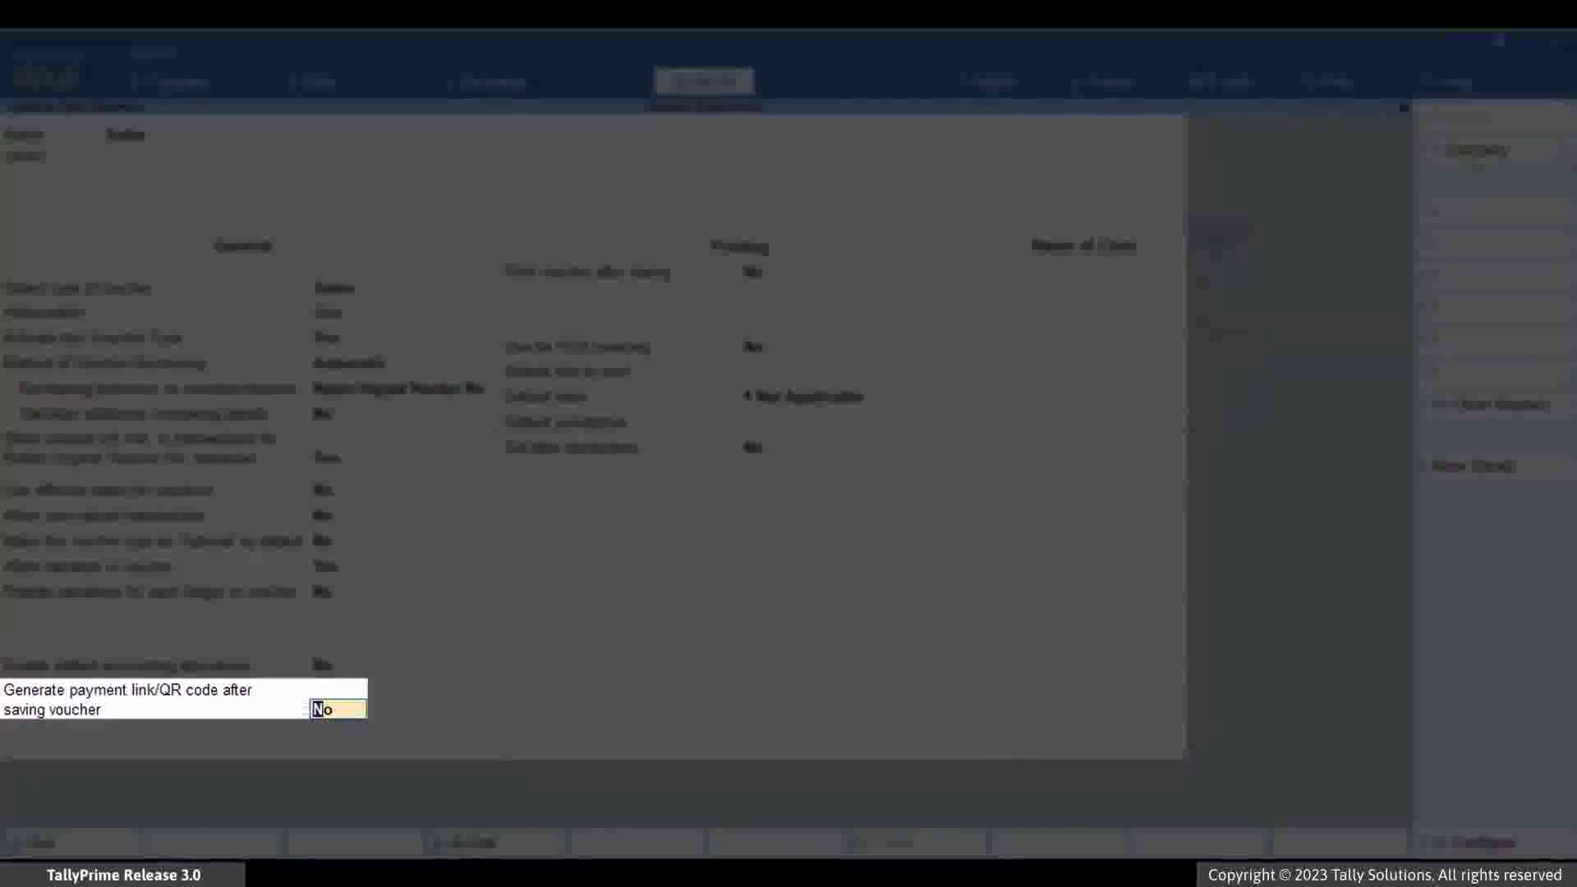
text(Yes)
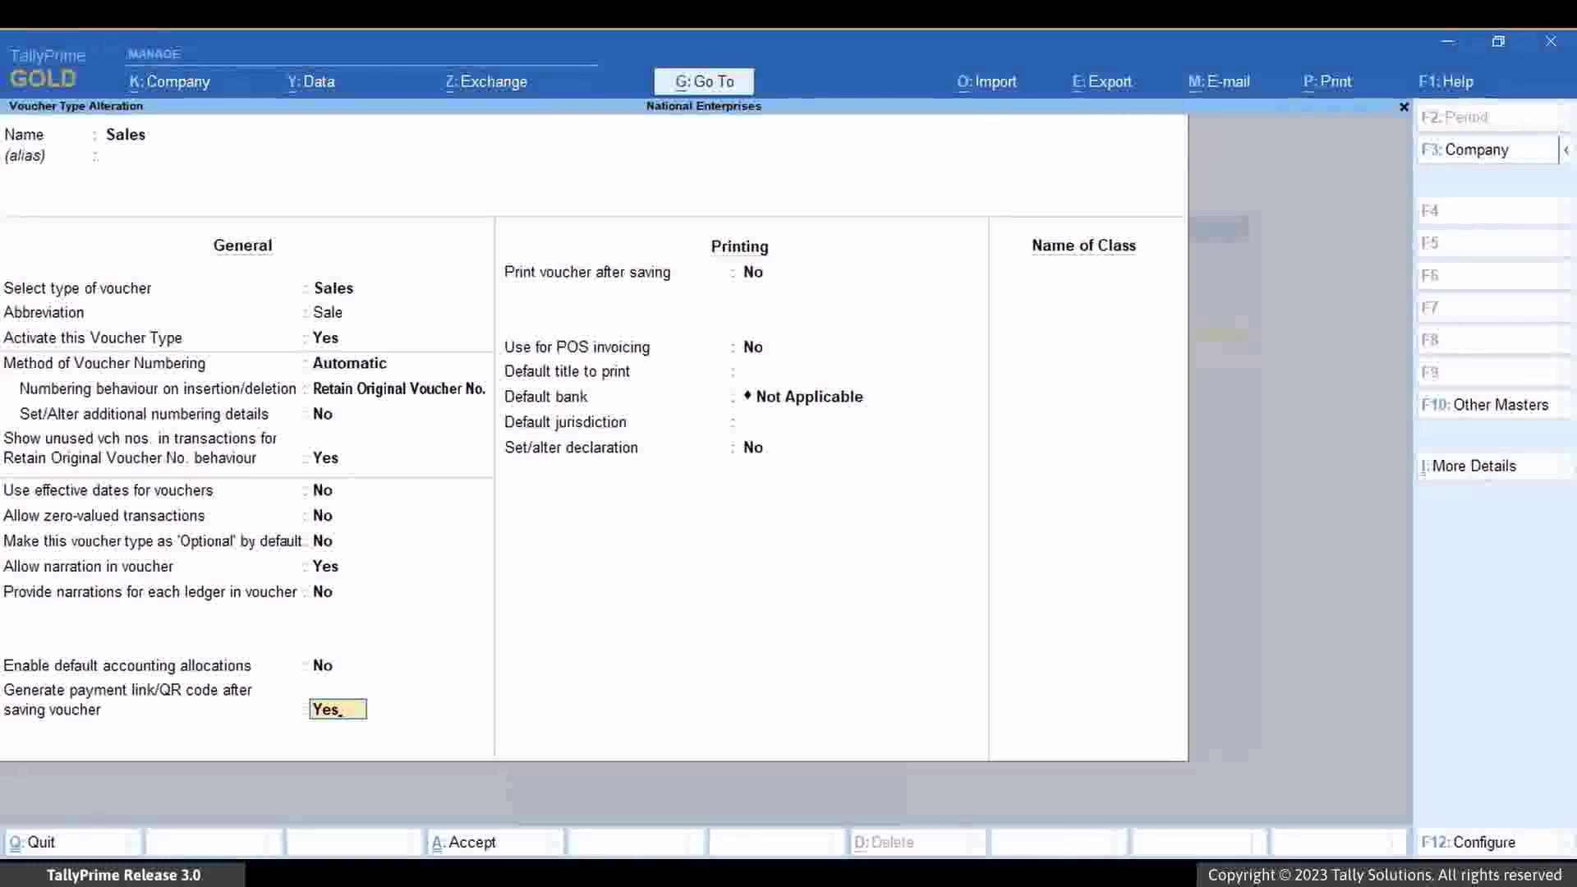
key(Return)
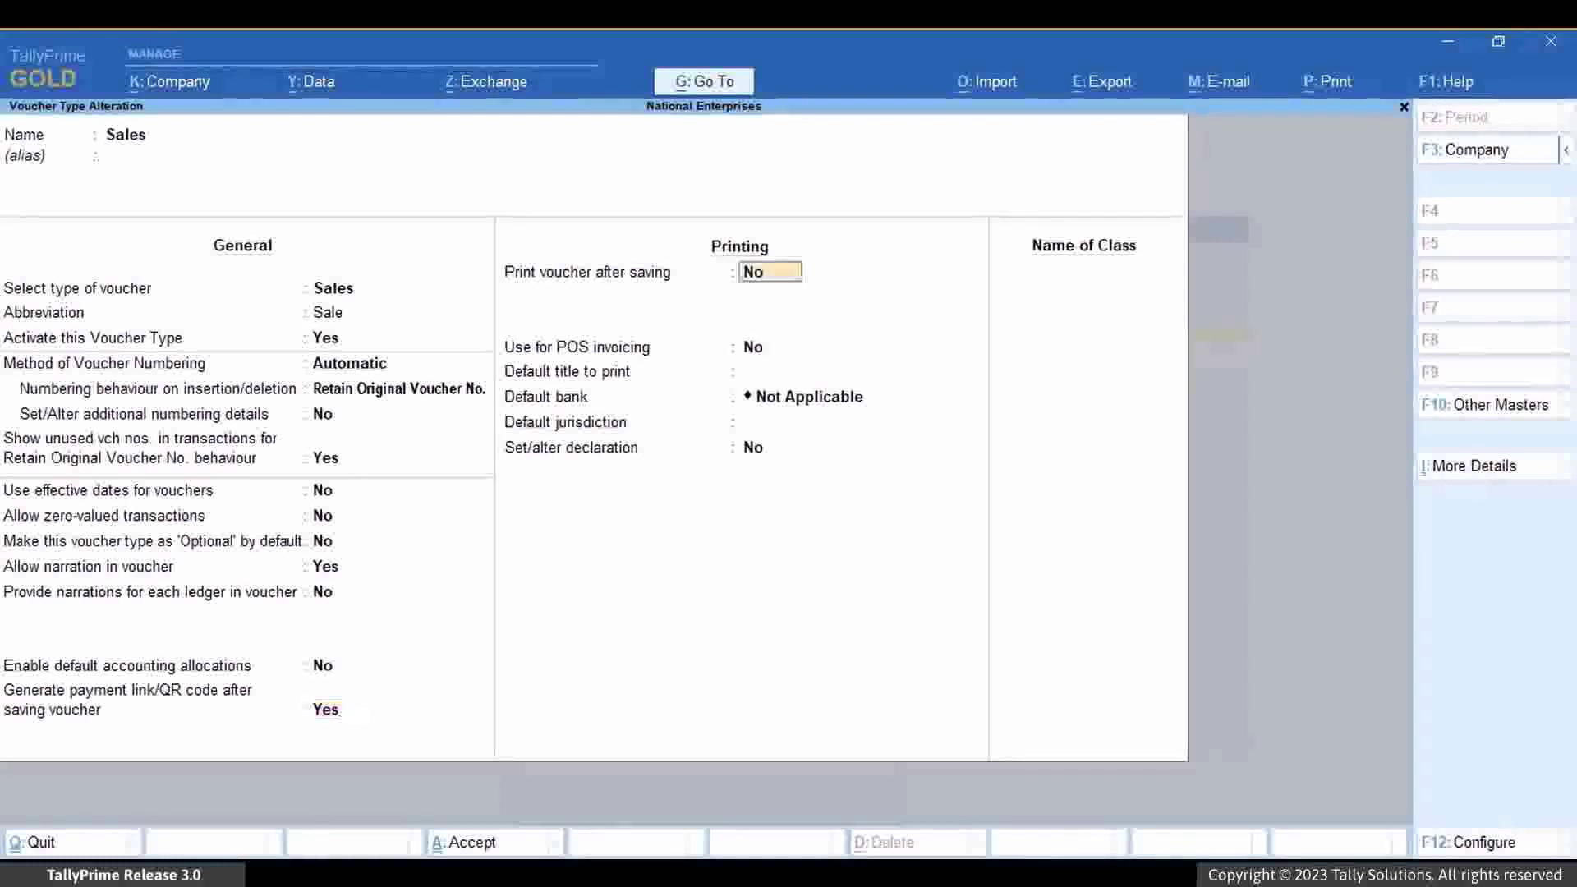
key(ctrl+a)
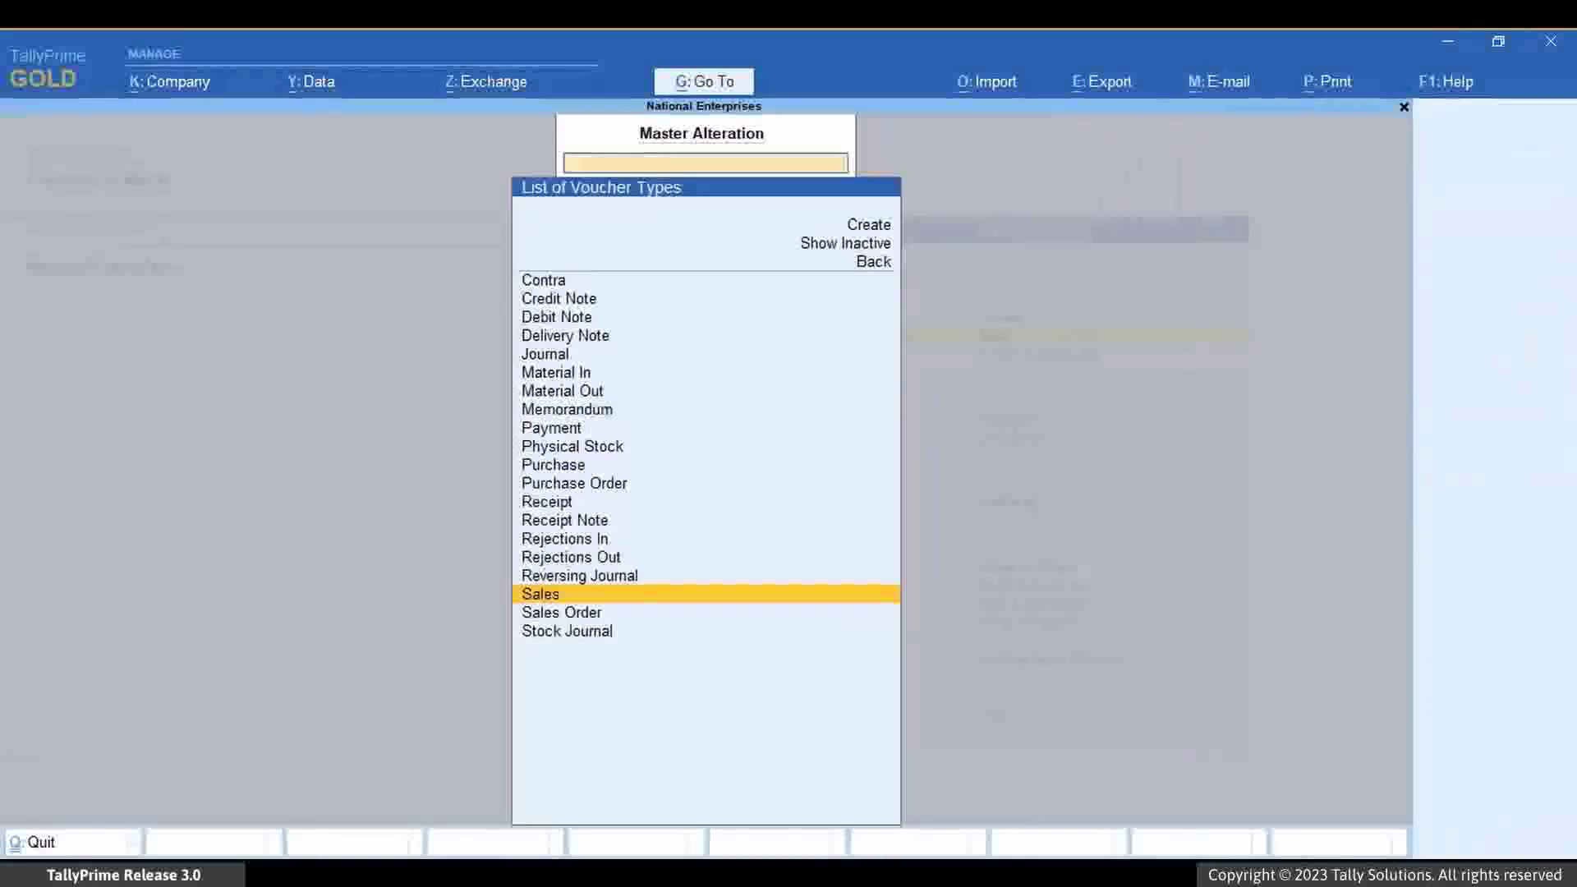
key(Escape)
key(Escape)
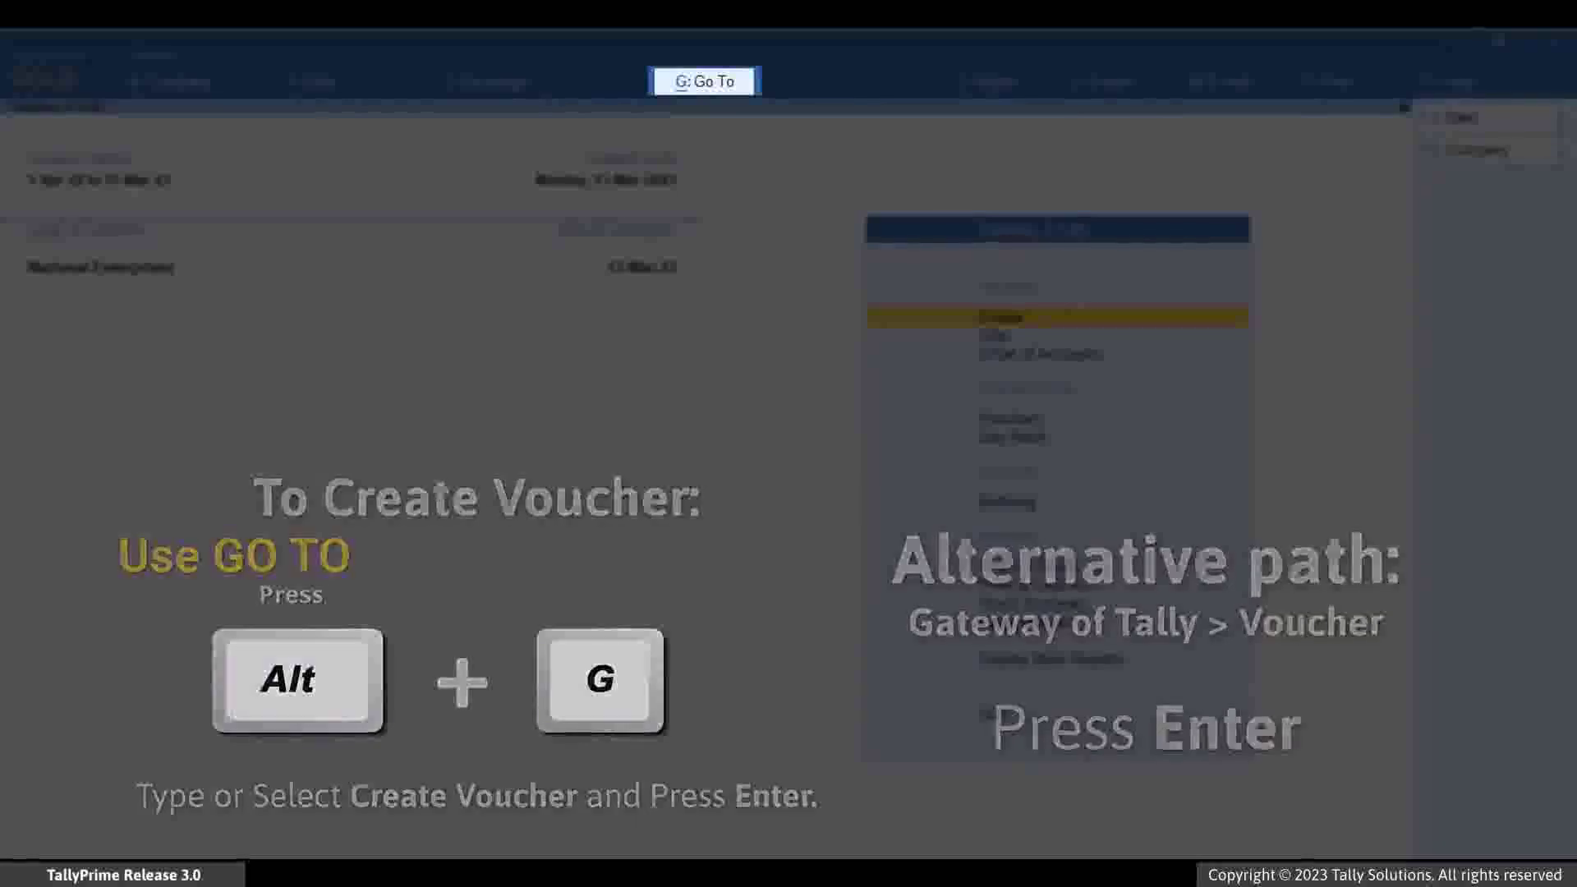
Step: Create a new sales voucher with Naveen Enterprises as the party account
key(alt+g)
key(Up)
key(Up)
key(Up)
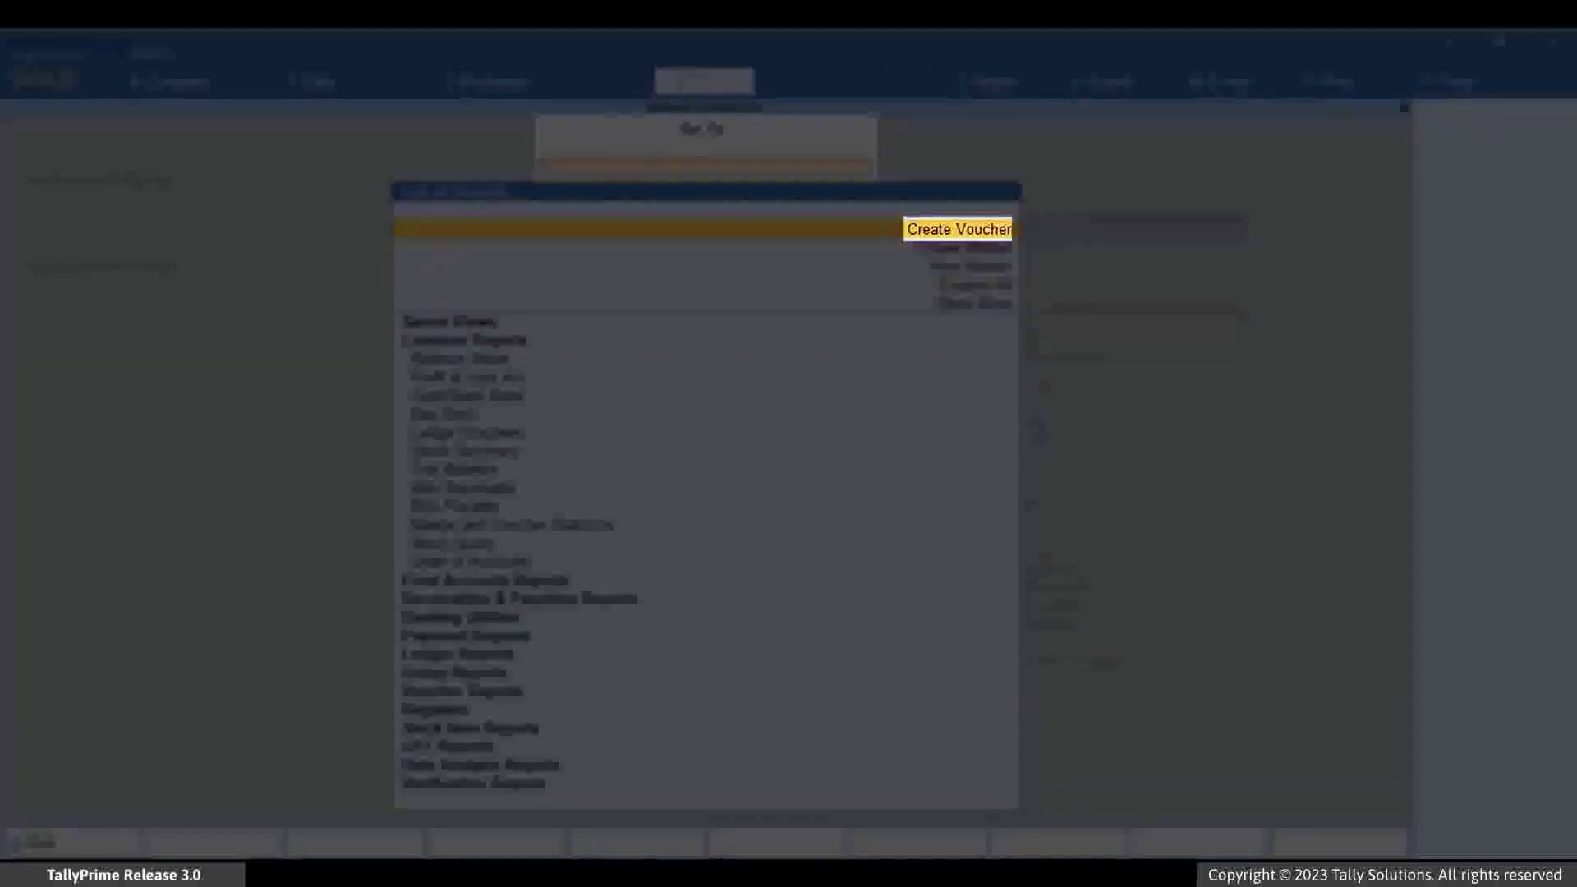
key(Return)
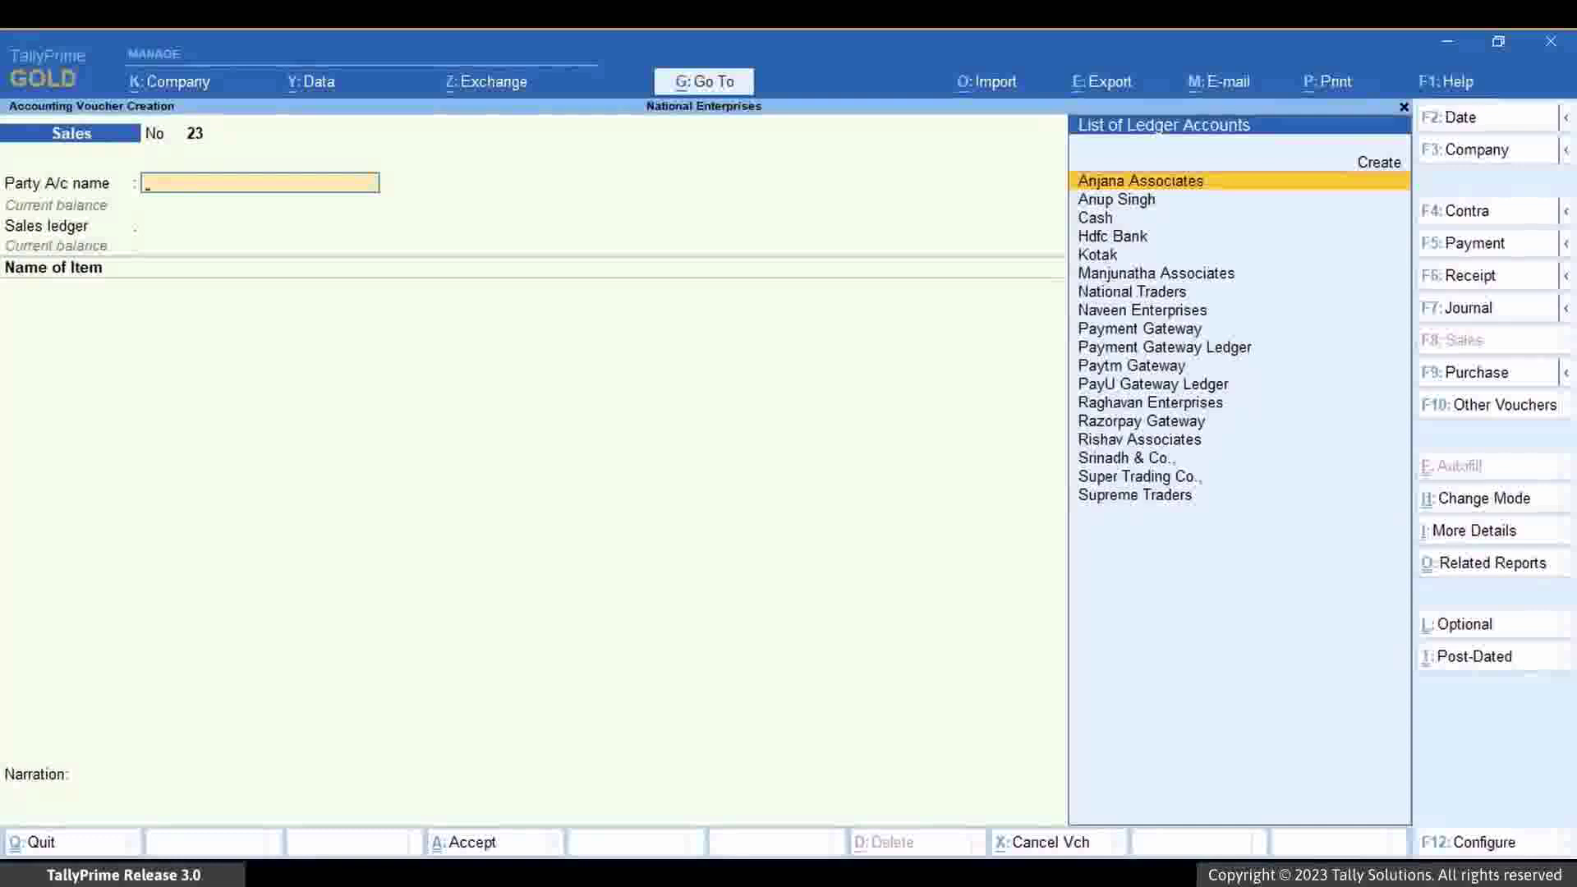
key(Down)
key(Down)
key(Down)
key(Down)
key(Down)
key(Down)
key(Down)
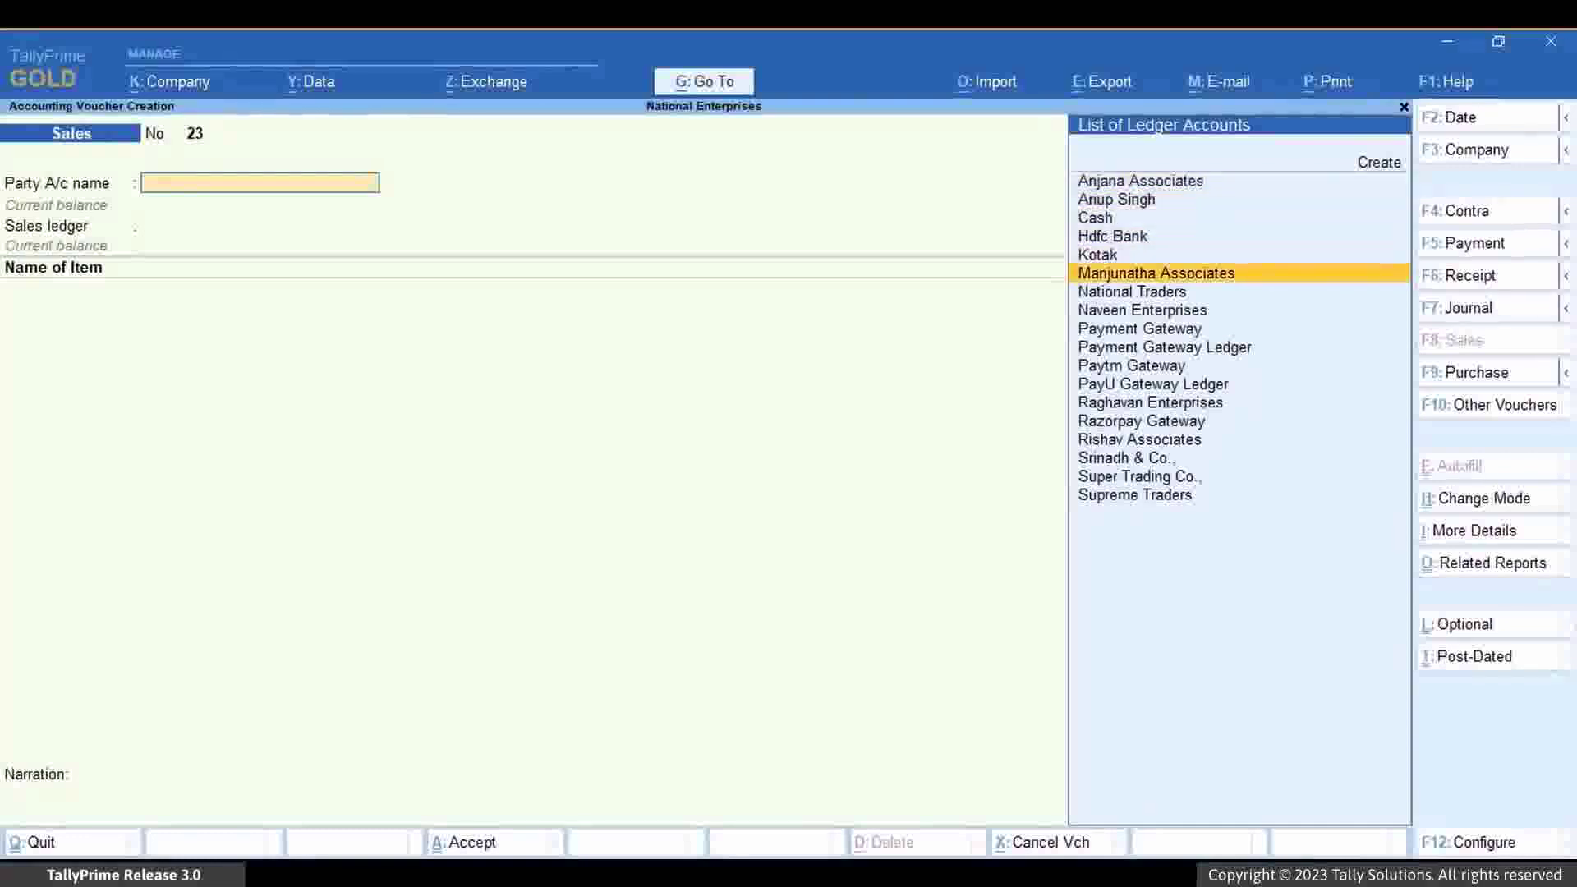
key(Return)
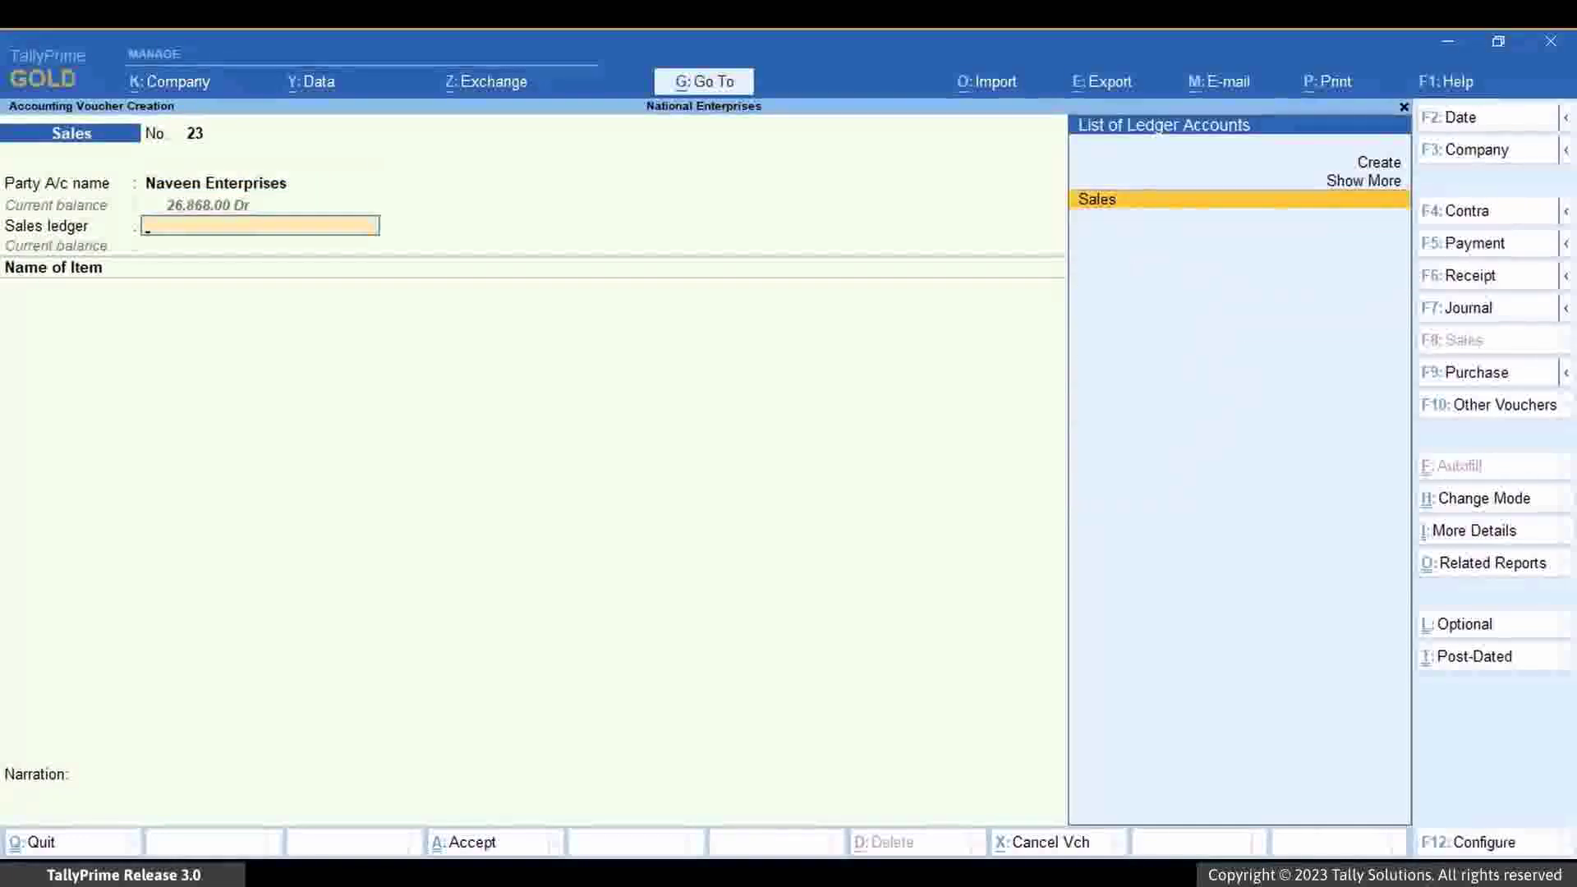
Step: Fill the voucher with the Sales ledger, 2 nos of Bajaj Novell 1200mm Fan, CGST and SGST, and save it
key(Return)
key(Return)
text(2)
key(Return)
key(Return)
key(Return)
key(Return)
key(Return)
key(Return)
key(Return)
text(s)
key(Return)
key(Return)
key(Return)
key(Return)
key(Return)
key(Return)
key(Return)
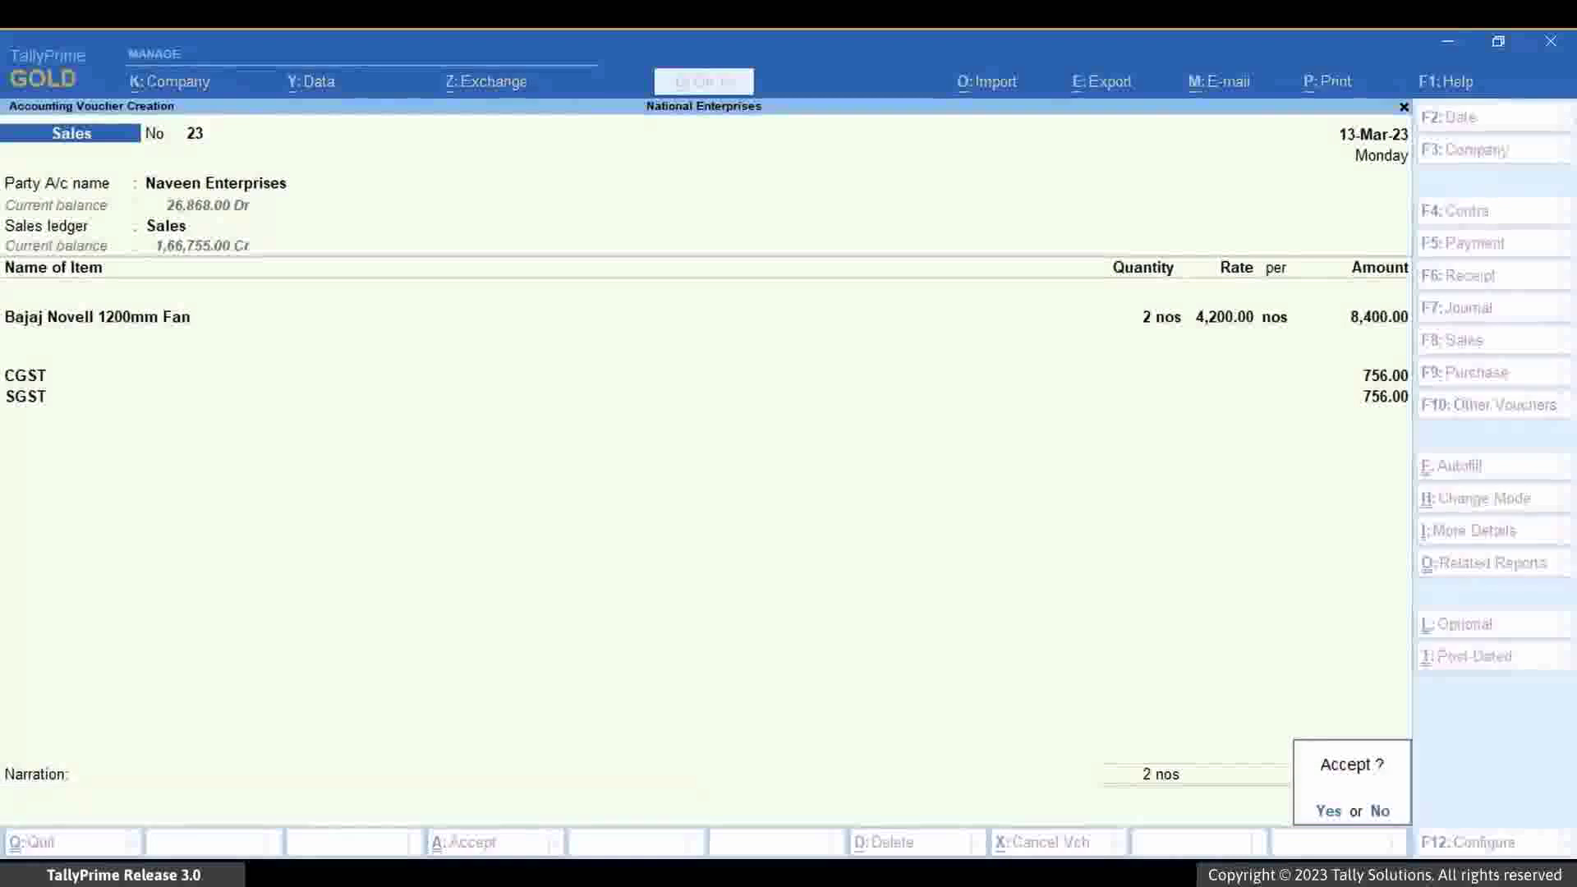
key(Return)
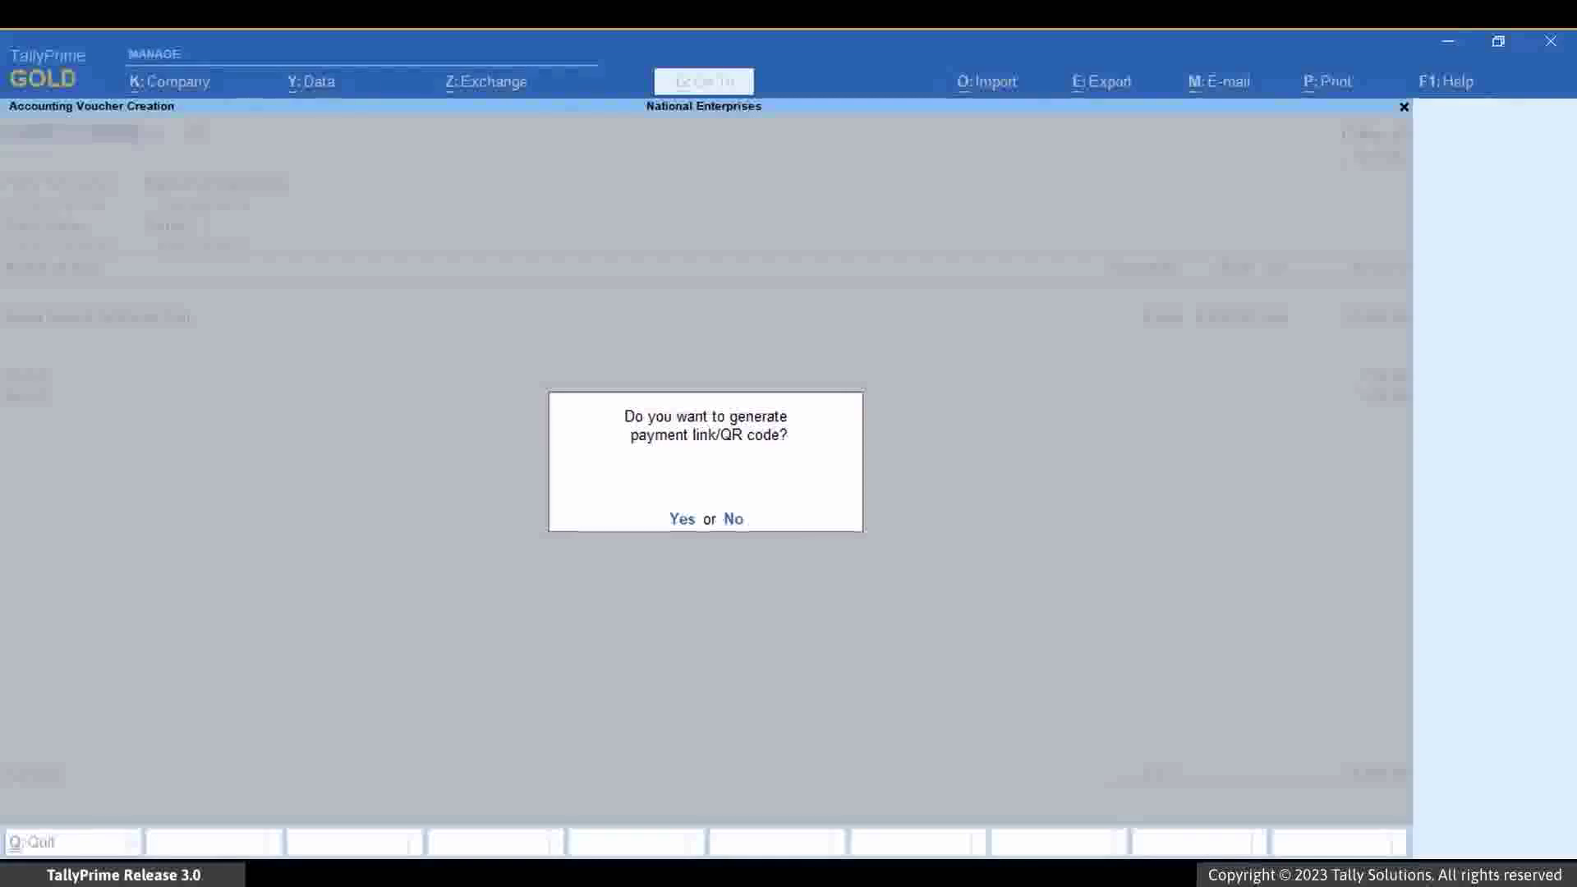
Step: Generate the payment QR code for Naveen Enterprises against reference 23 with the remark "Payment to be made before 20th May"
key(y)
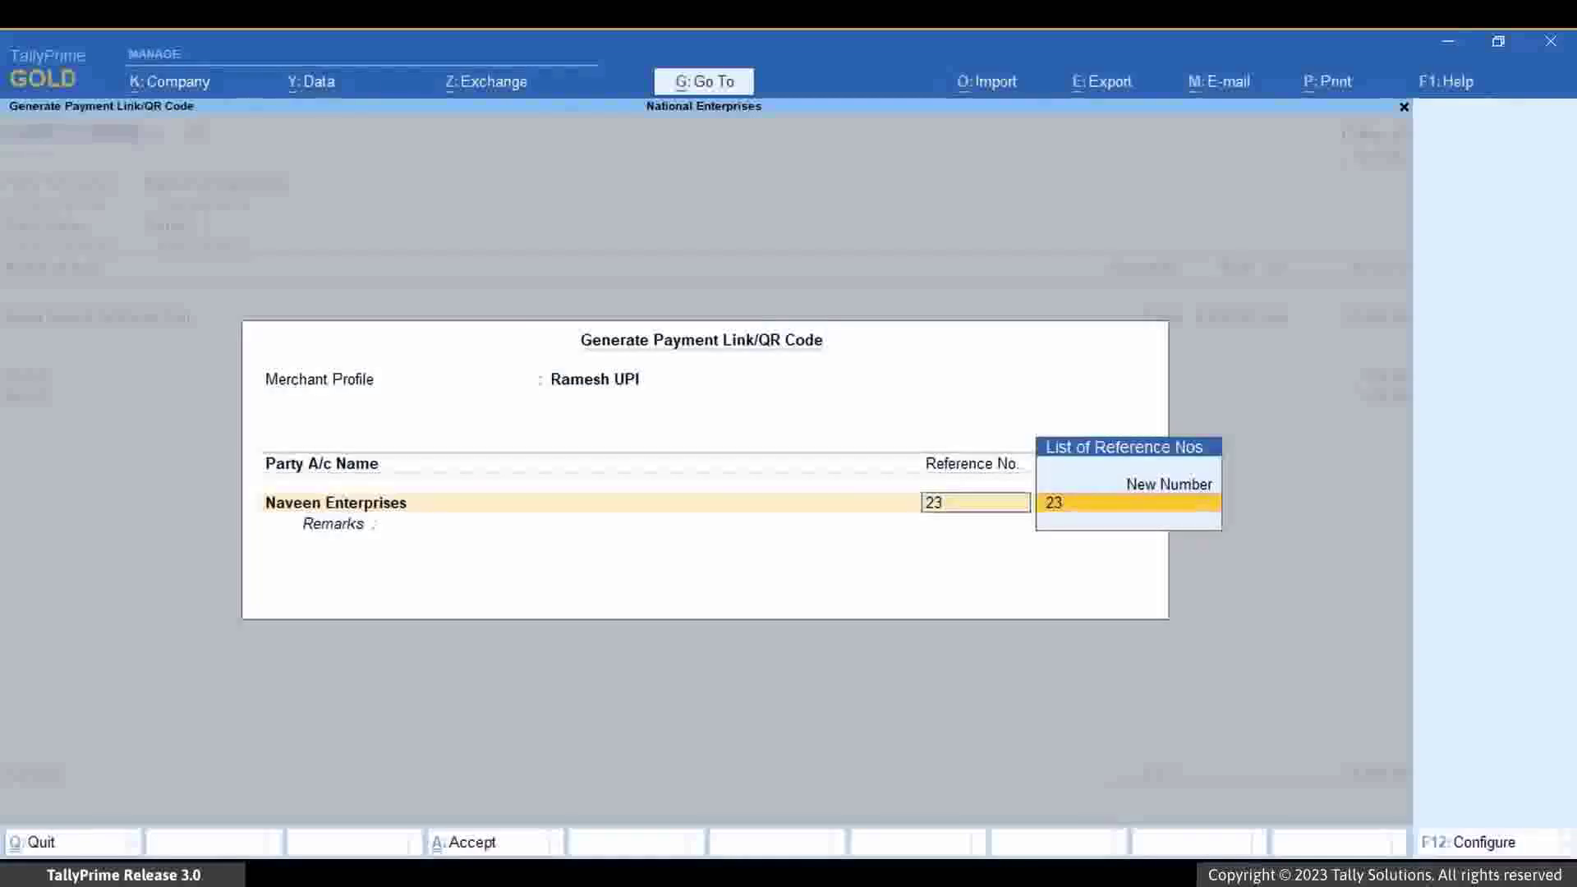
key(Return)
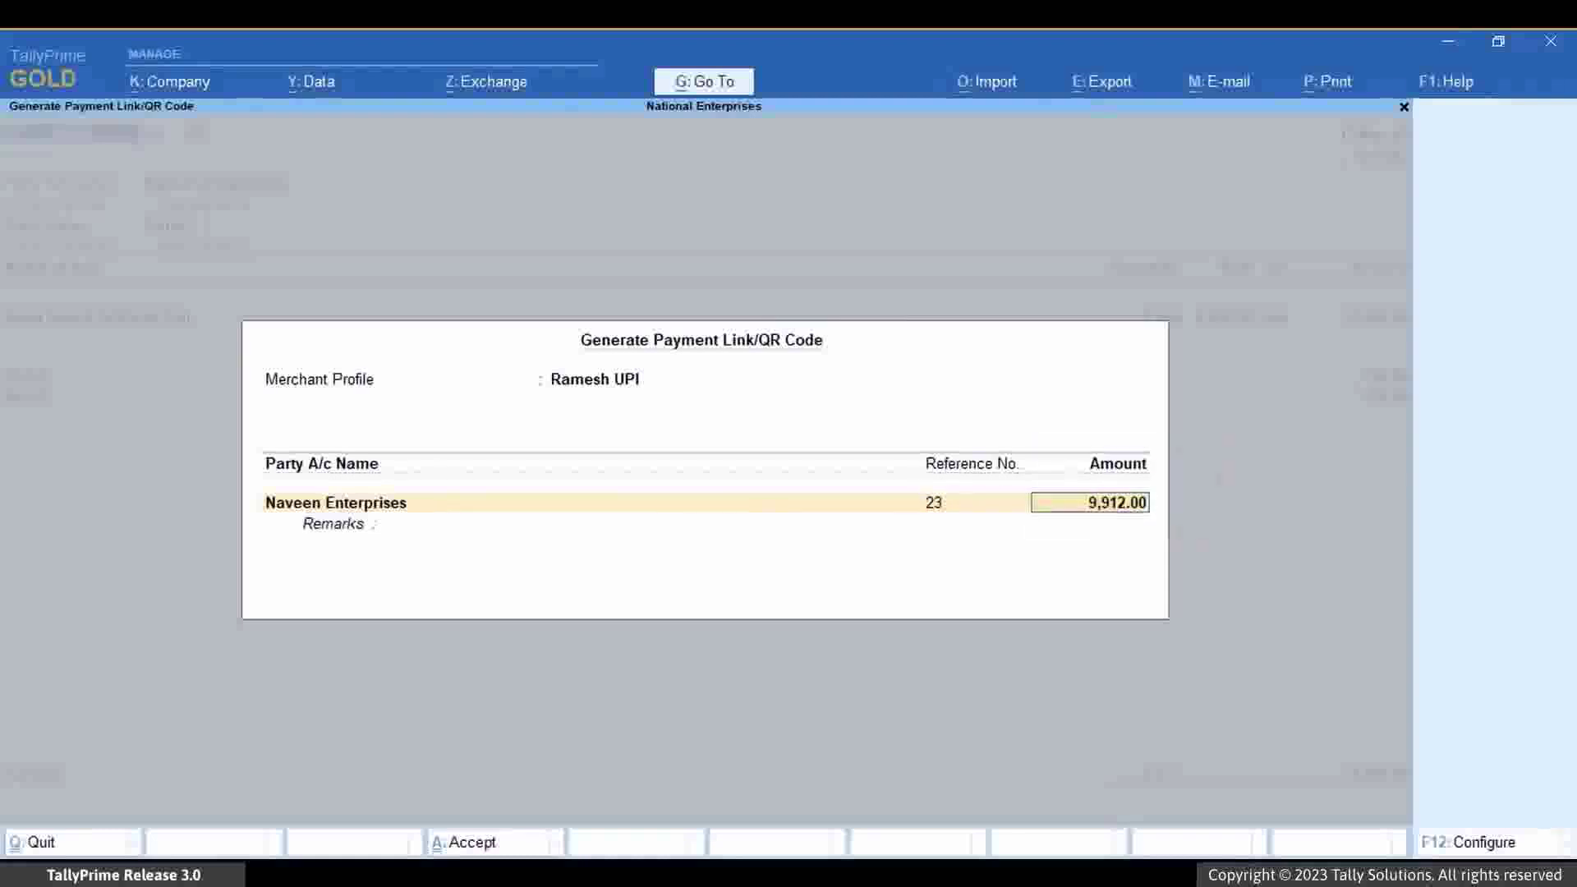
key(Return)
text(Payment to be made before 20th May)
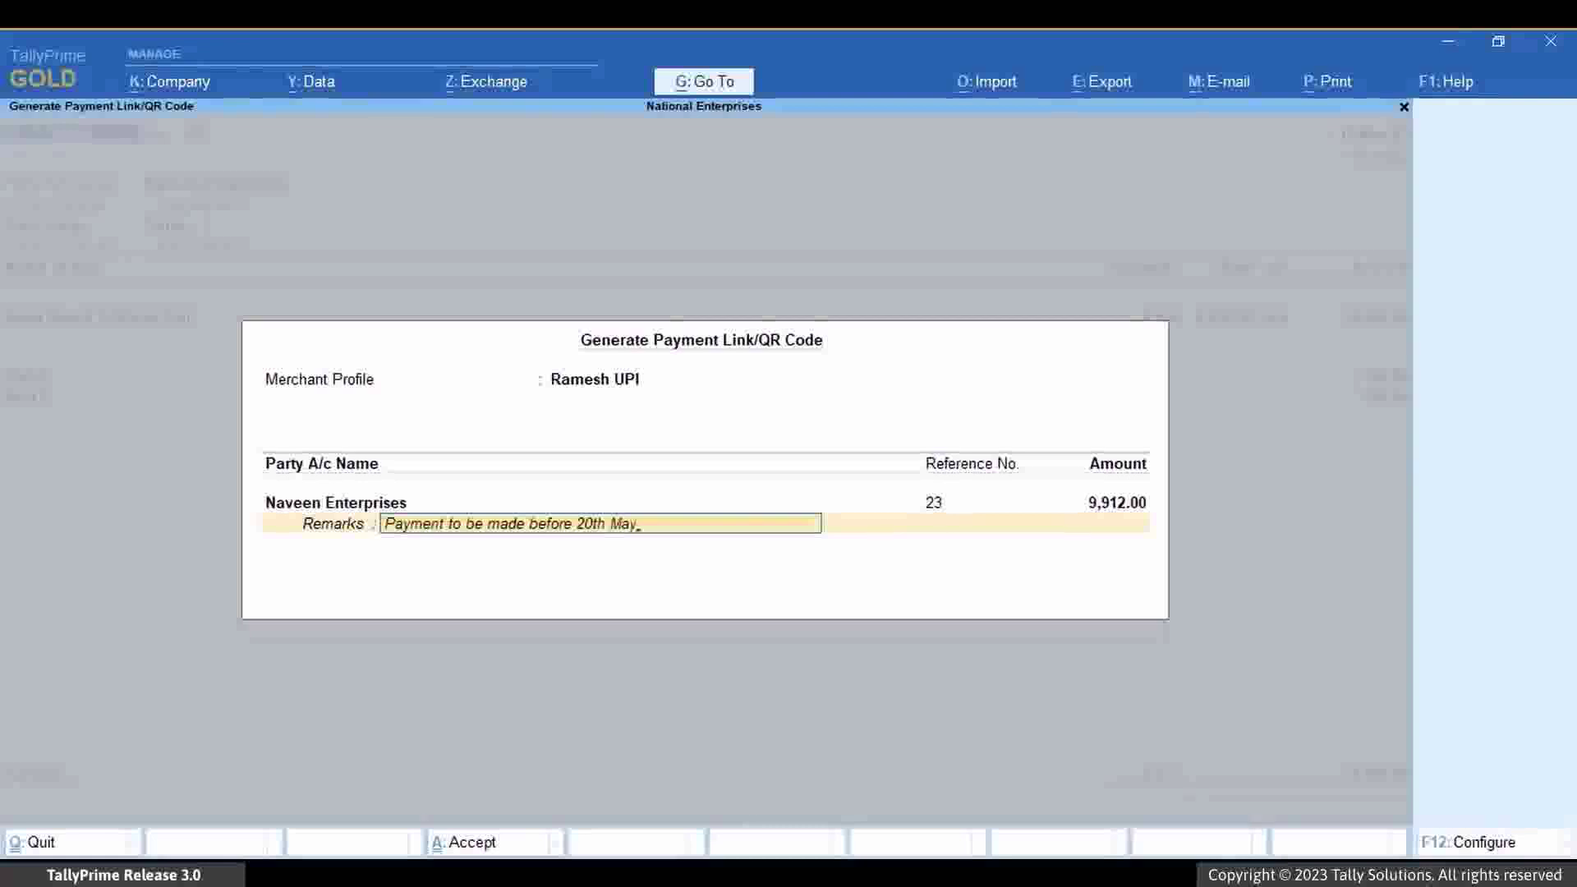
key(Return)
key(y)
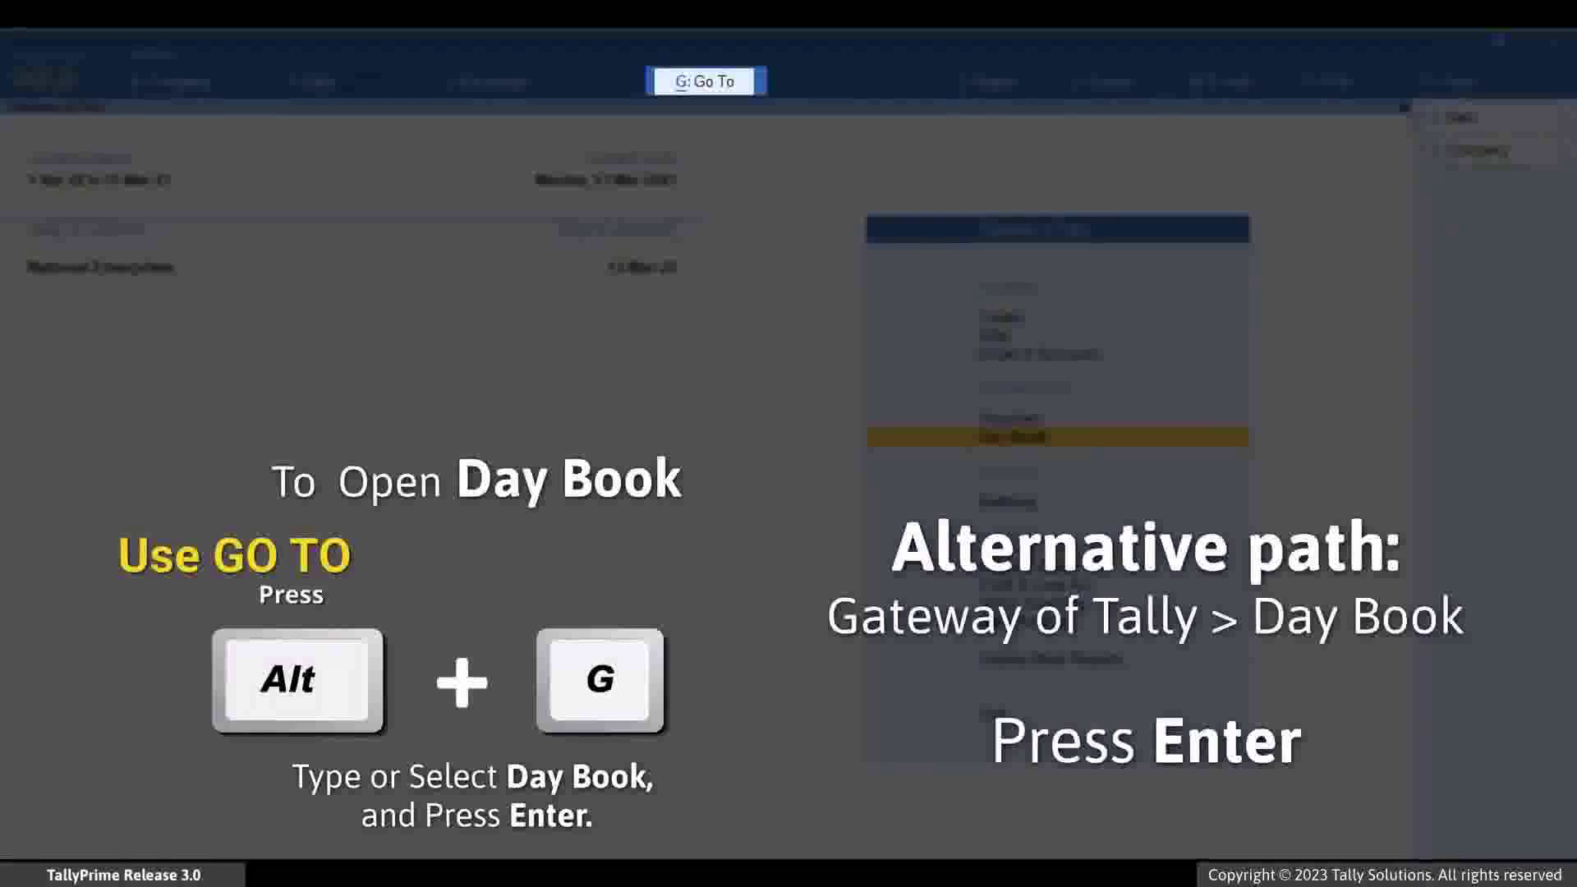
Step: Open the Day Book report
key(alt+g)
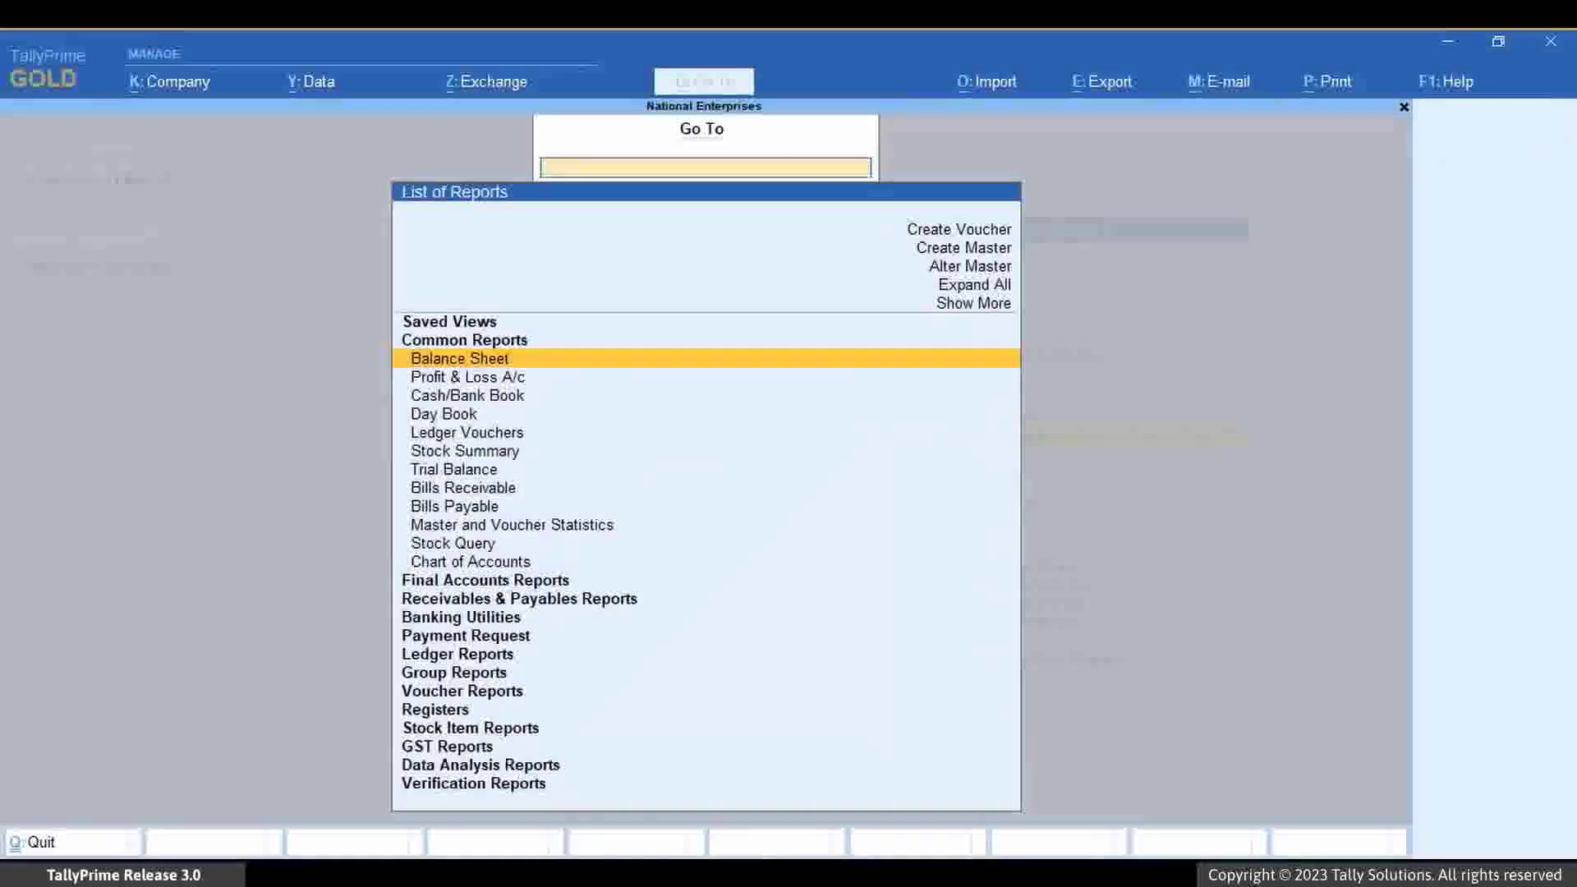
key(Down)
key(Down)
key(Down)
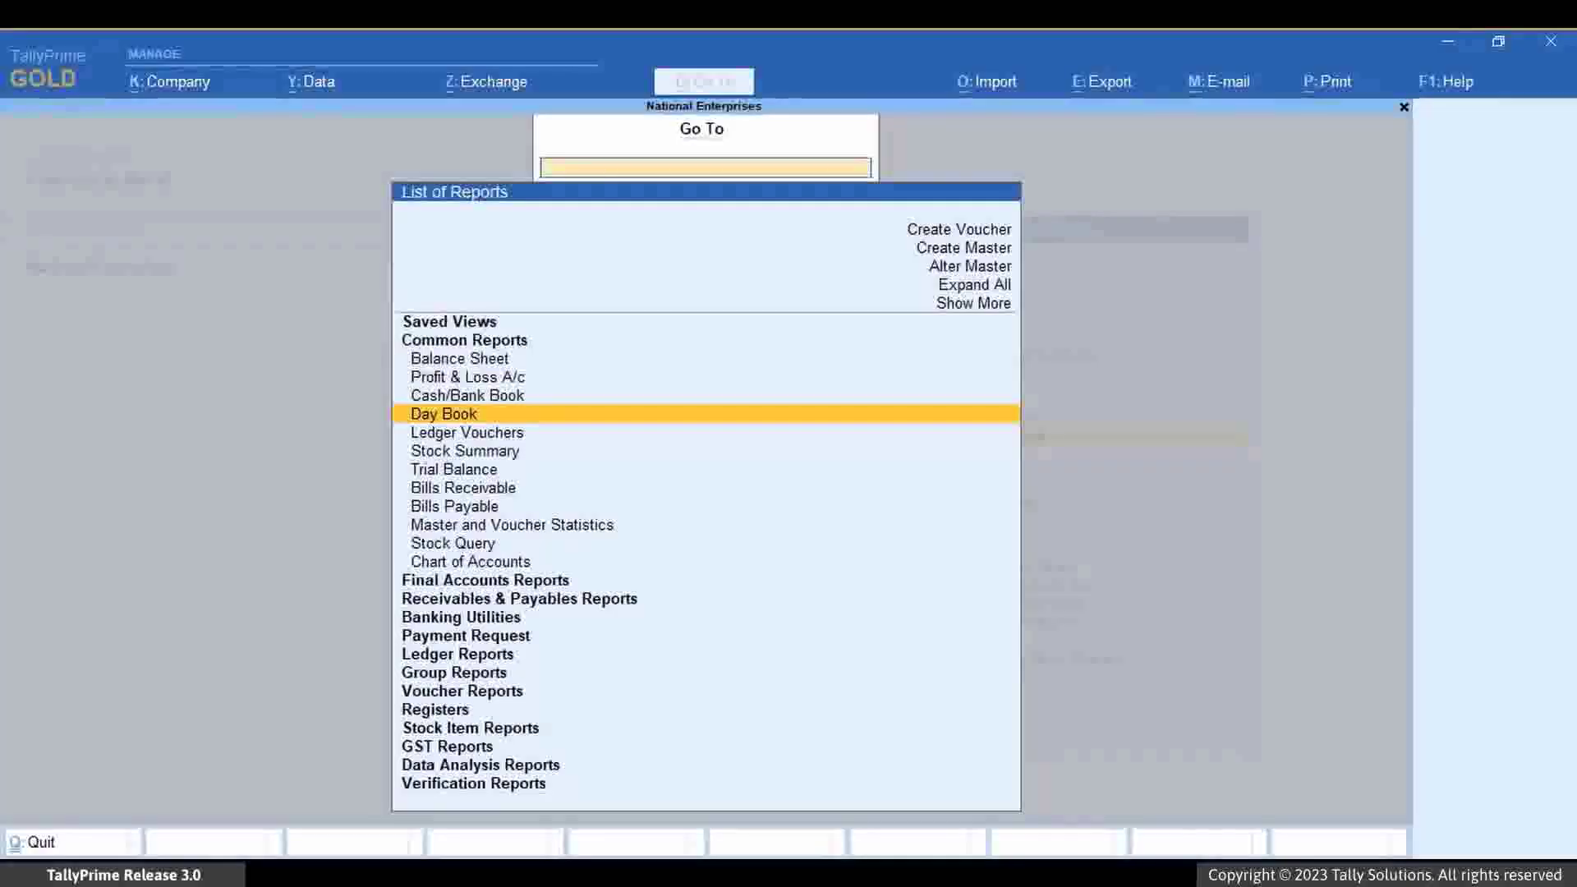
key(Return)
Step: Select the 9-Mar-23 sales vouchers of Raghavan Enterprises, Supreme Traders and Naveen Enterprises in the Day Book
key(Down)
key(Down)
key(Down)
key(Down)
key(Down)
key(Down)
key(Down)
key(Down)
key(Down)
key(Down)
key(Down)
key(Down)
key(Down)
key(Down)
key(Down)
key(Down)
key(Down)
key(Down)
key(Down)
key(Down)
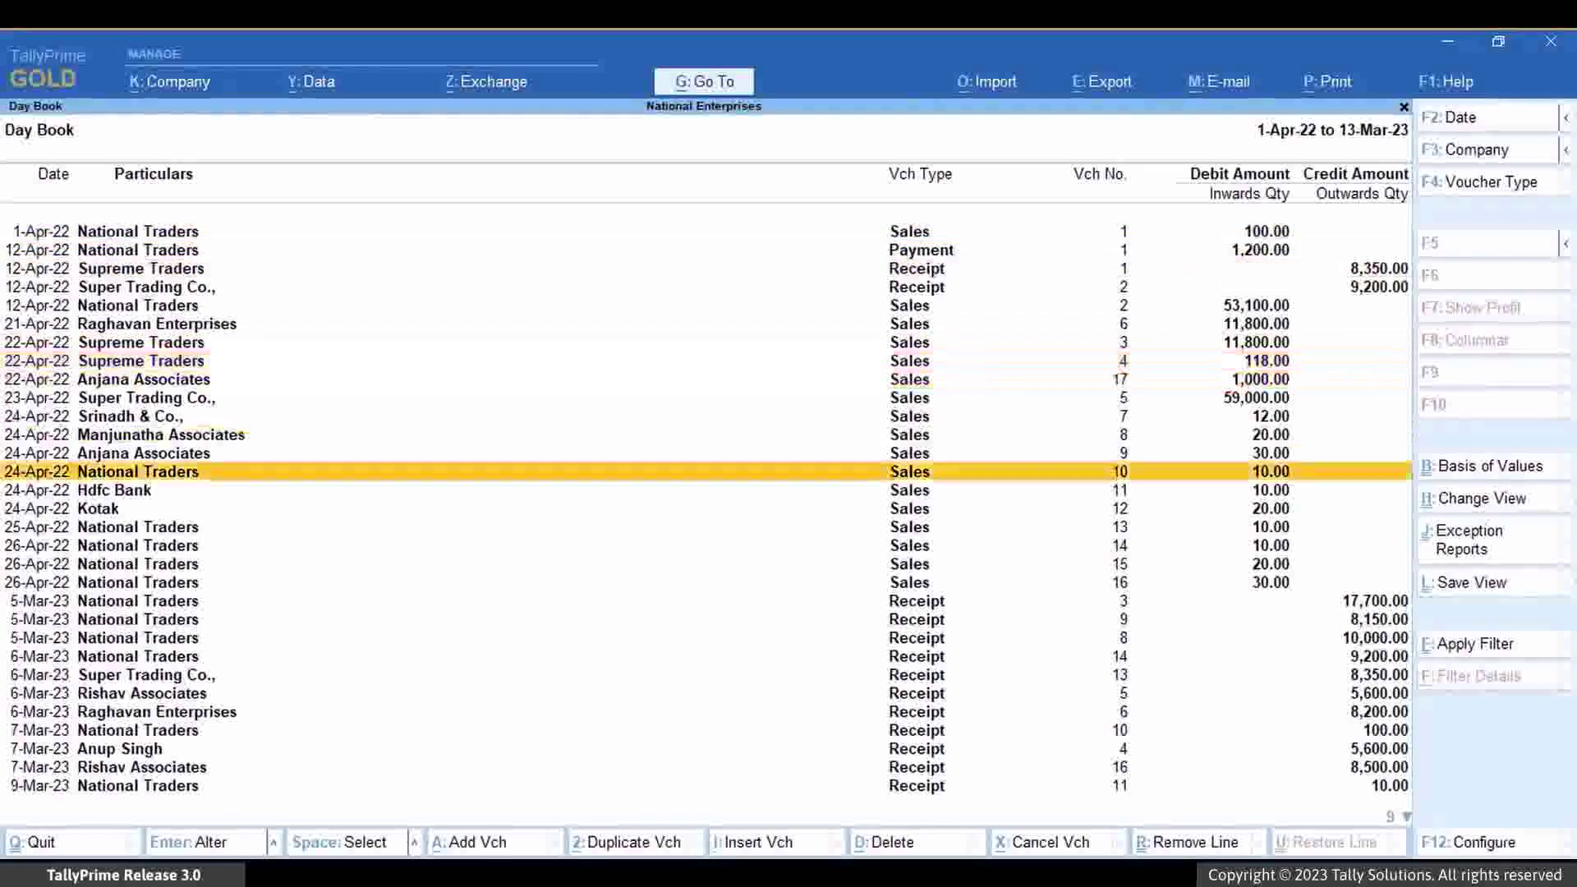
key(Up)
key(Up)
key(Up)
key(Up)
key(Up)
key(Up)
key(Up)
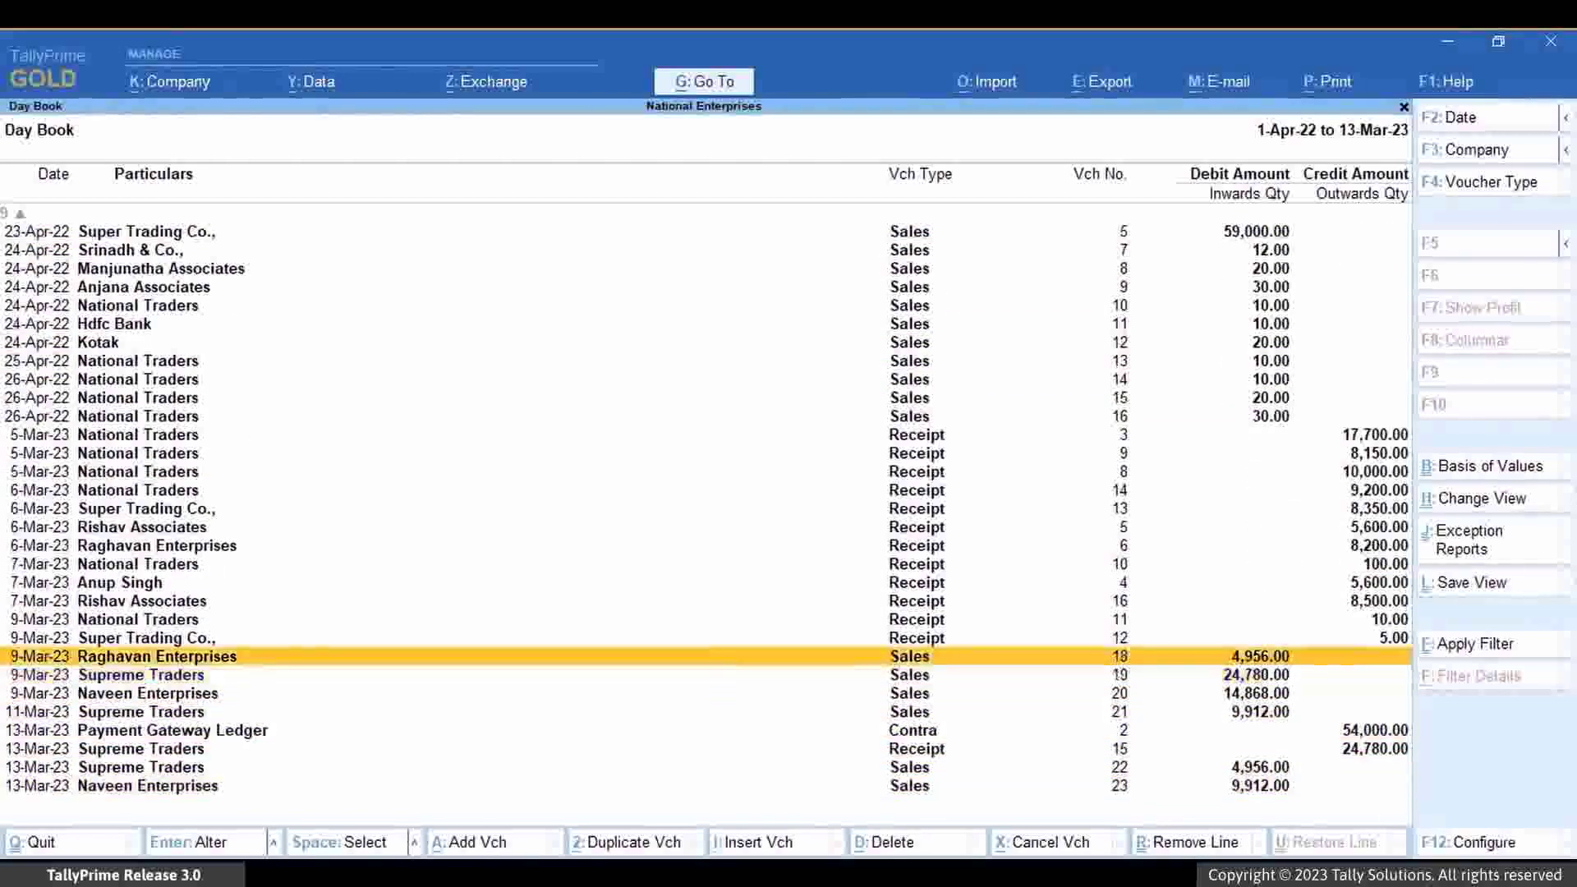
key(space)
key(space)
key(space)
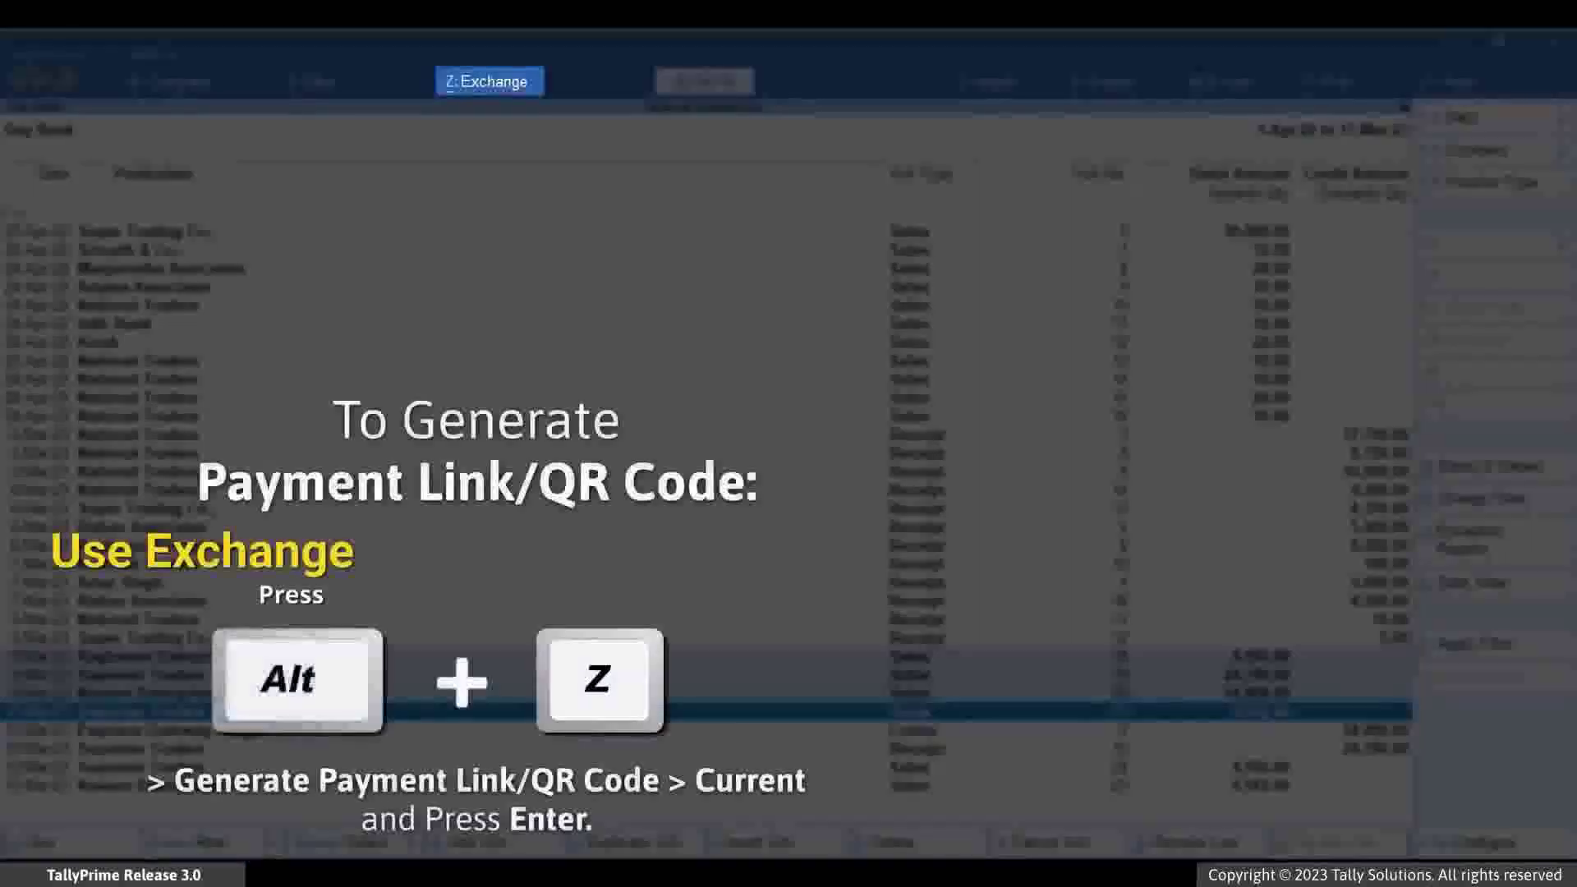
Step: Start generating payment QR codes for the vouchers currently selected in the Day Book
key(alt)
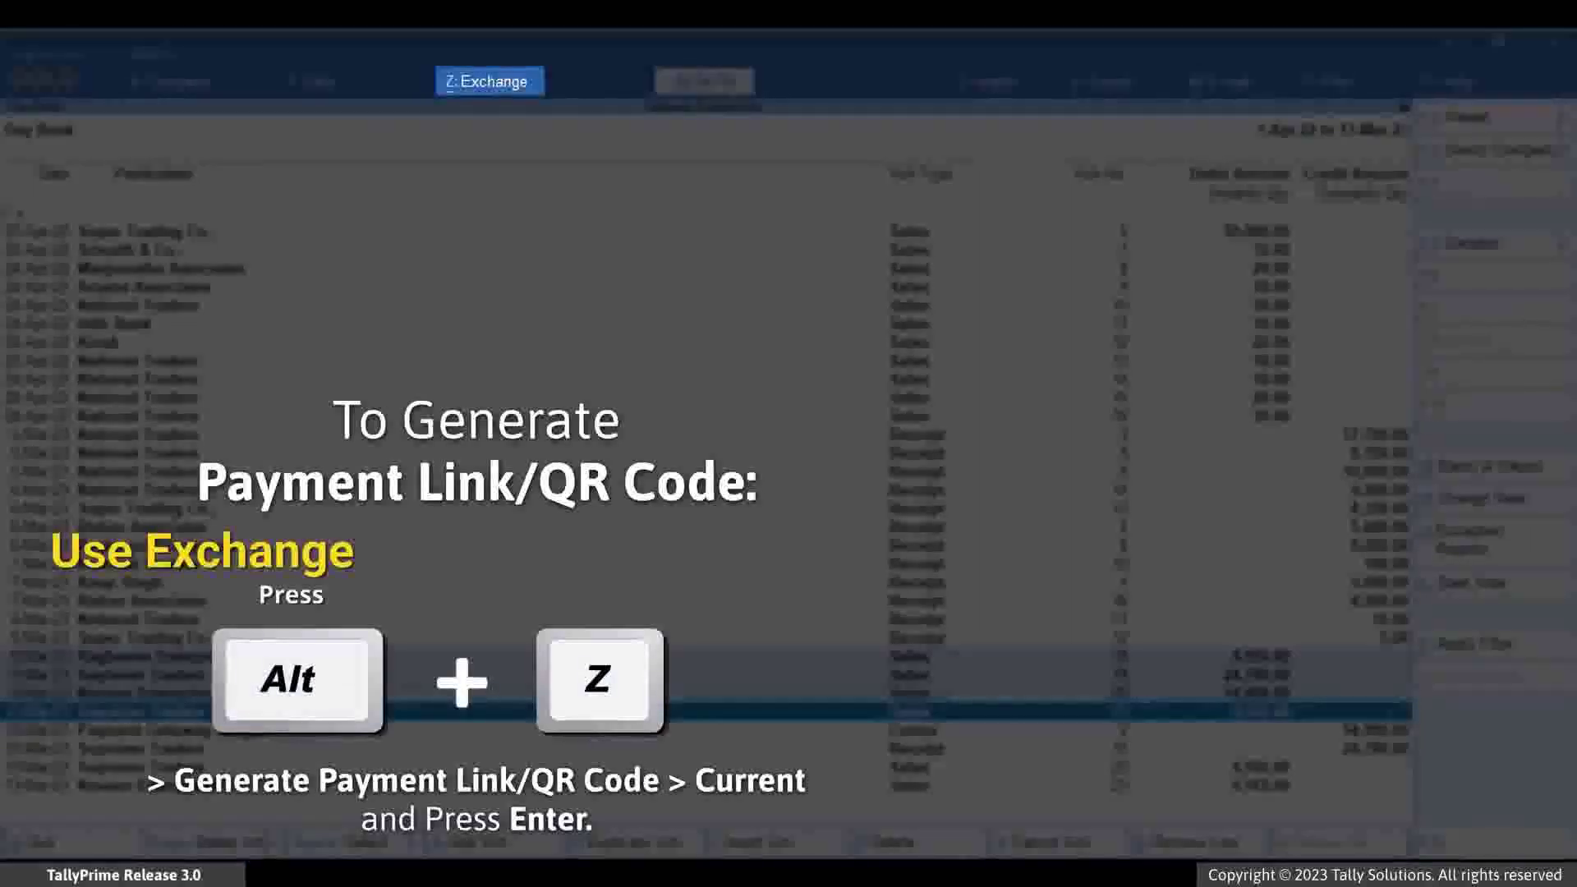
key(alt+z)
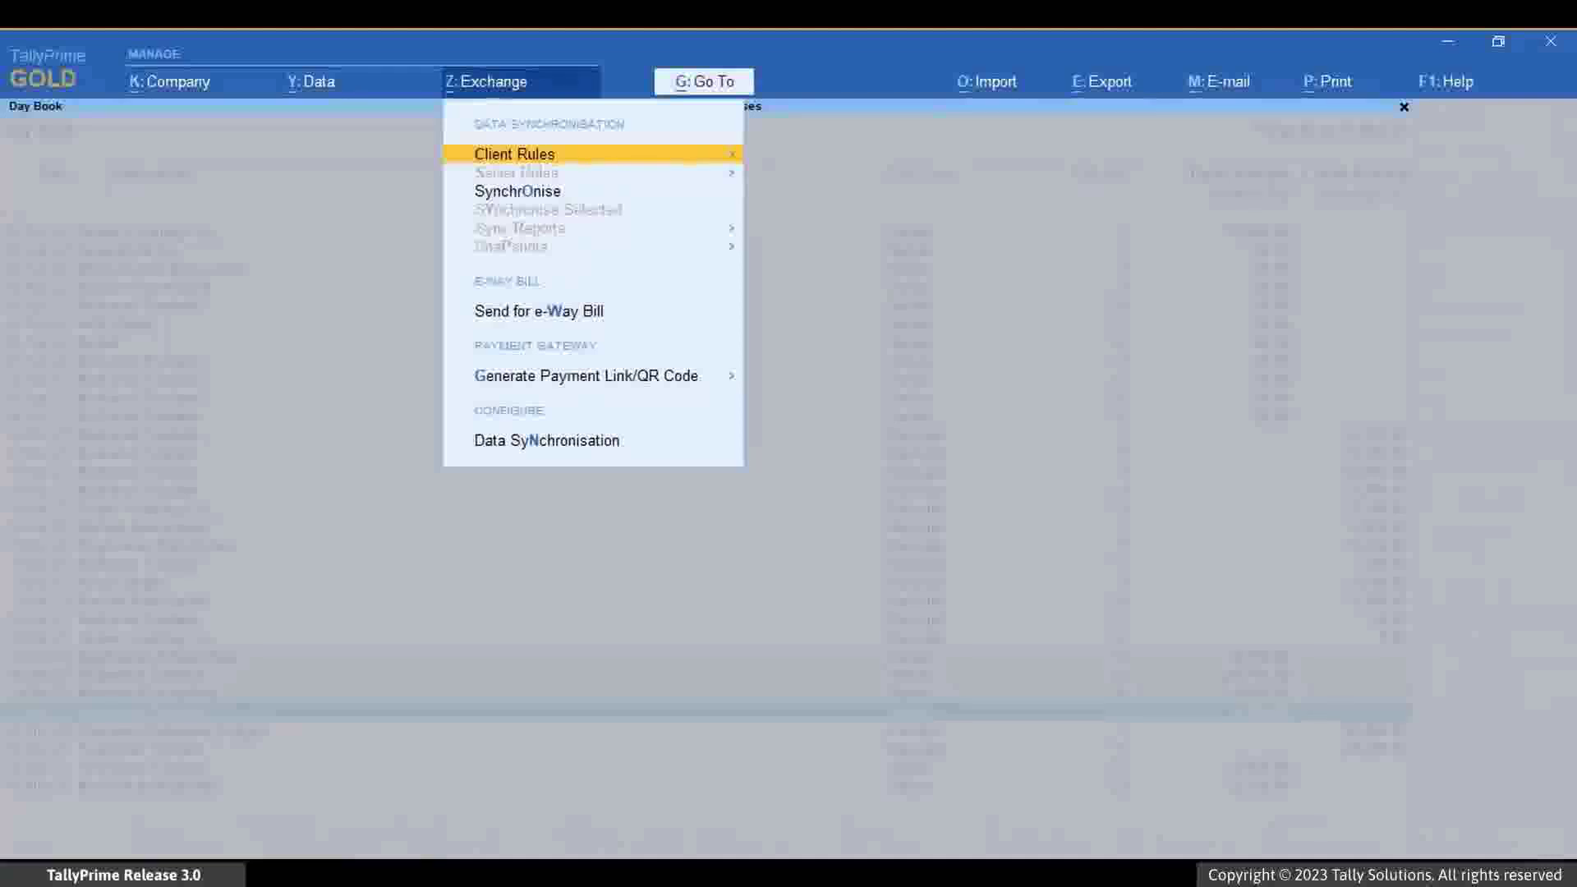
key(Down)
key(Down)
key(Down)
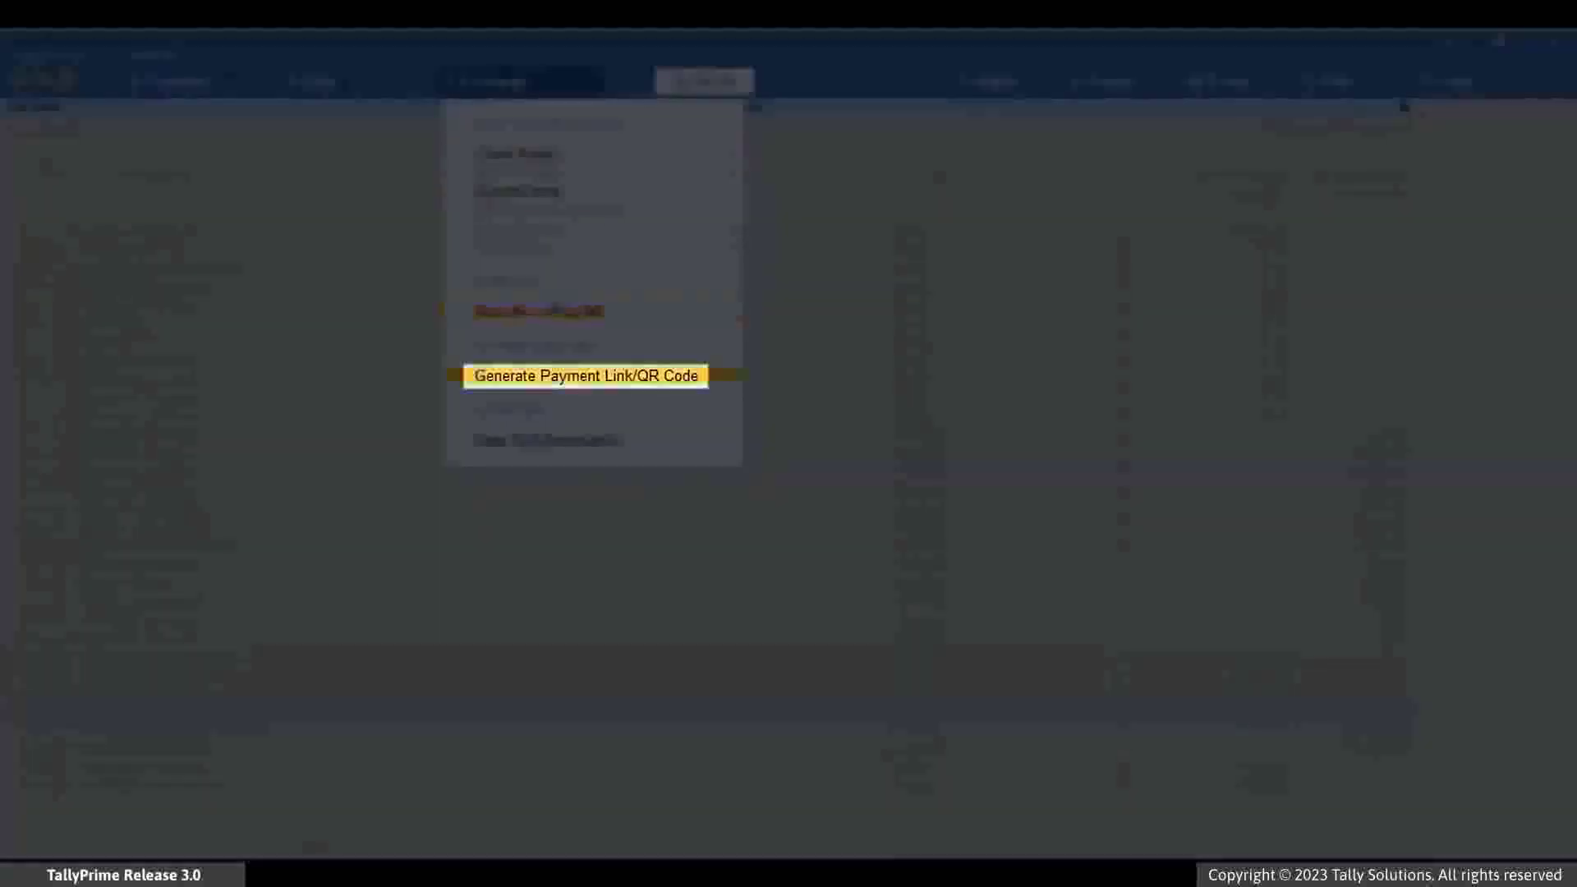
key(Return)
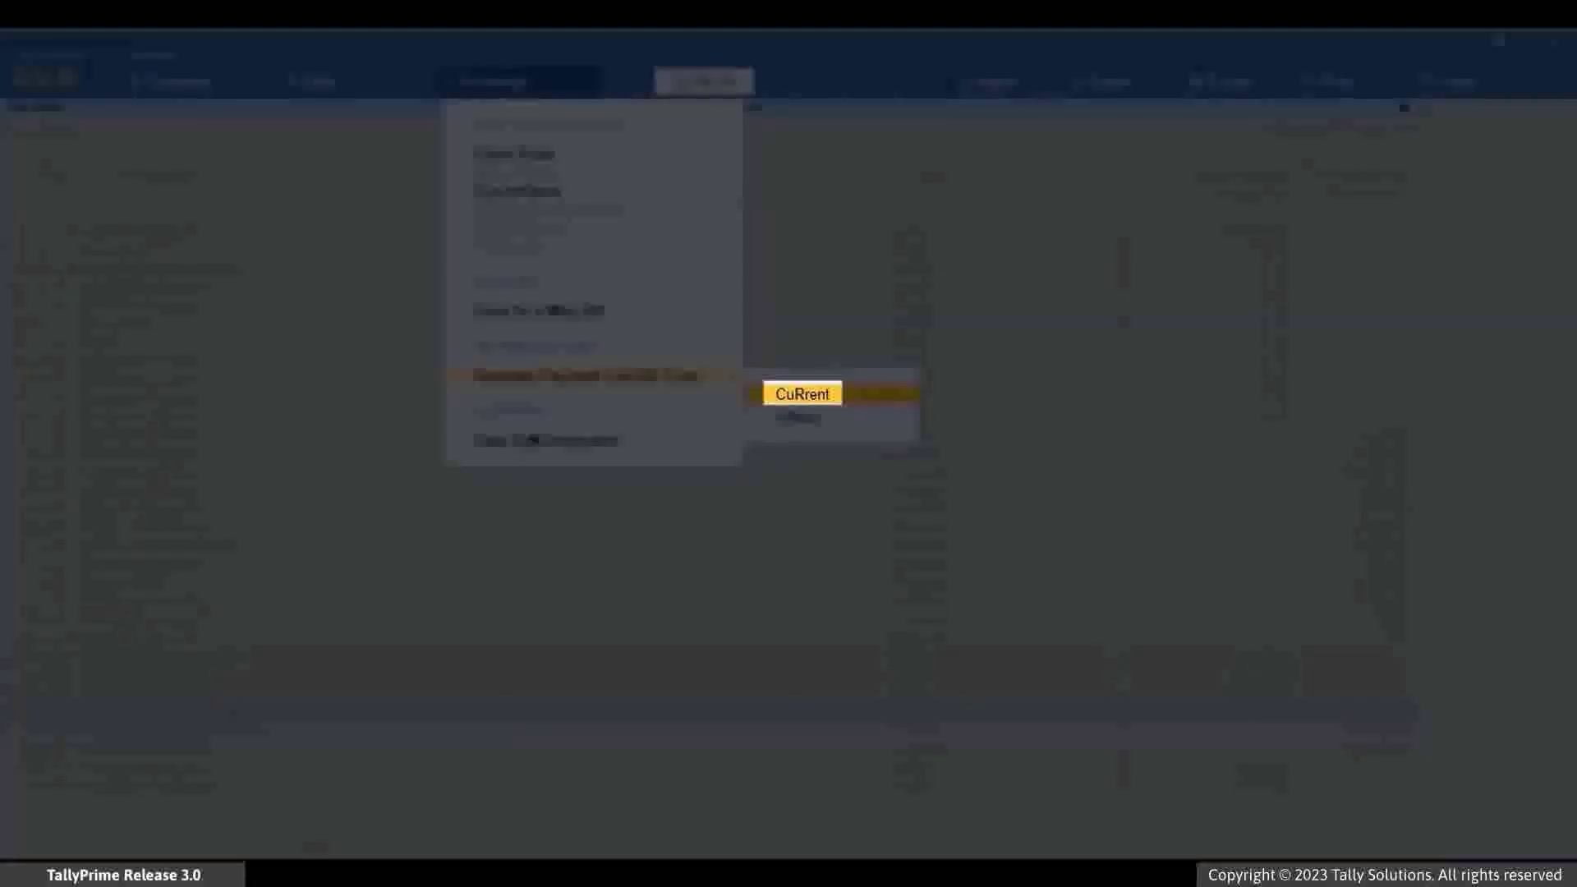
key(Return)
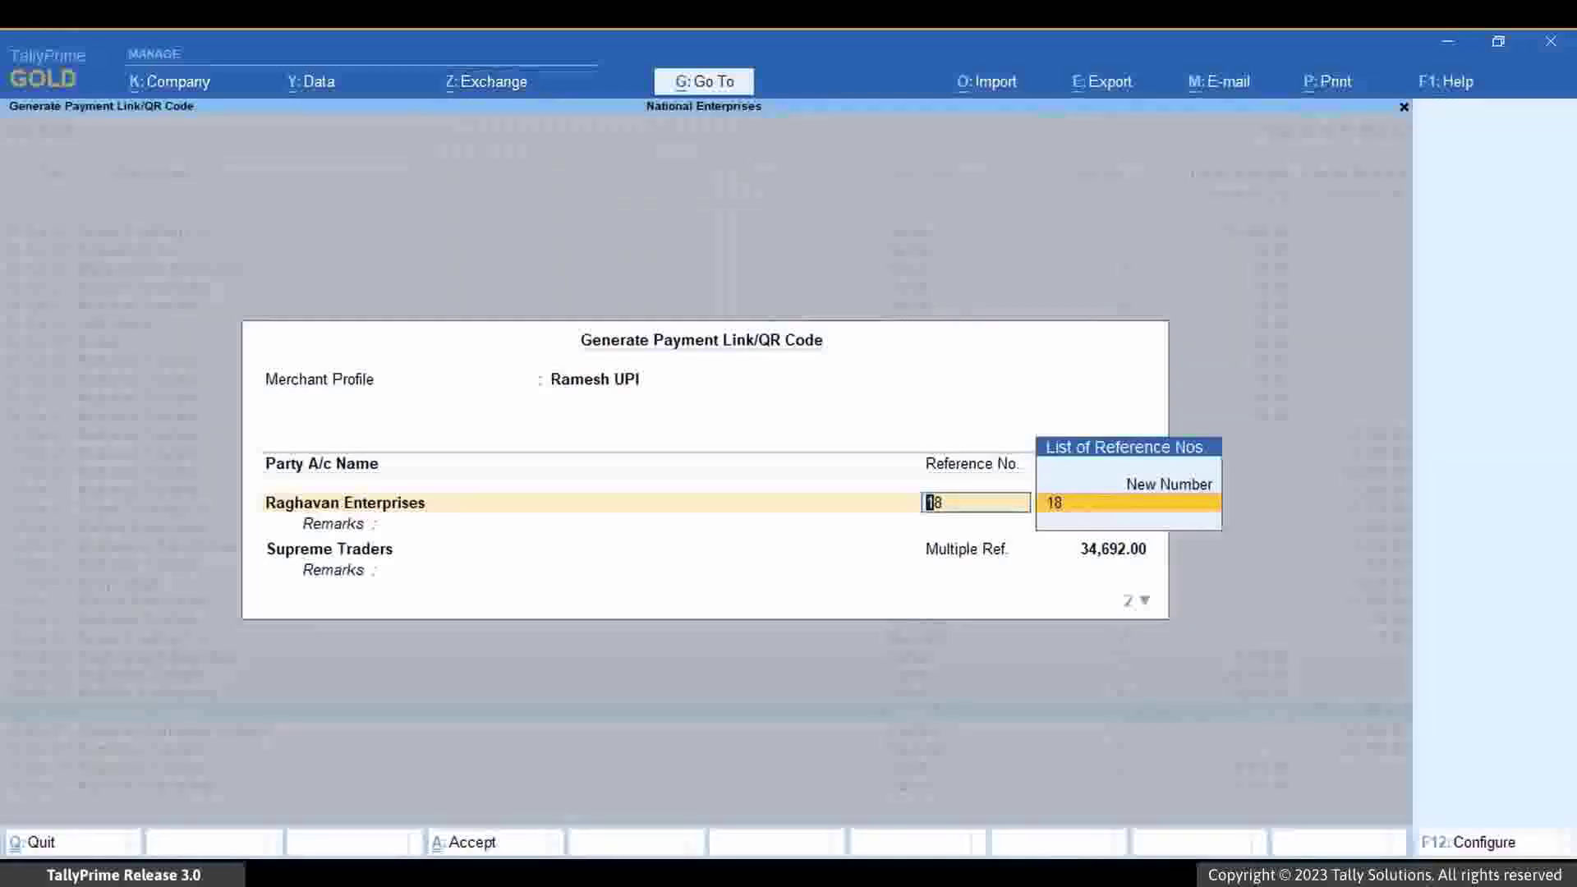
Step: Accept the listed party references, set the Naveen Enterprises amount to 10000 for reference 20, and save the QR codes in the selected vouchers
key(Return)
key(Return)
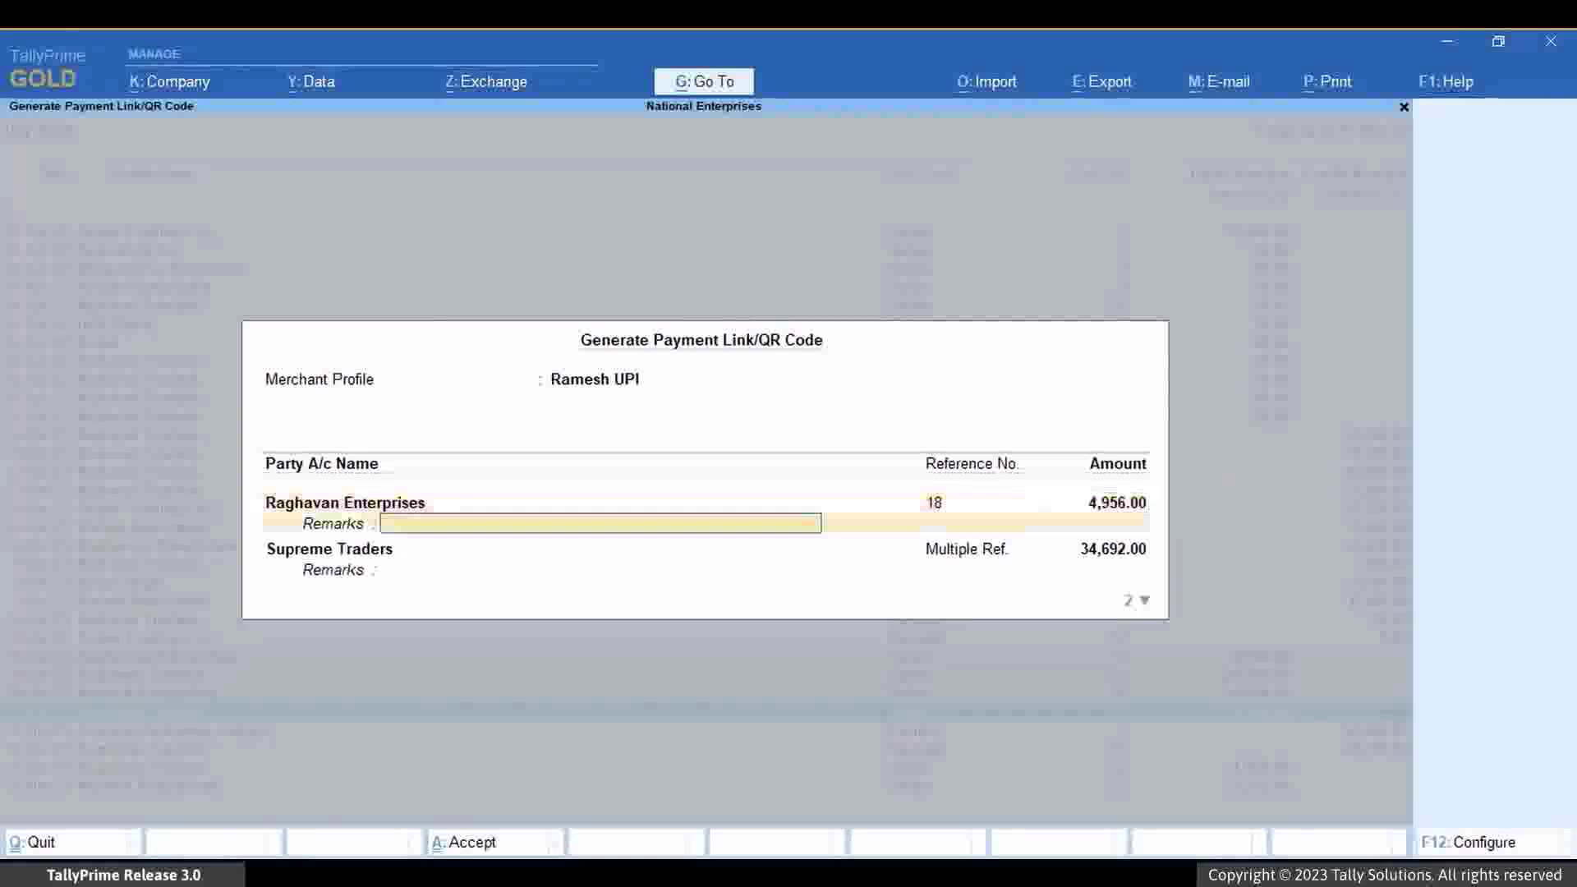
key(Return)
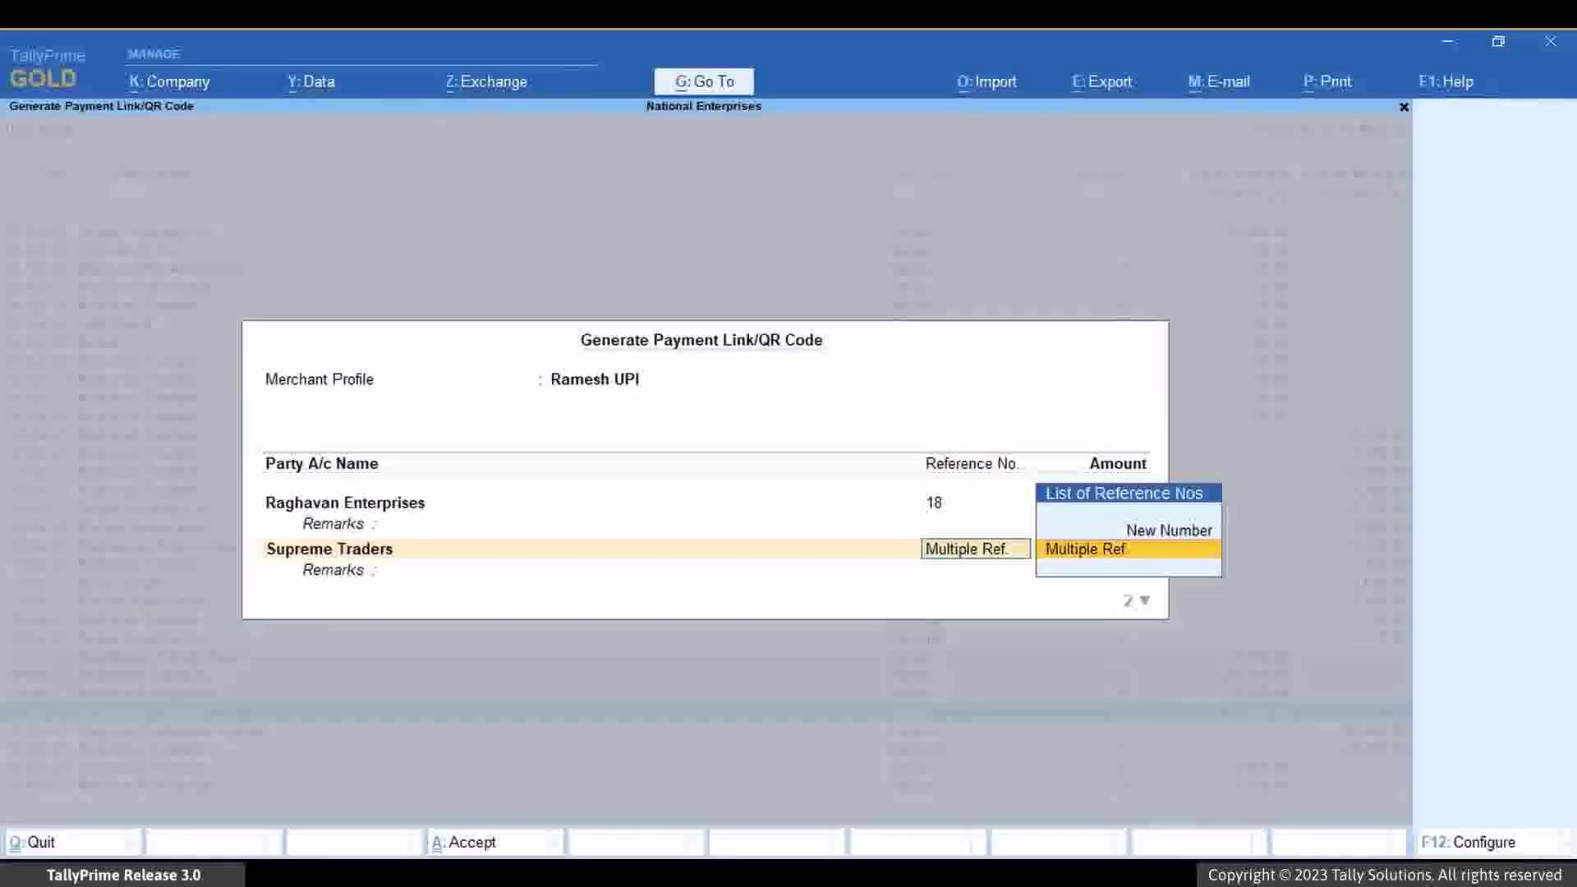
key(Return)
key(Return)
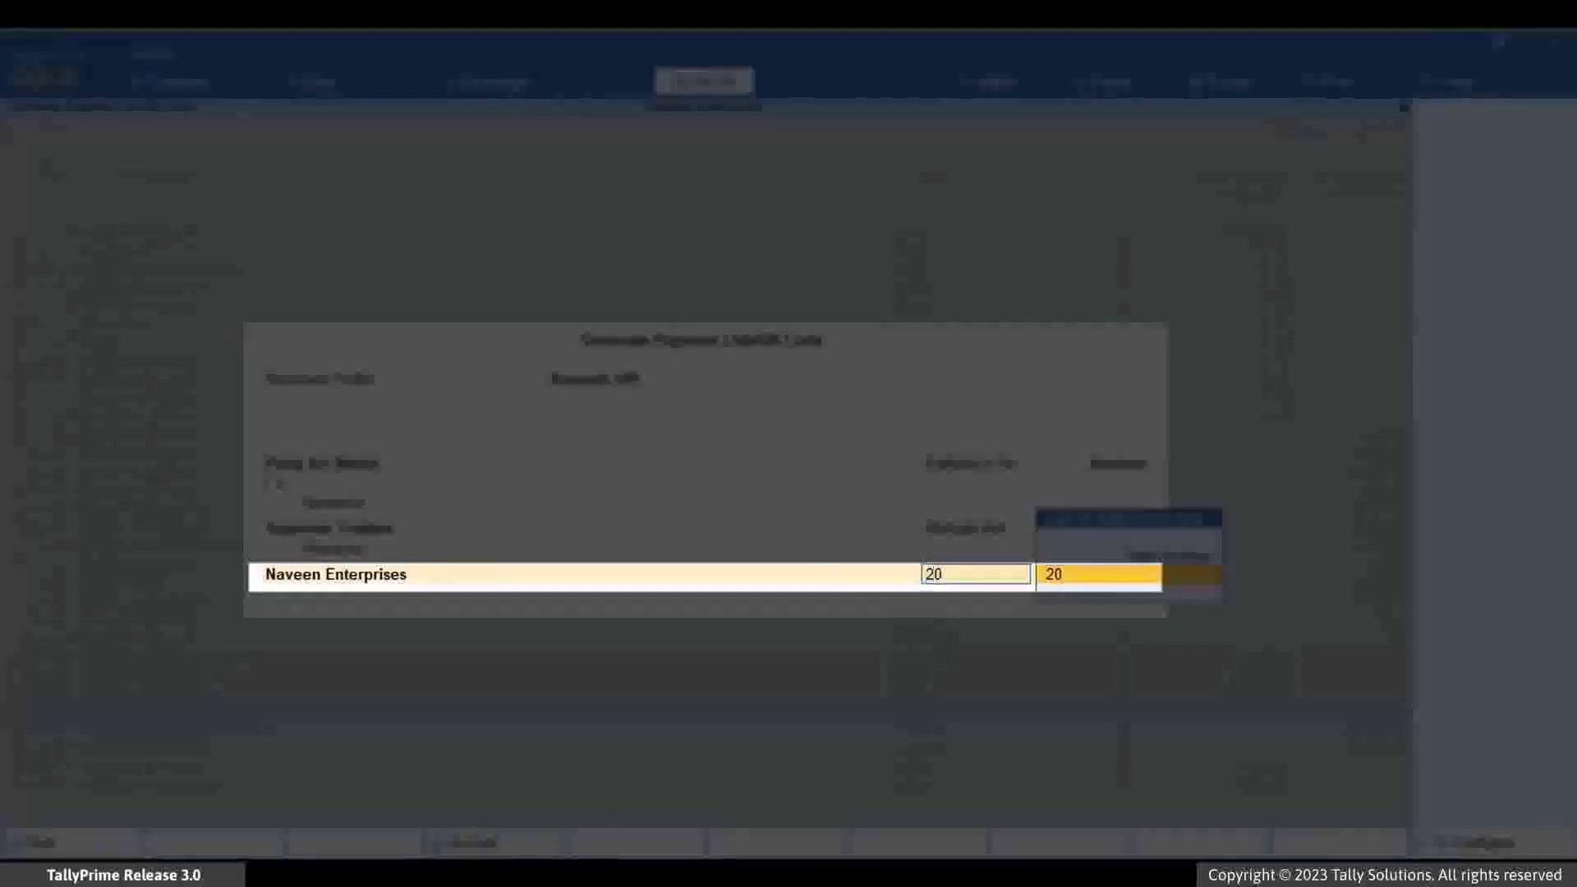
key(Return)
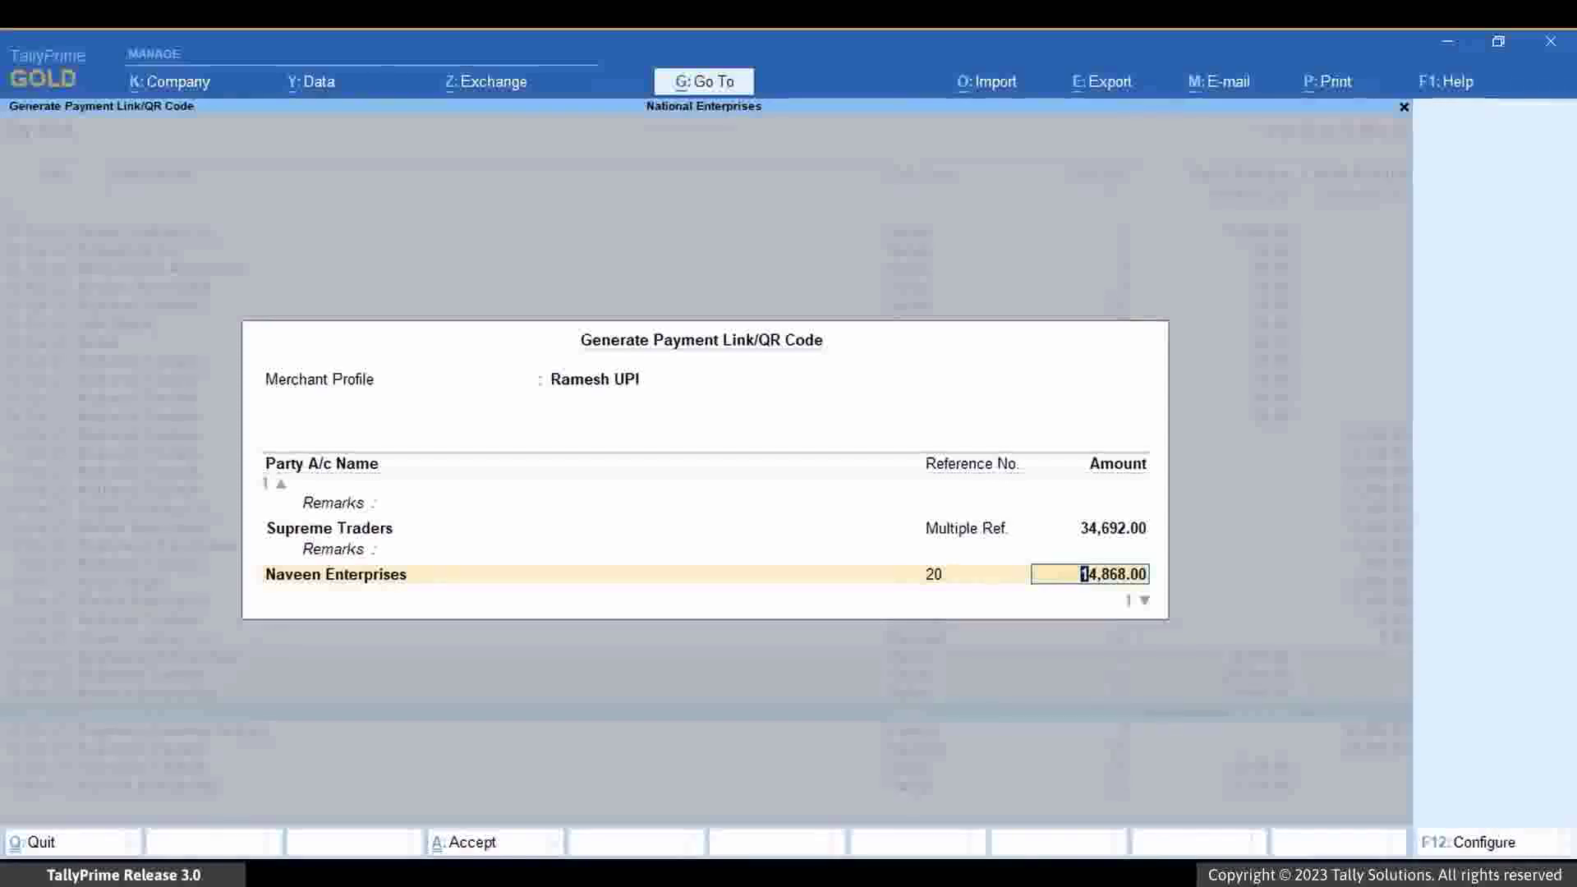
text(10000)
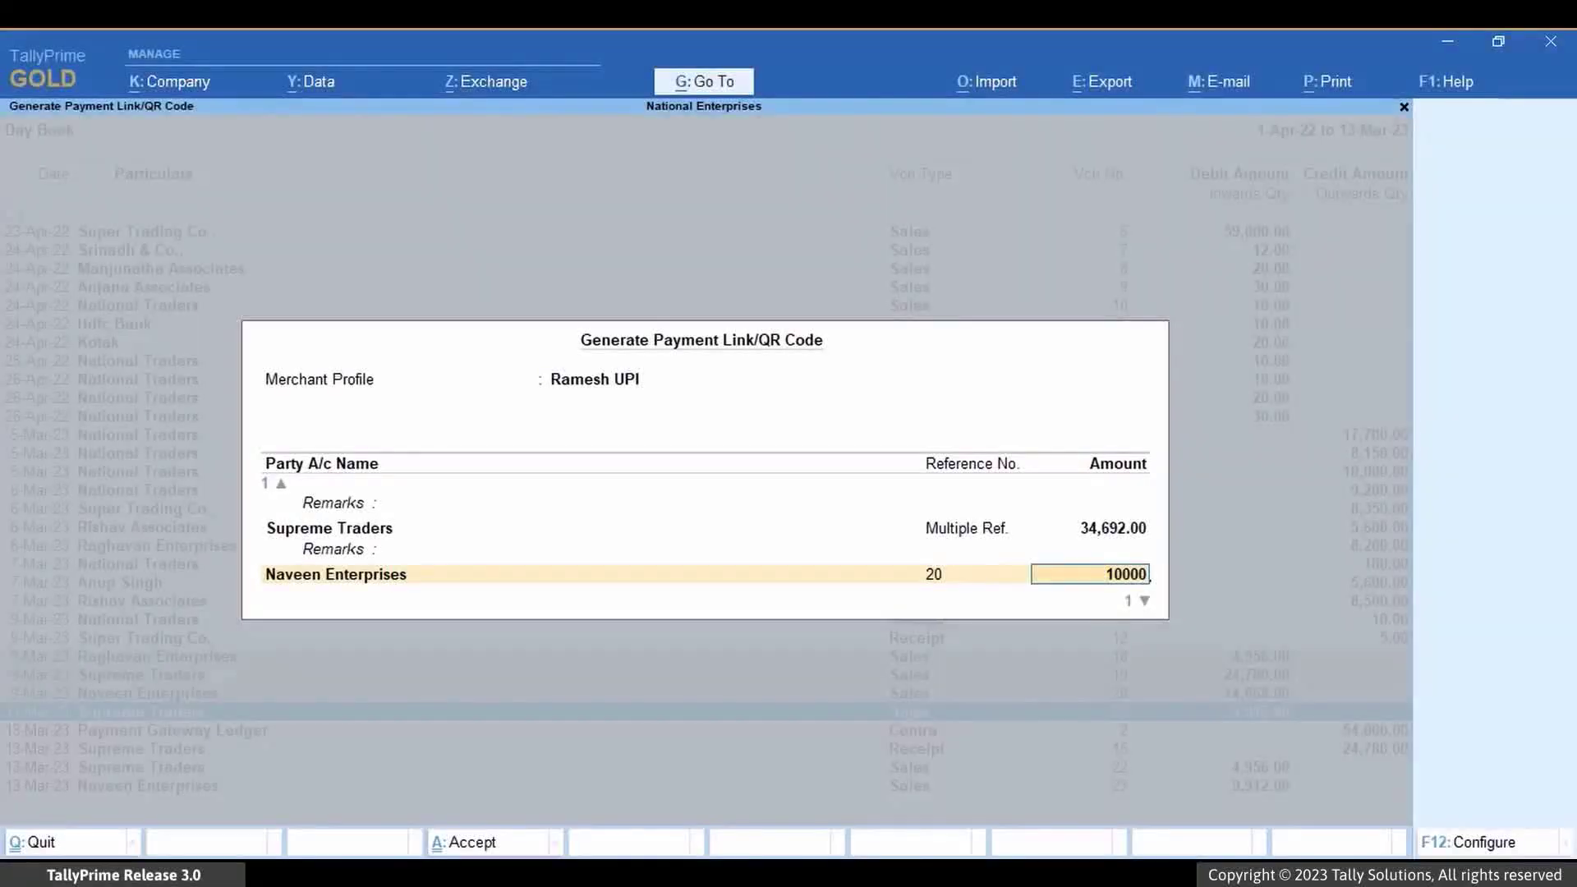
key(Return)
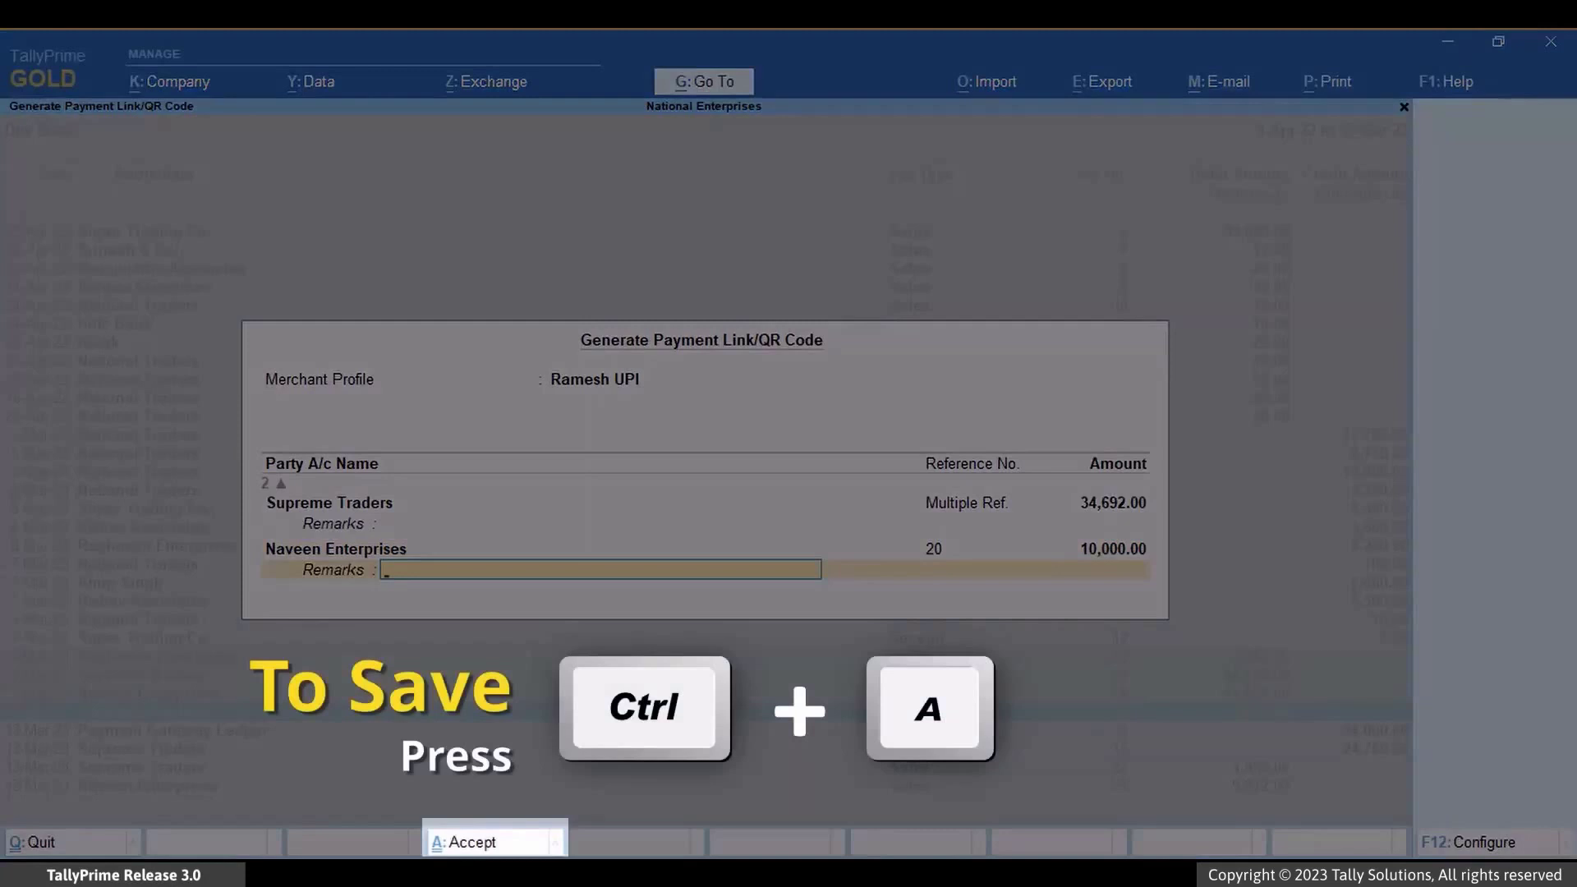
key(ctrl+a)
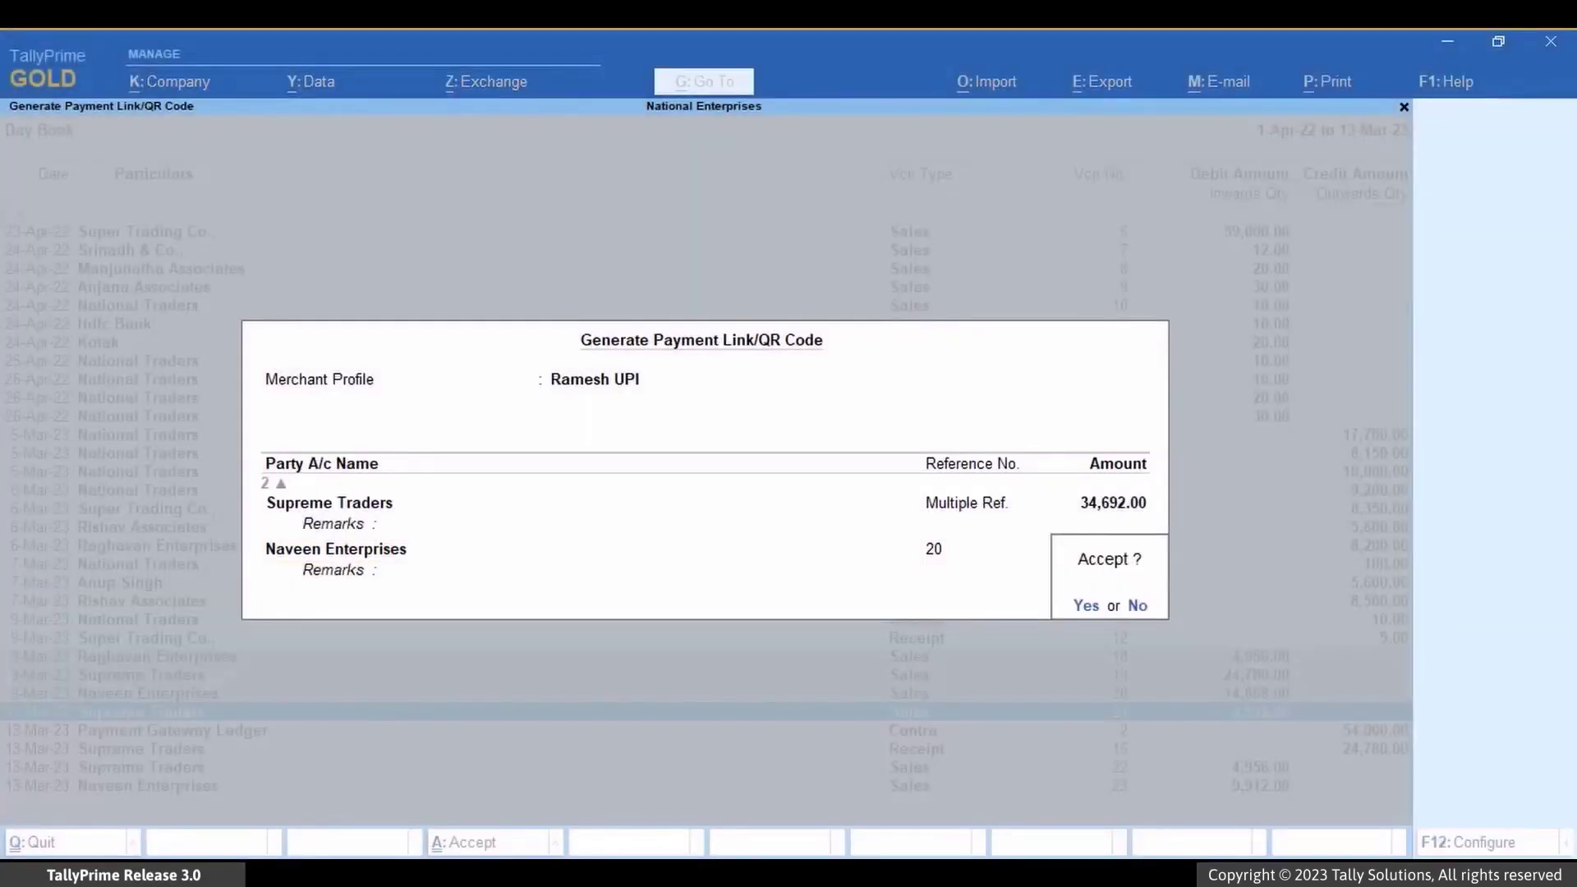
key(y)
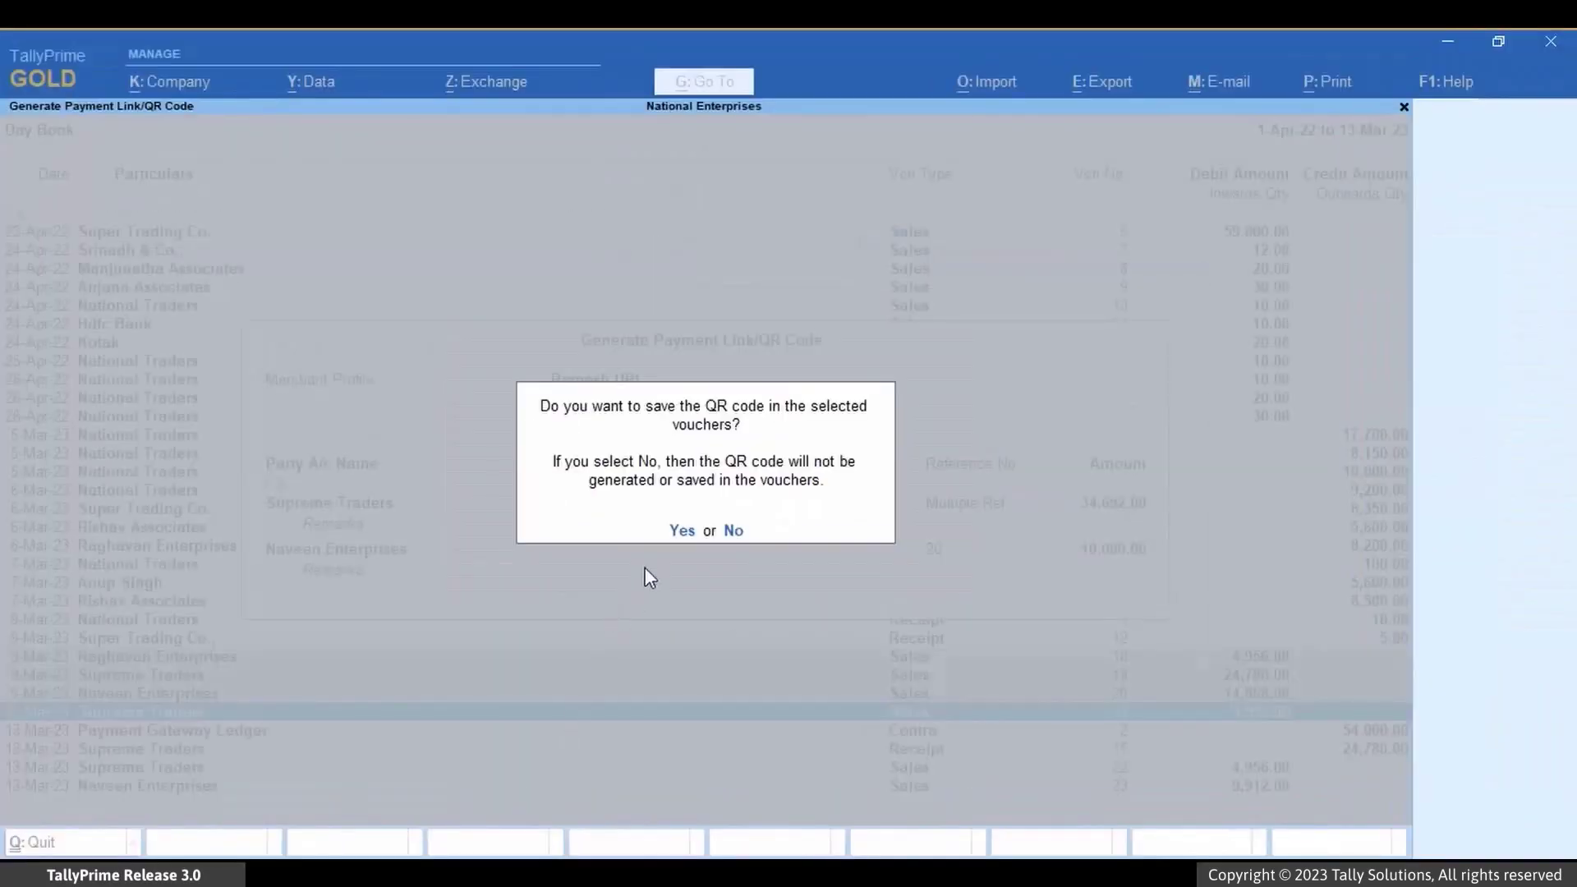
click(680, 534)
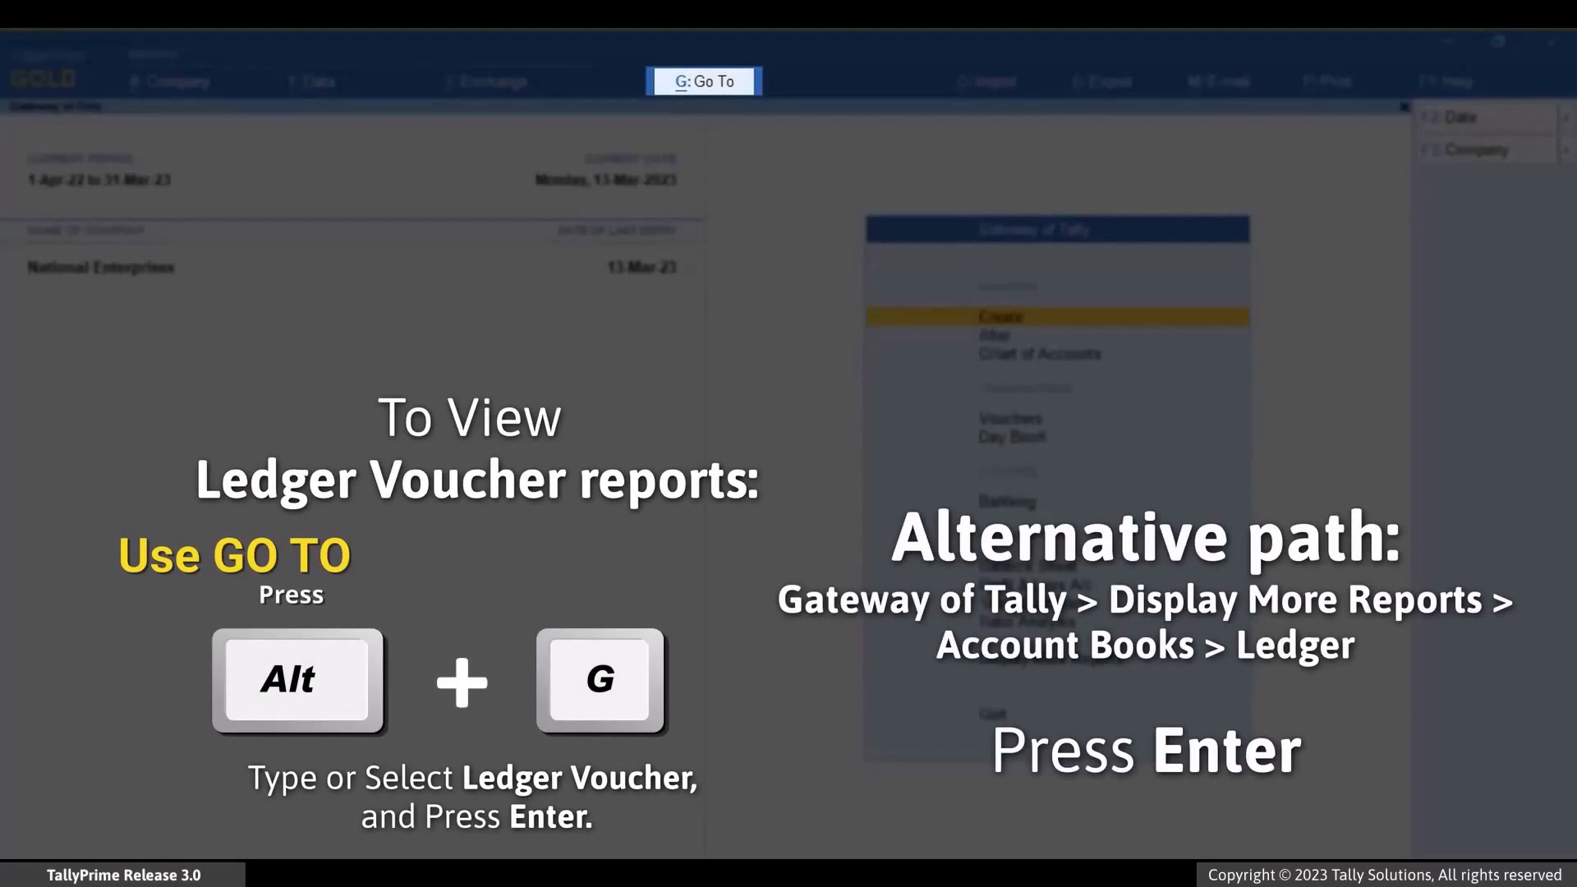
Step: Open the Ledger Vouchers report for Supreme Traders
key(alt+g)
text(Led)
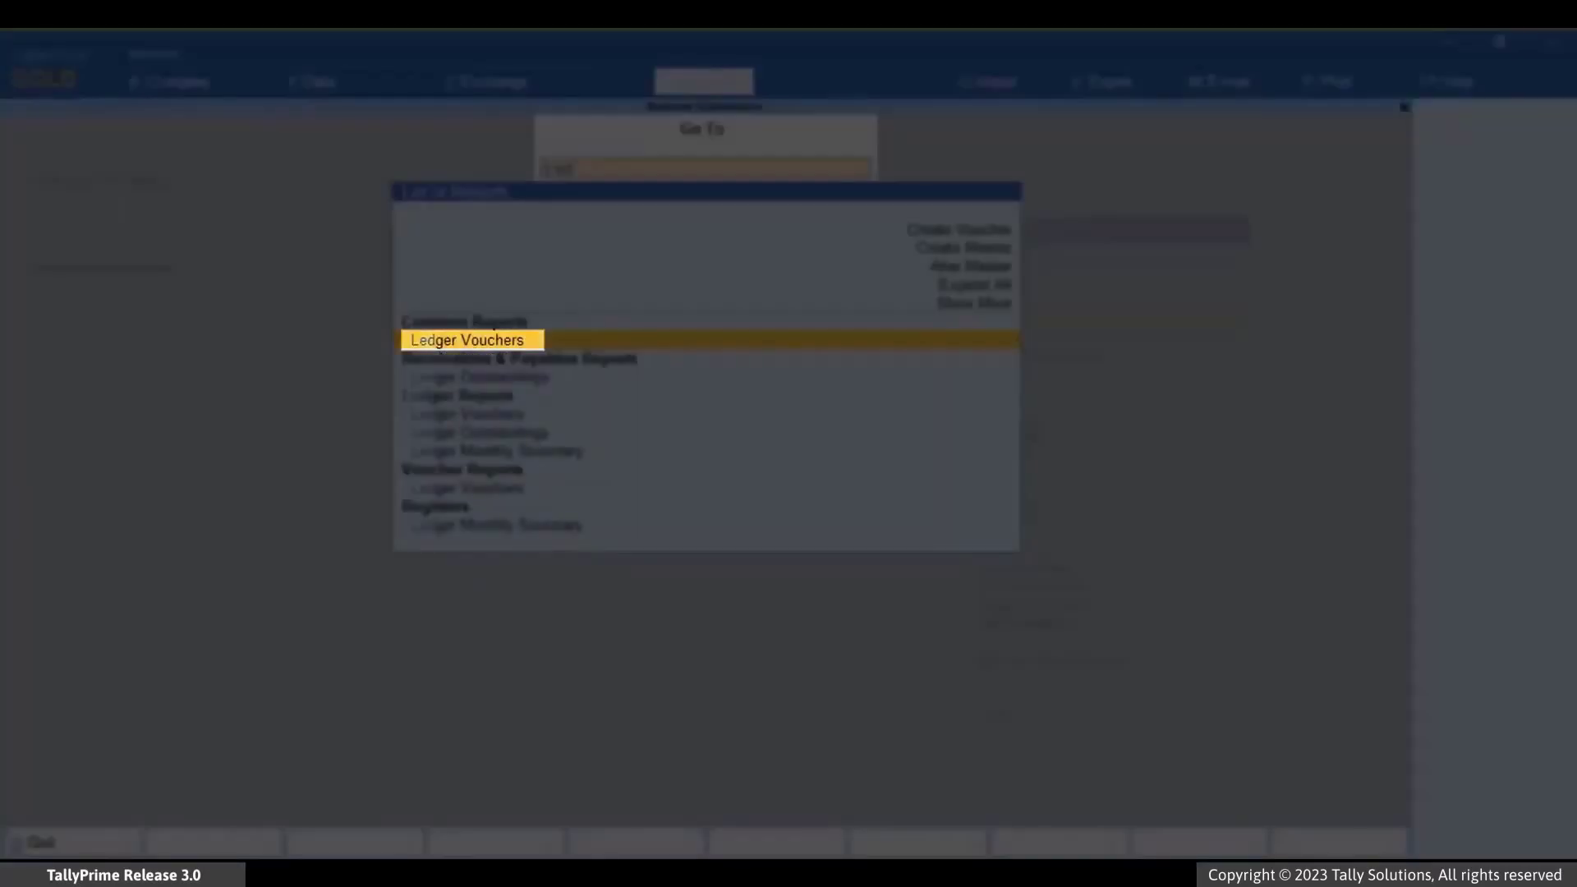
key(Return)
key(Down)
key(Down)
key(Down)
key(Down)
key(Down)
key(Down)
key(Down)
key(Down)
key(Down)
key(Down)
key(Down)
key(Down)
key(Down)
key(Down)
key(Down)
key(Down)
key(Down)
key(Down)
key(Down)
key(Down)
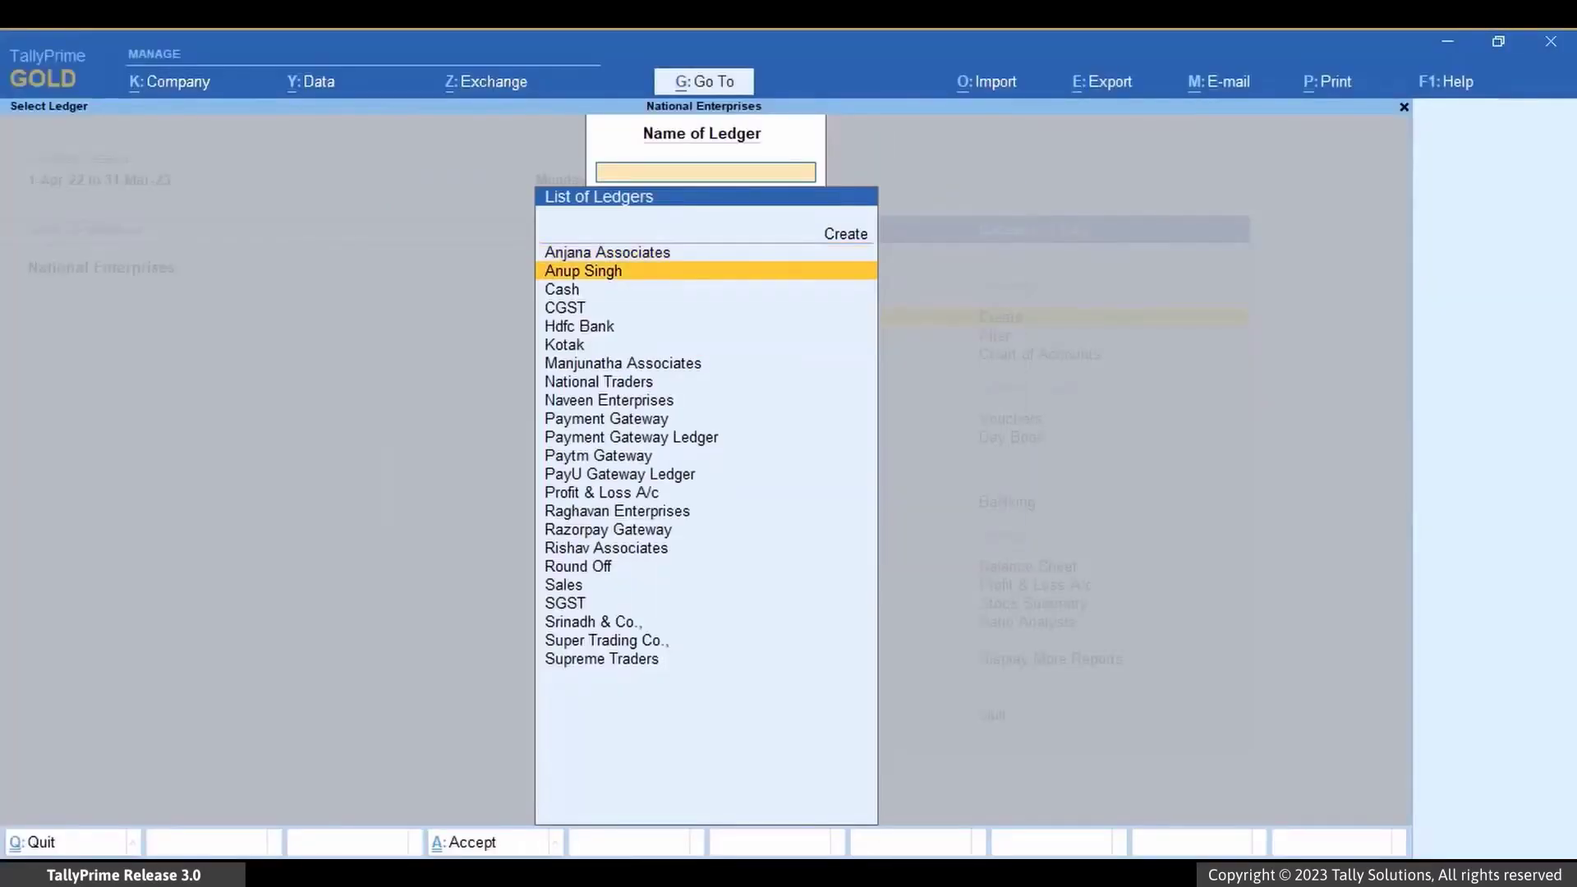
key(Down)
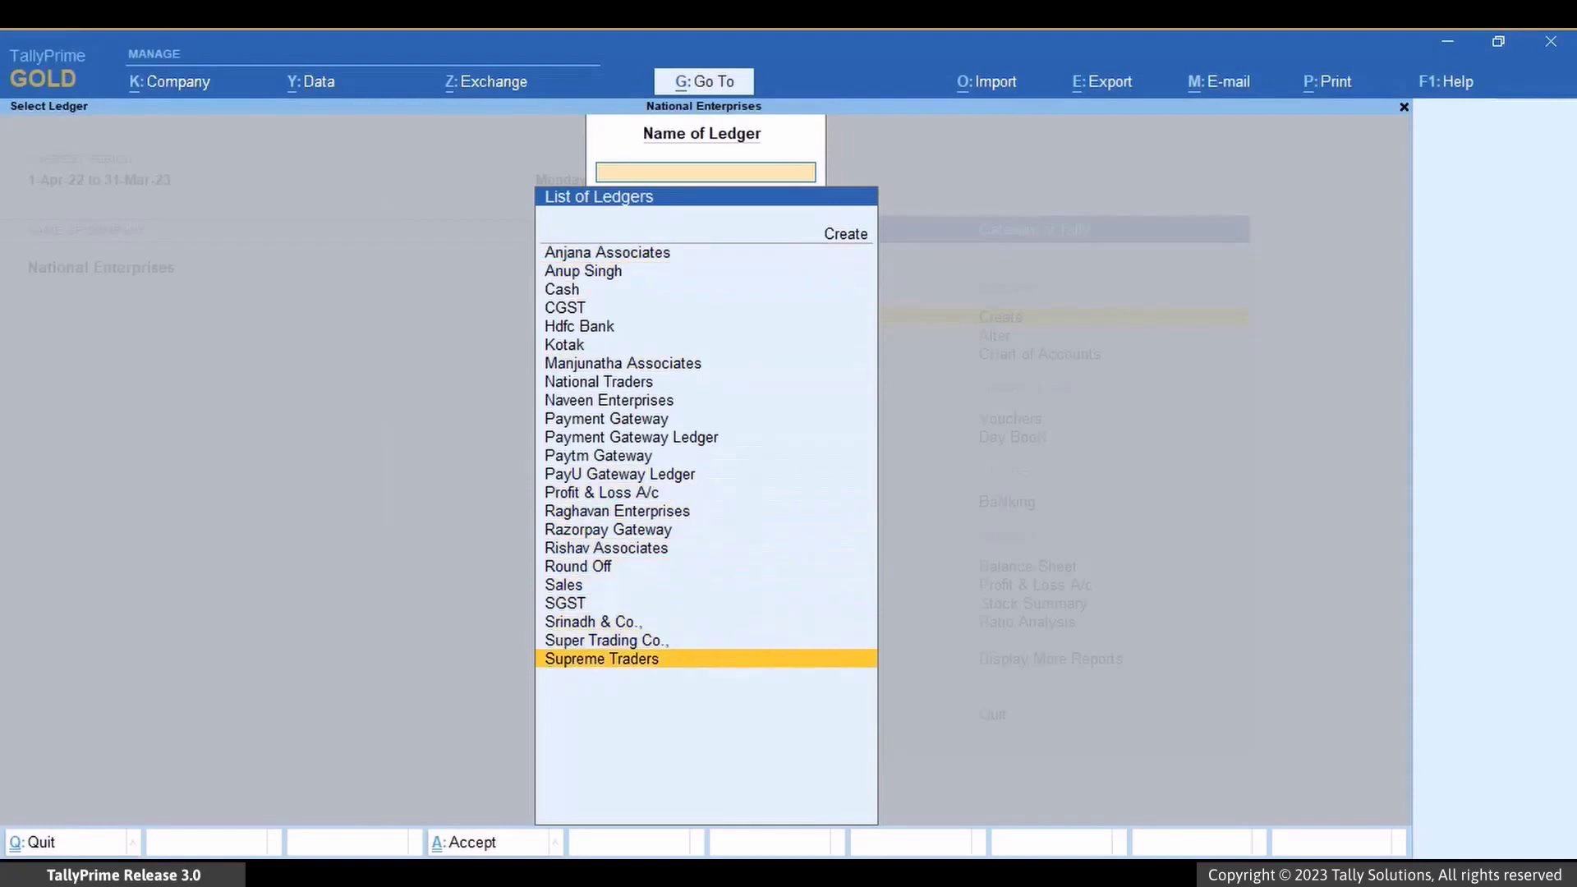
key(Return)
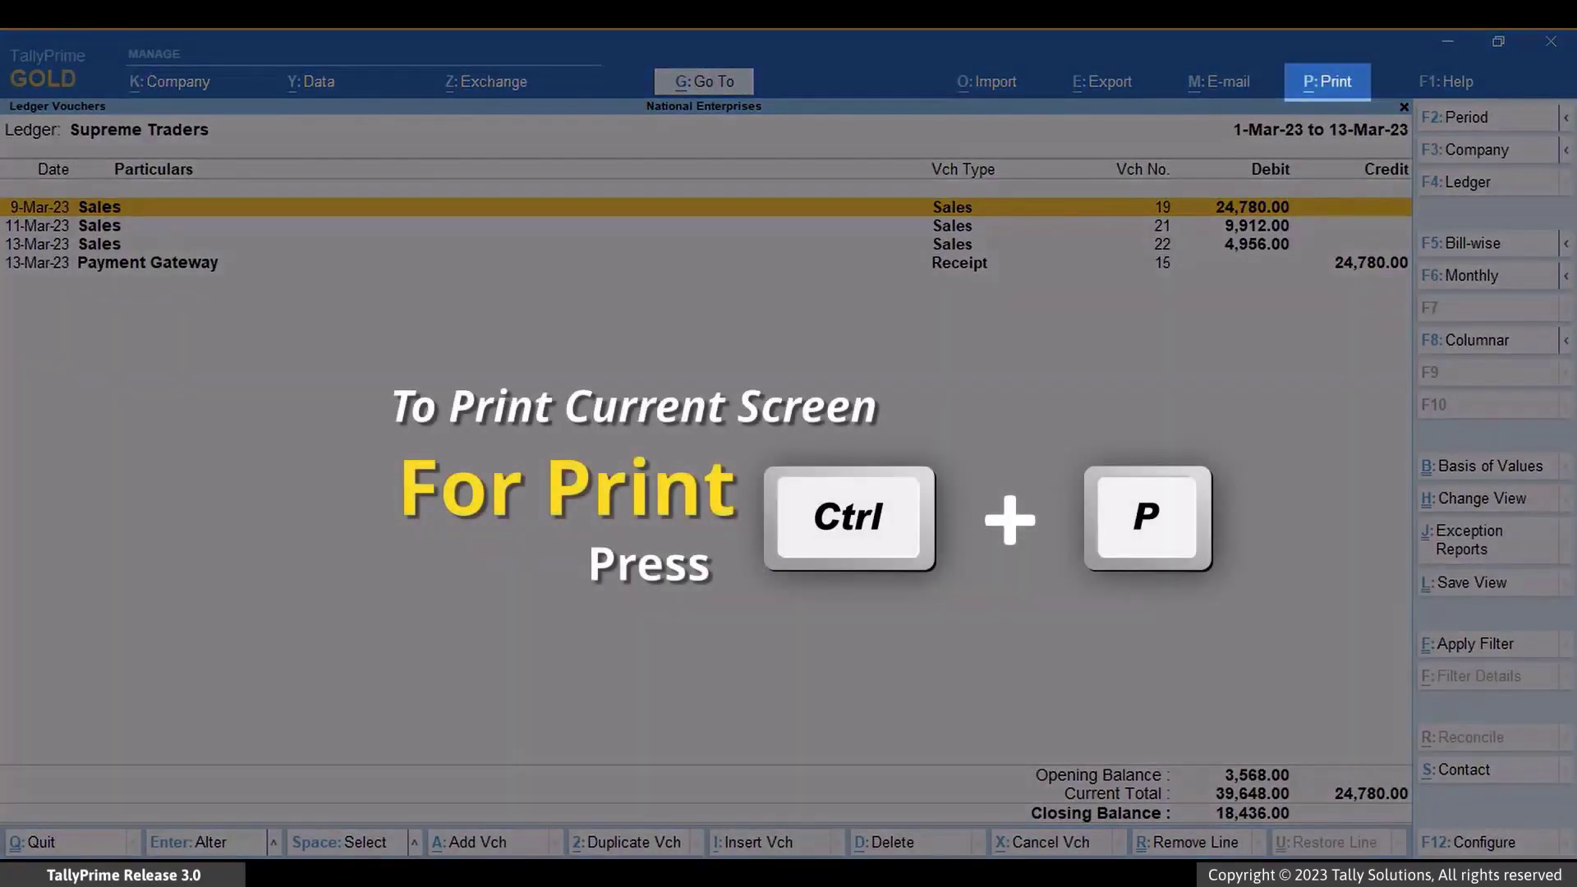
Step: Configure the ledger report's printout to use QR Code as the method of payment request
key(ctrl+p)
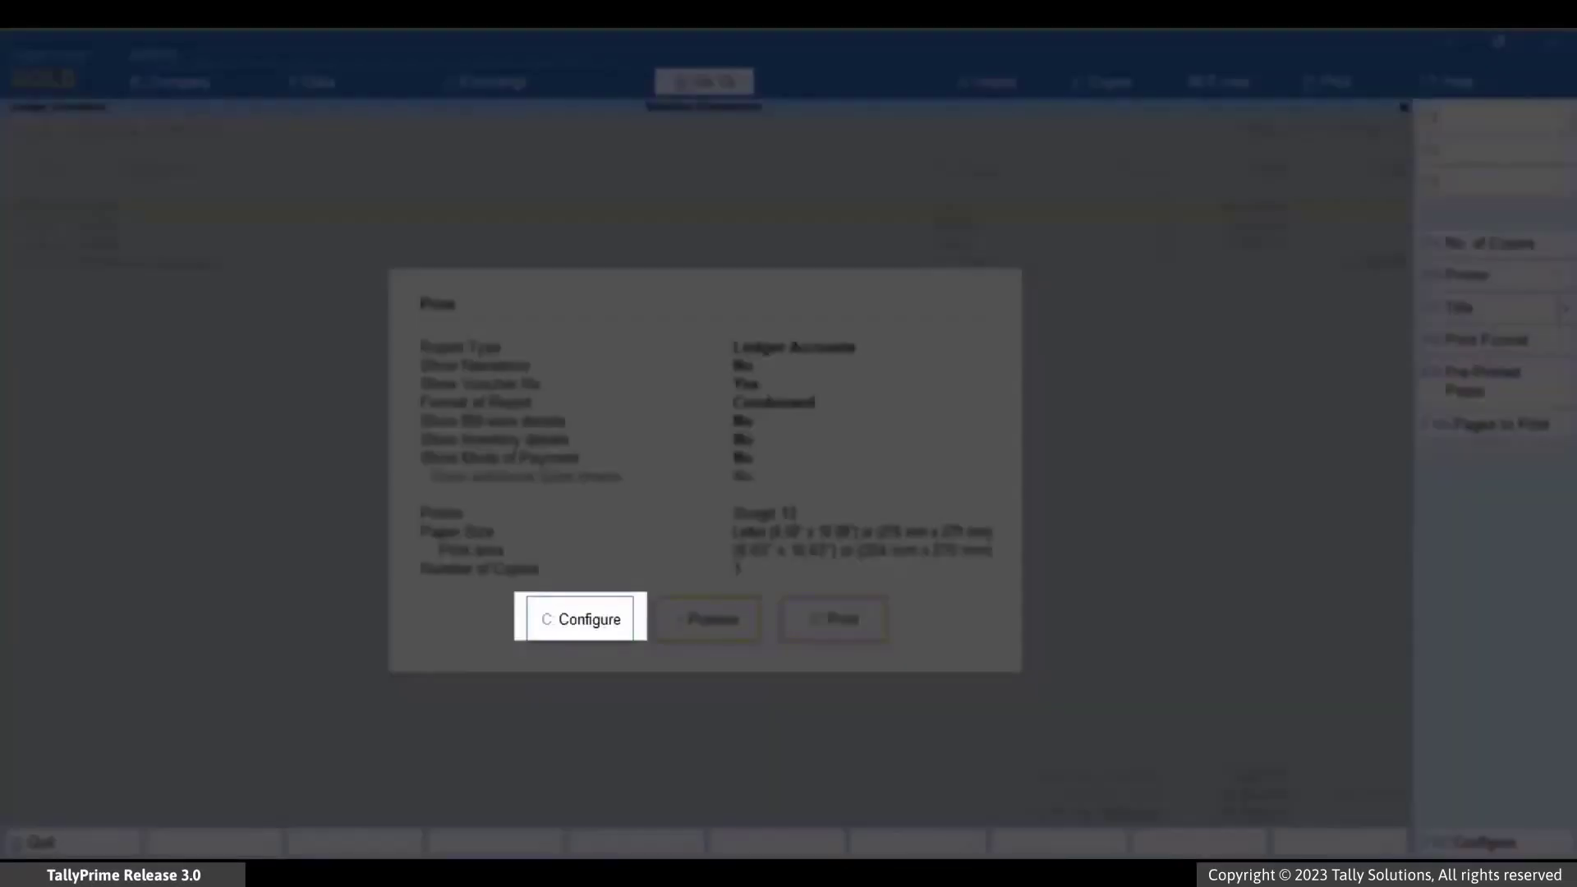
key(c)
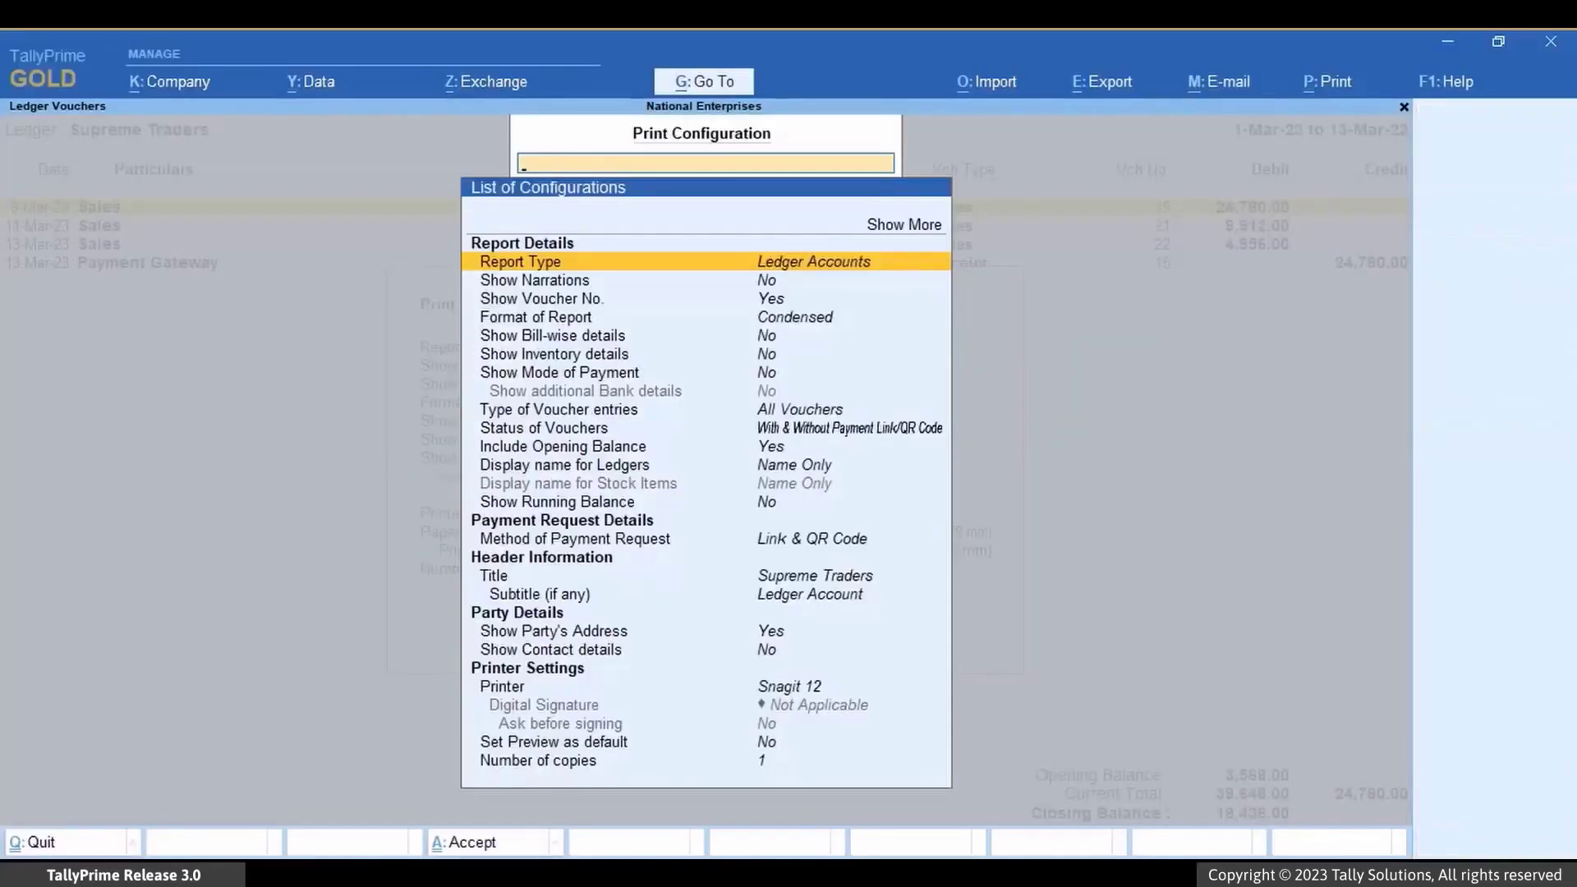
key(Down)
key(Down)
key(Down)
key(Down)
key(Down)
key(Down)
key(Down)
key(Down)
key(Down)
key(Down)
key(Down)
key(Down)
key(Down)
key(Down)
key(Return)
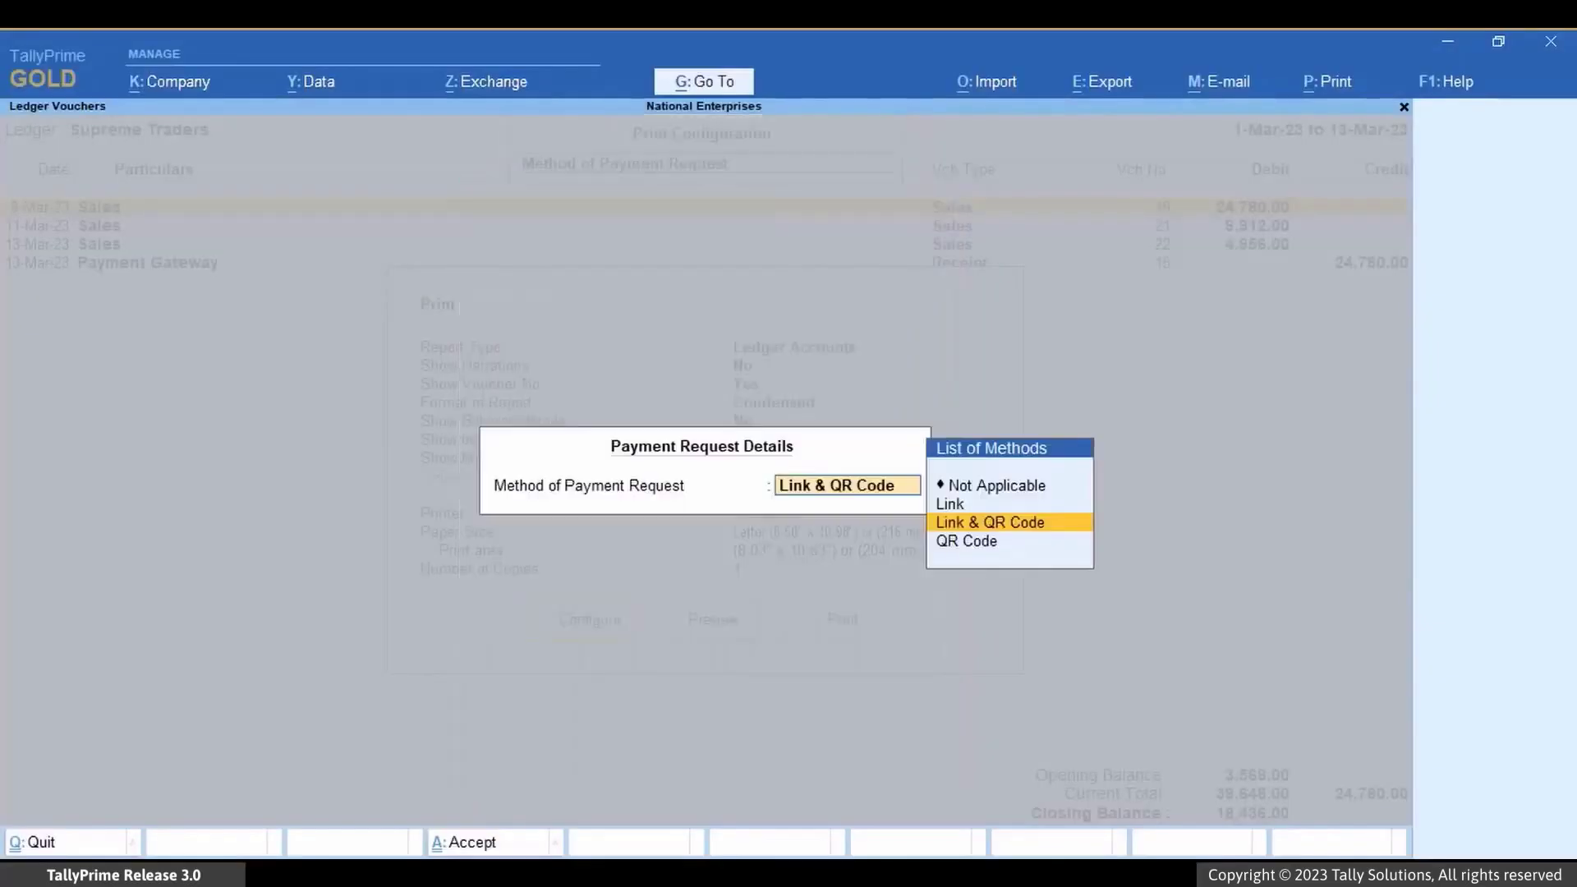
key(Down)
key(Return)
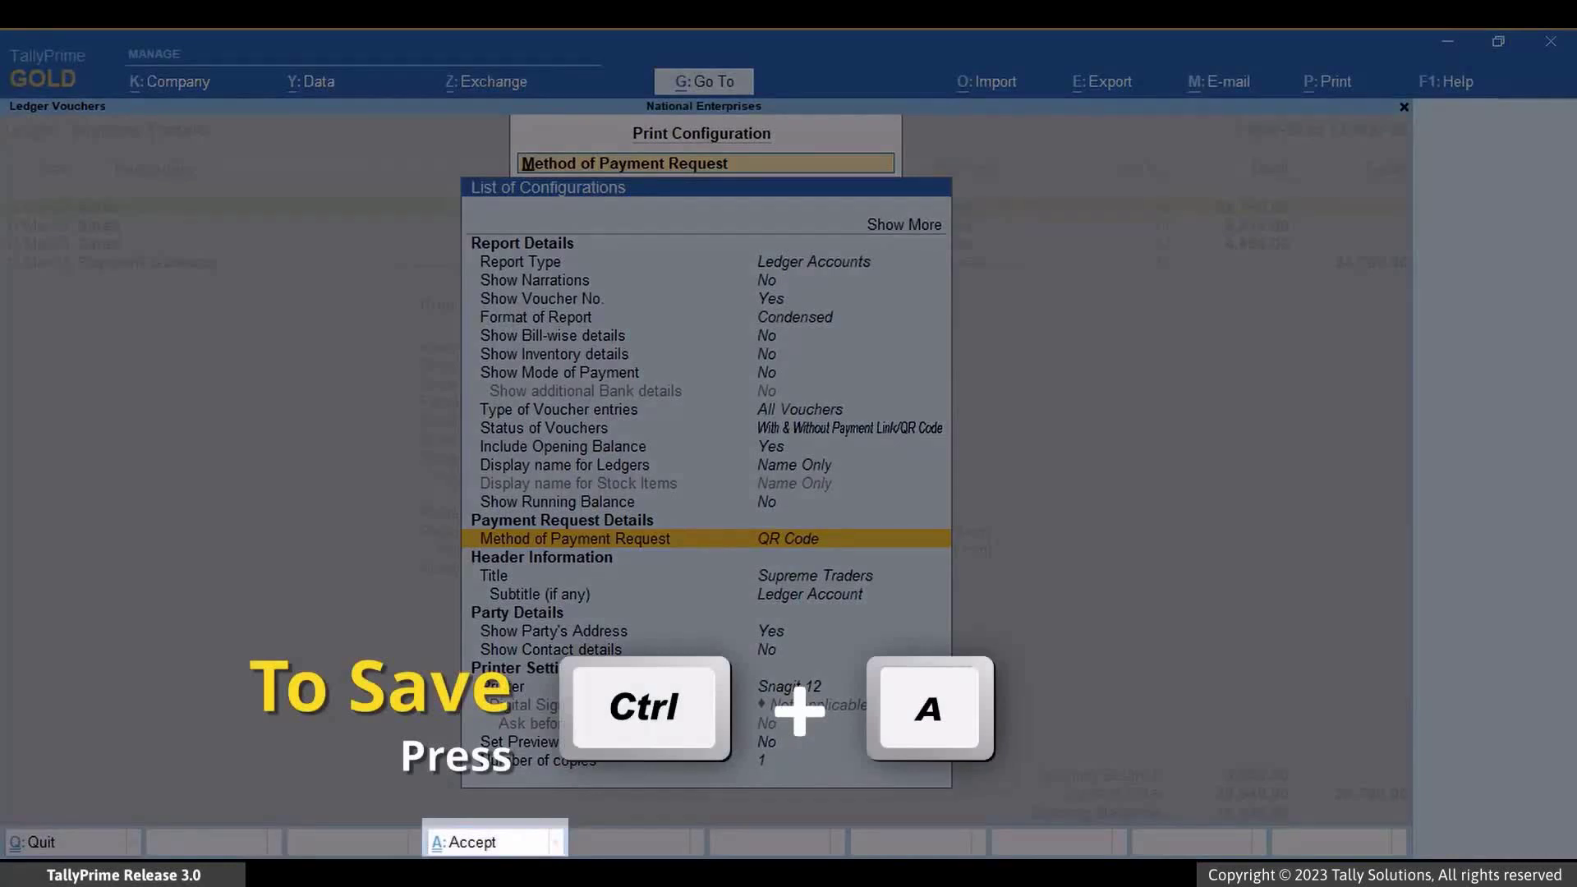
key(ctrl+a)
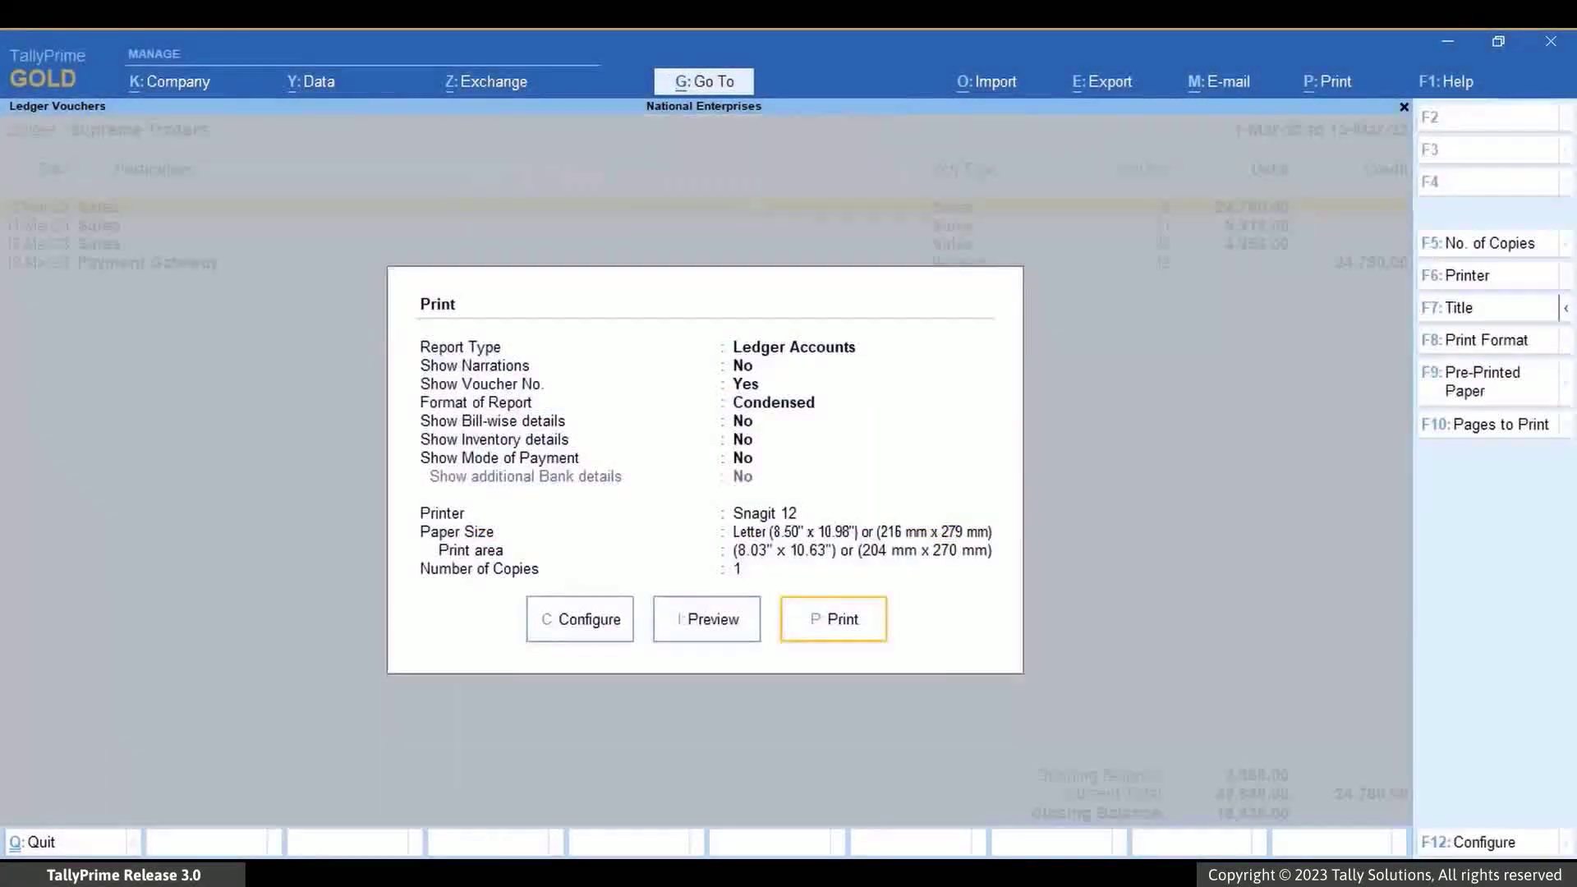
Step: Preview the Supreme Traders ledger print and choose Specific Bills with references 21 and 22 for the payment QR code
key(i)
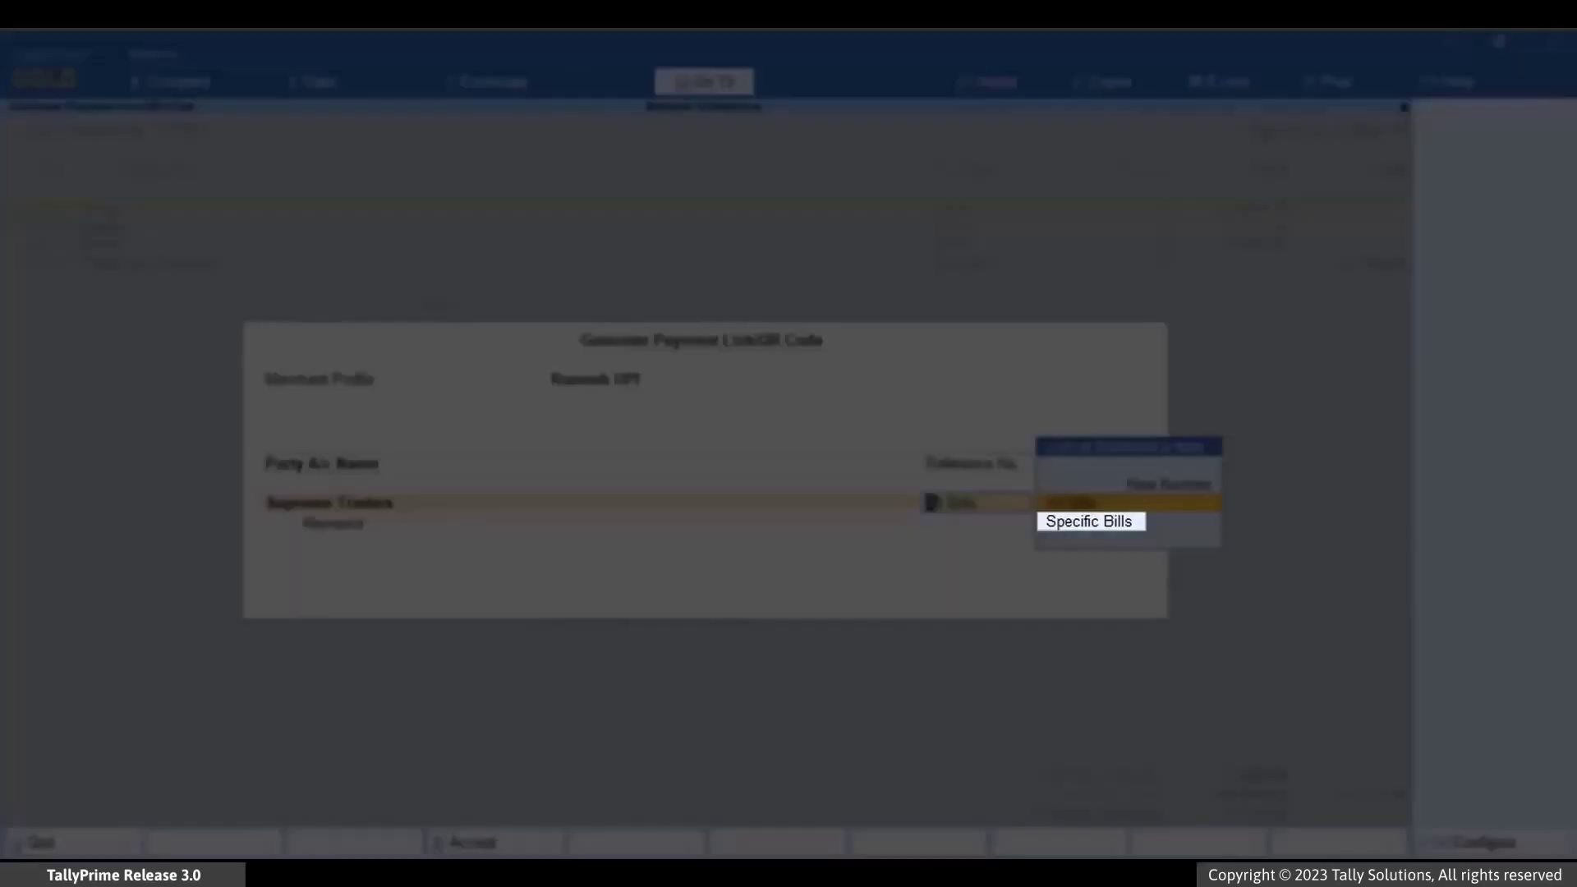
key(Down)
key(Return)
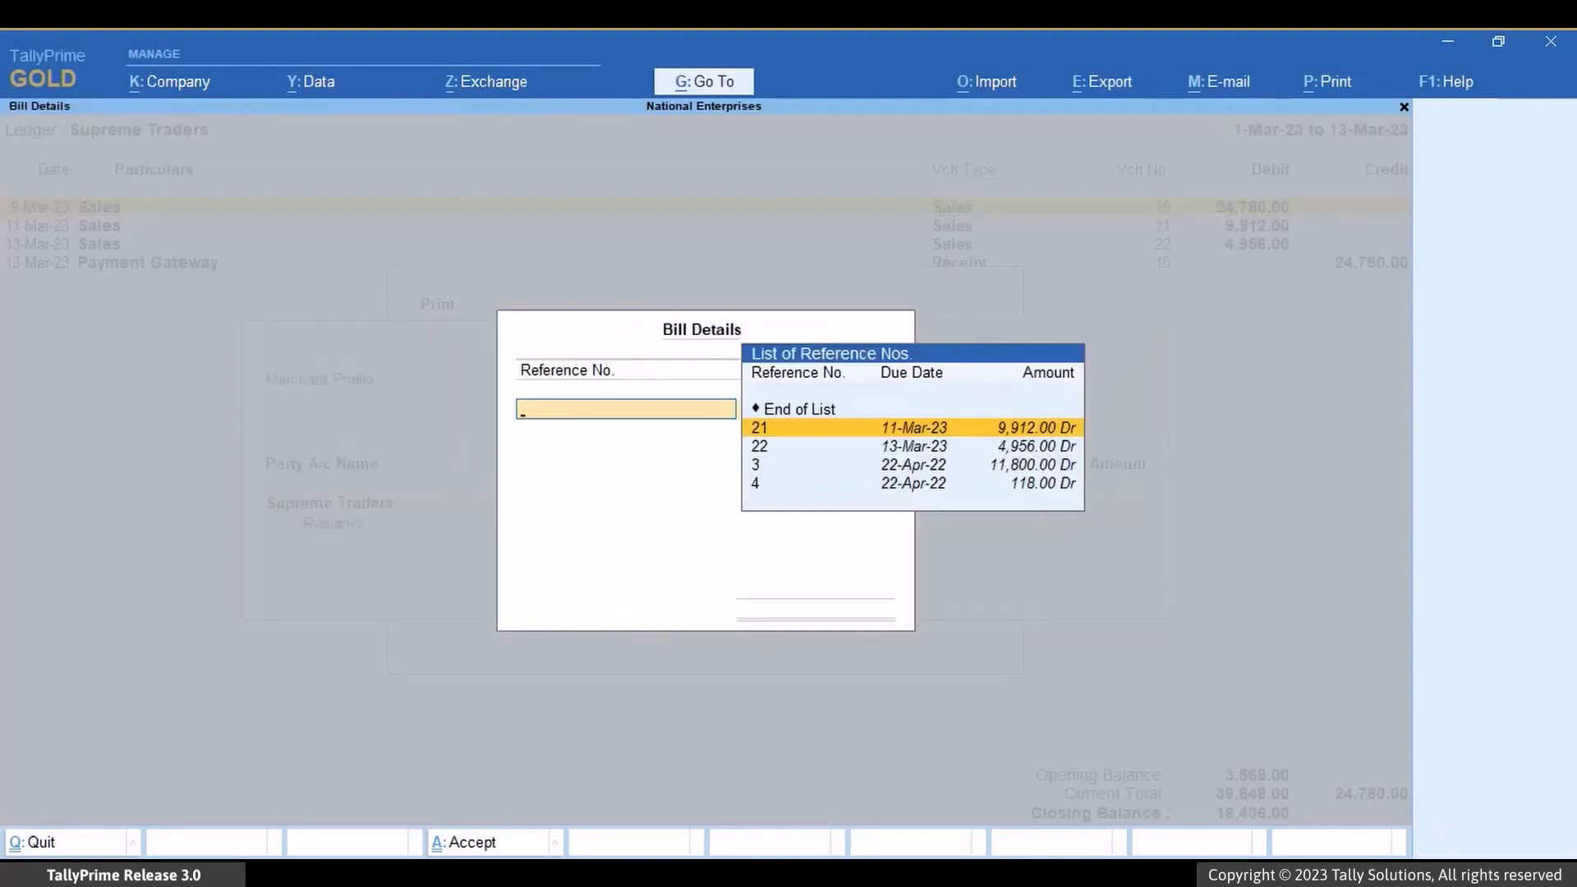
key(Return)
key(Return)
key(Return)
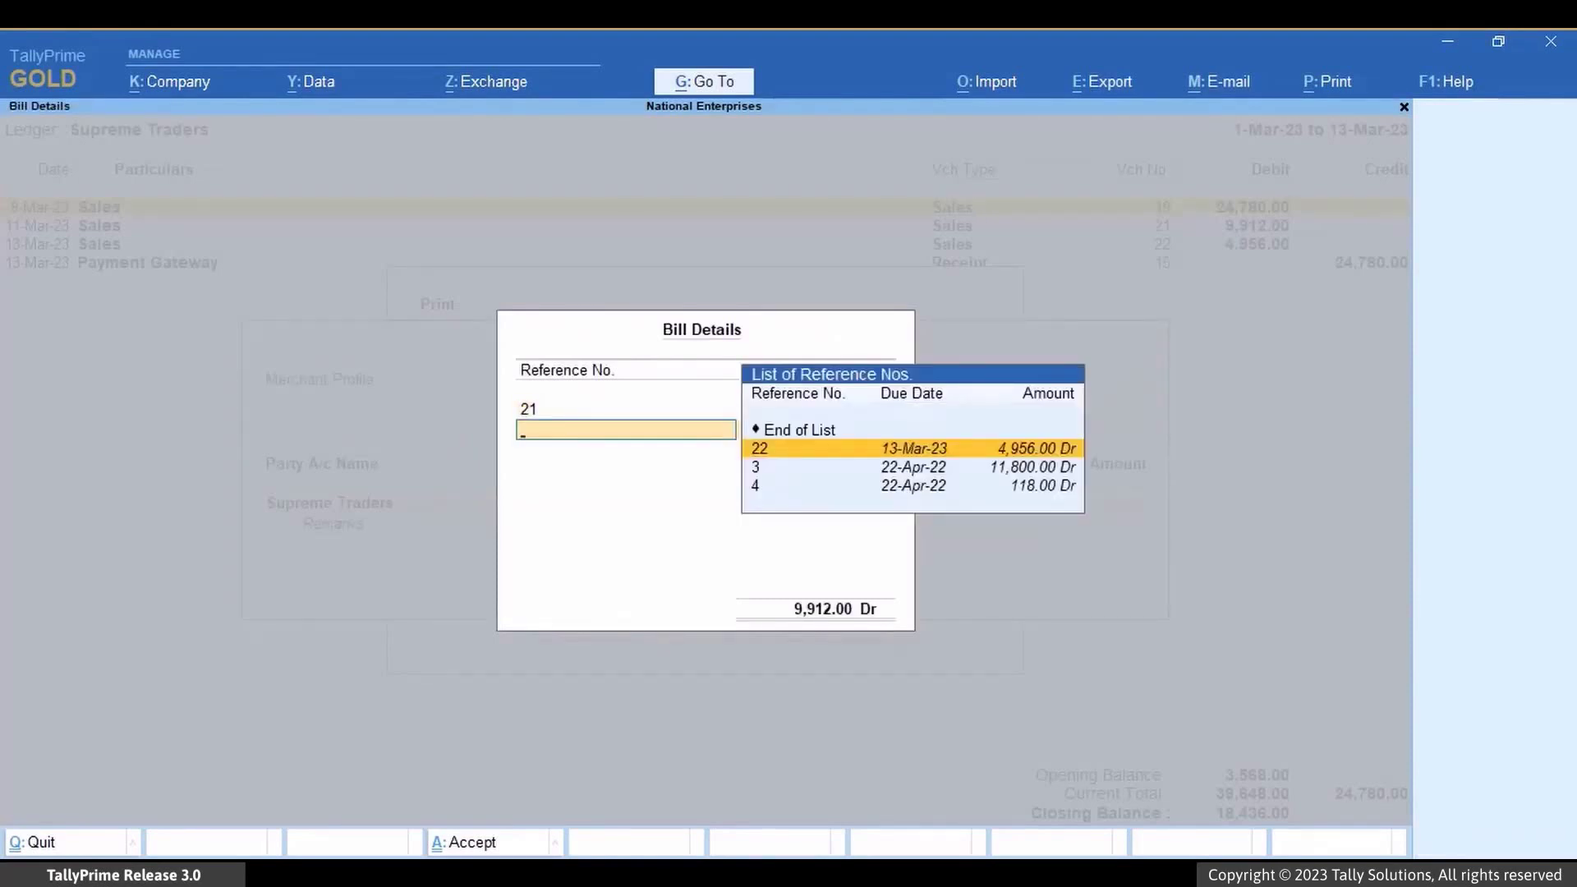
key(Return)
key(Return)
key(Return)
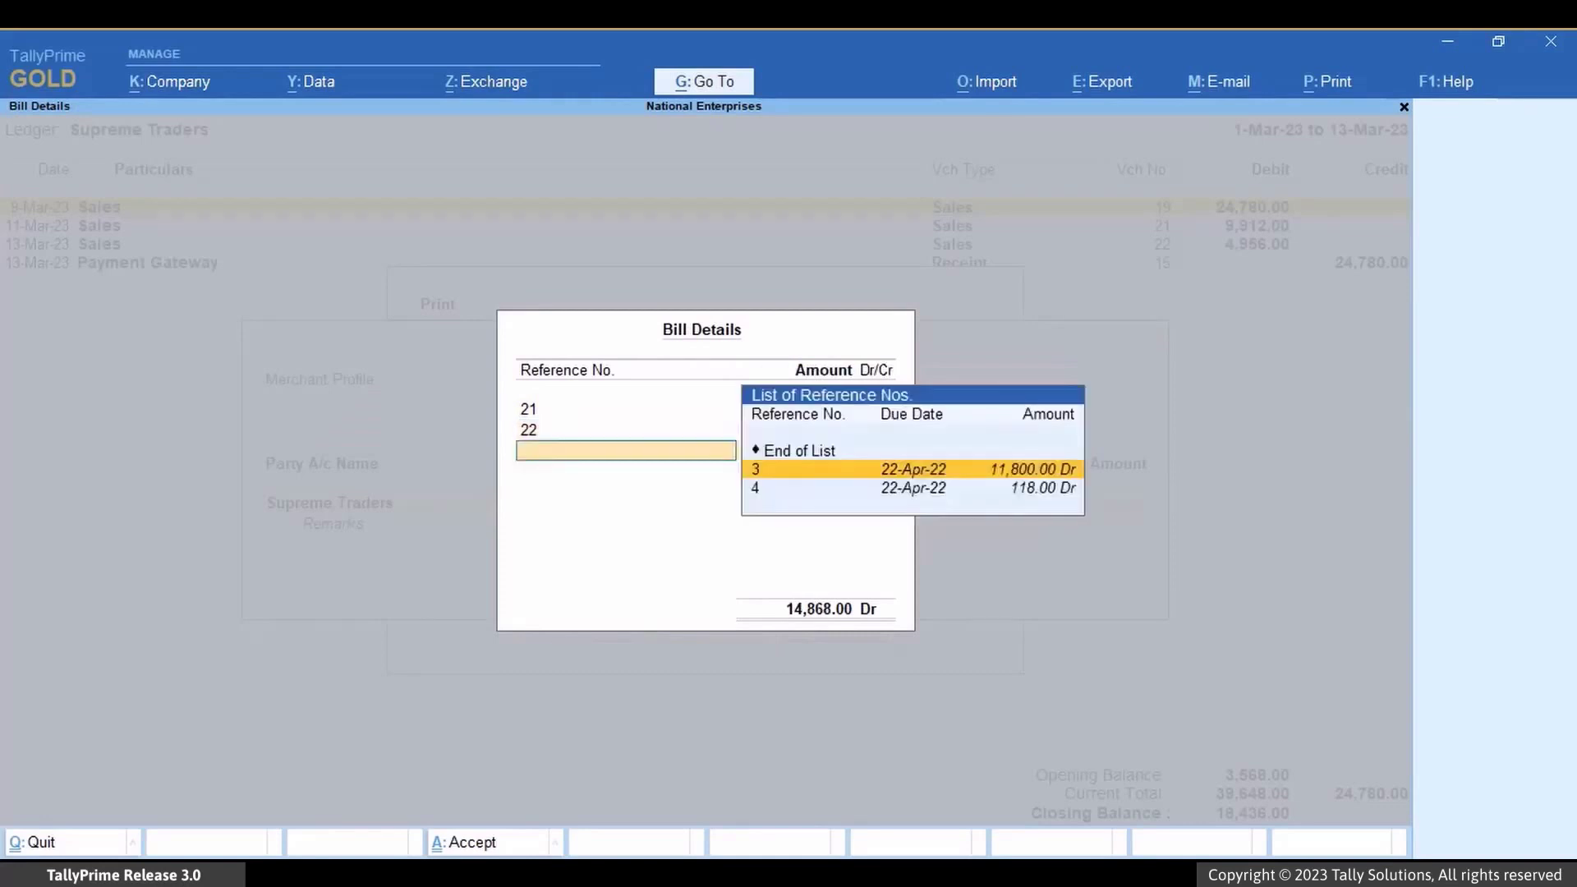
key(Up)
key(Return)
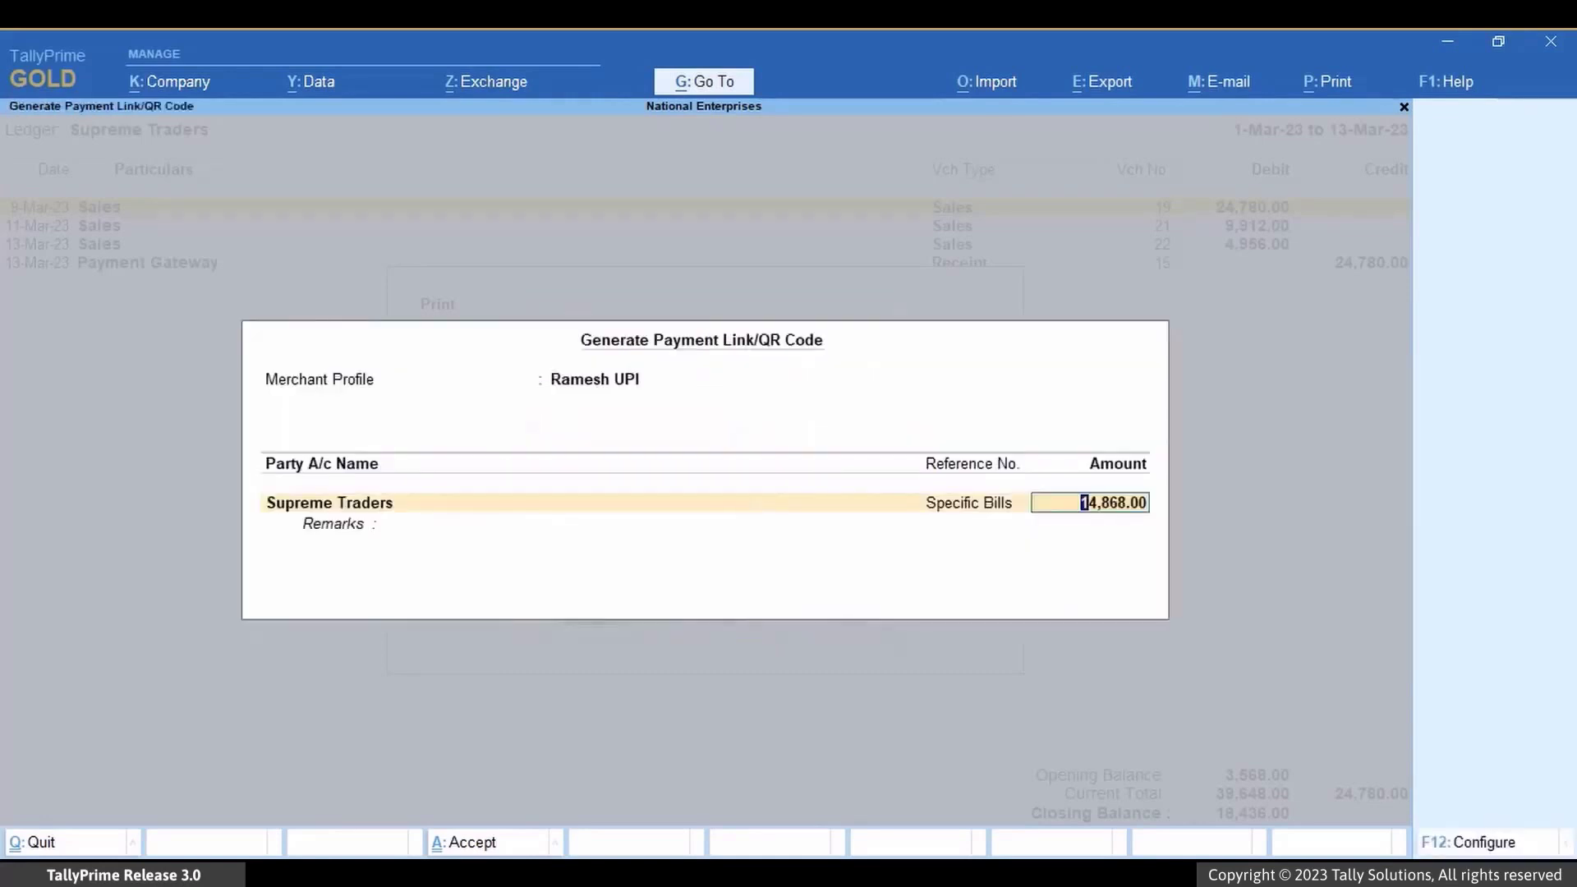
Step: Accept the payment details for Supreme Traders, save the QR code in the vouchers, and zoom in on the print preview
key(Return)
key(Return)
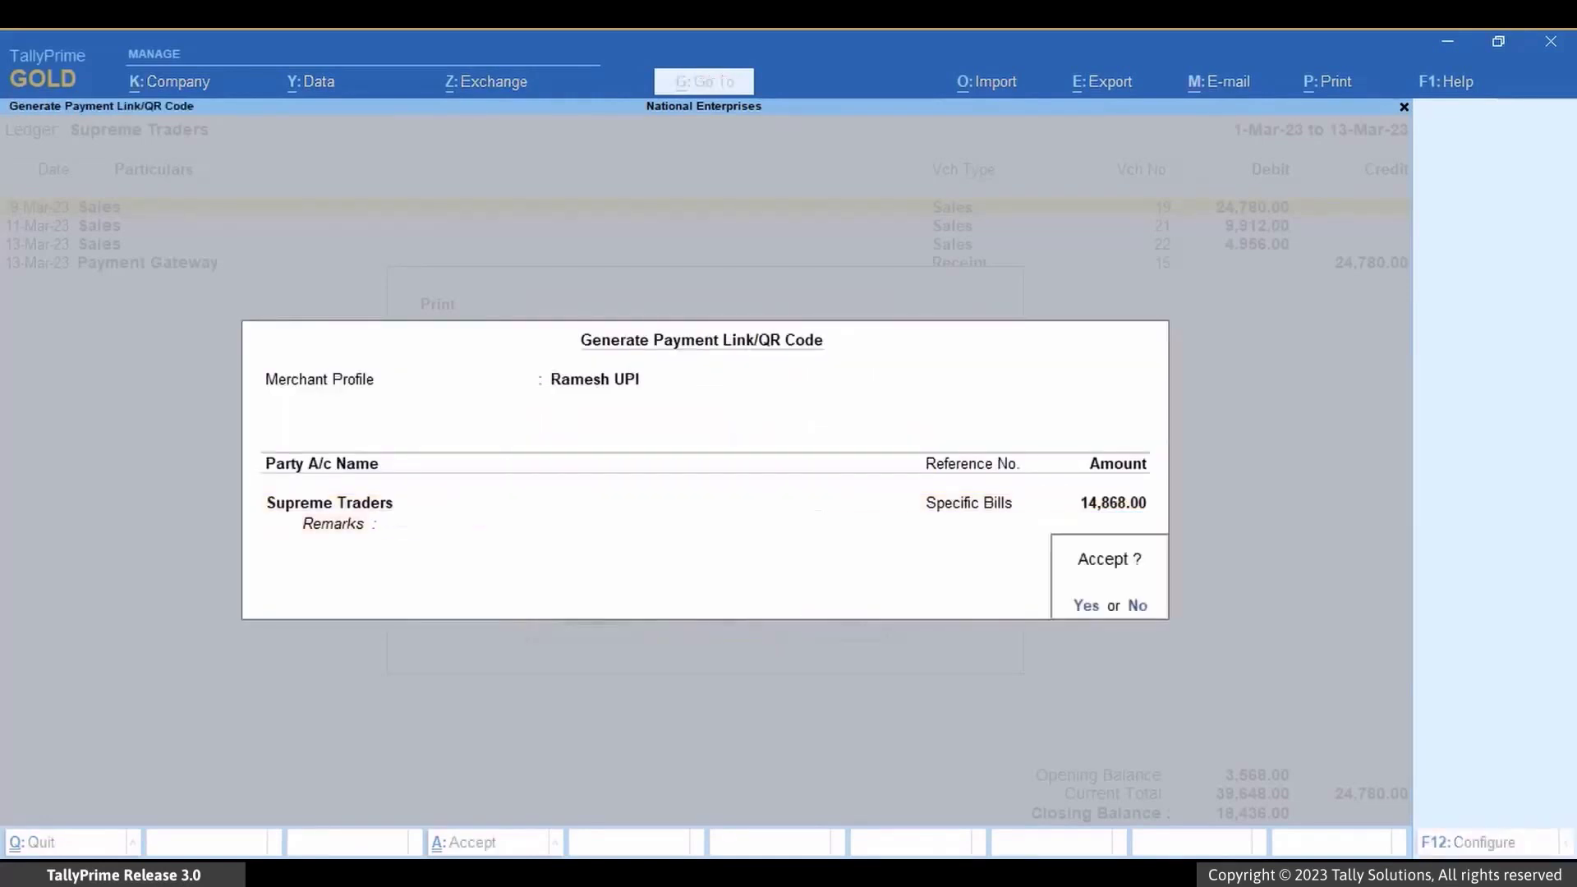
key(Return)
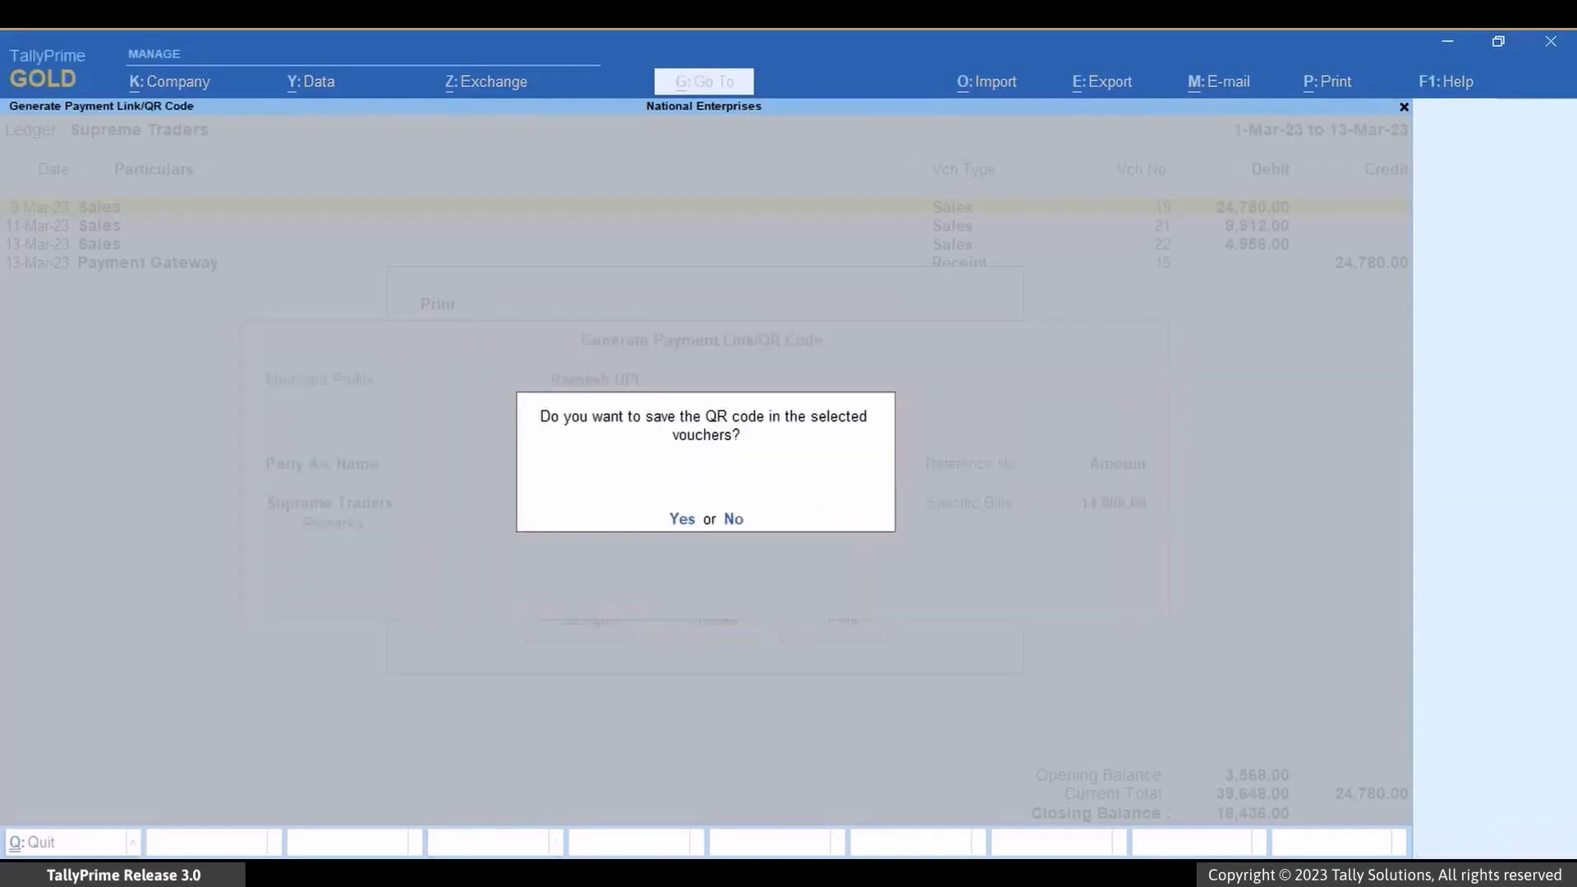
key(Return)
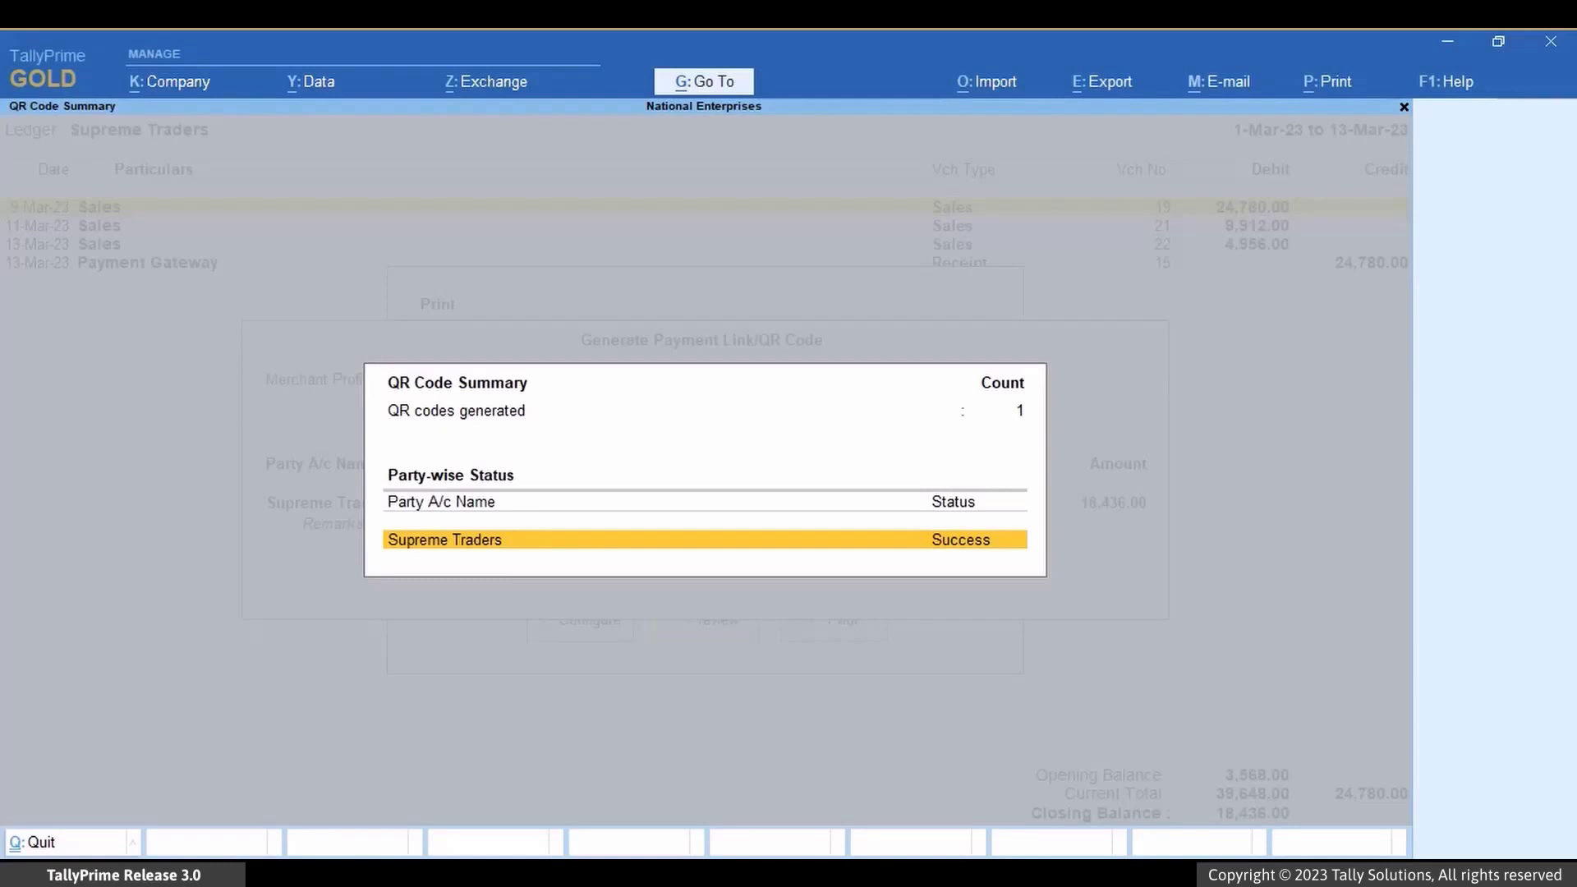
key(Return)
key(alt+z)
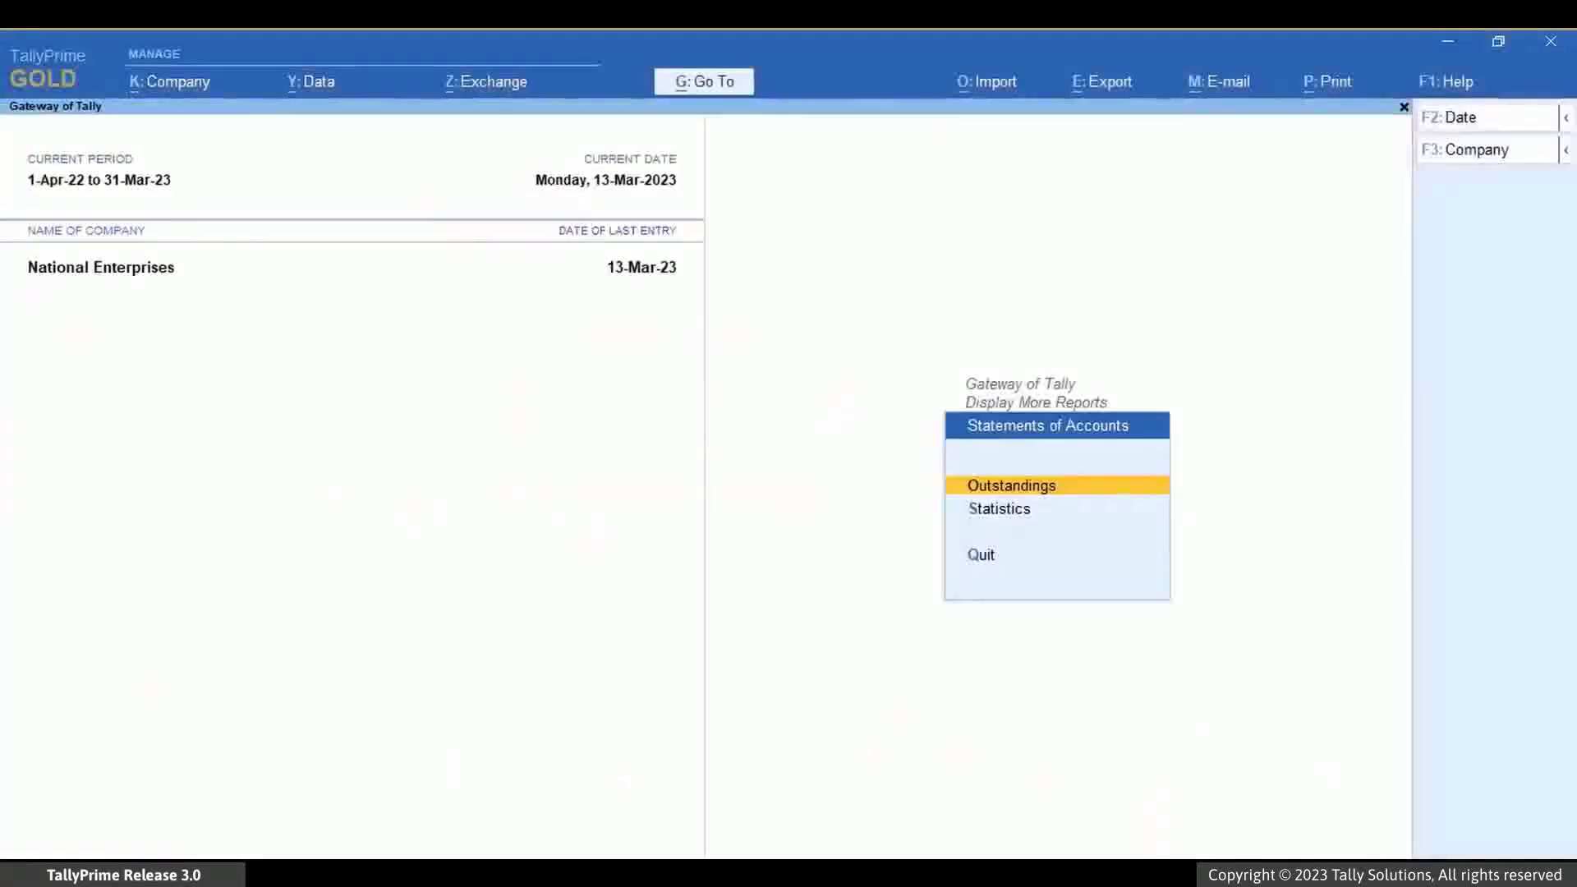
Step: Open the Ledger Outstandings report for Supreme Traders
key(Return)
key(Down)
key(Down)
key(Return)
key(Down)
key(Down)
key(Down)
key(Down)
key(Down)
key(Down)
key(Down)
key(Down)
key(Down)
key(Return)
Step: Preview the Supreme Traders outstandings print with a payment QR code generated for All Bills
key(alt+p)
key(Left)
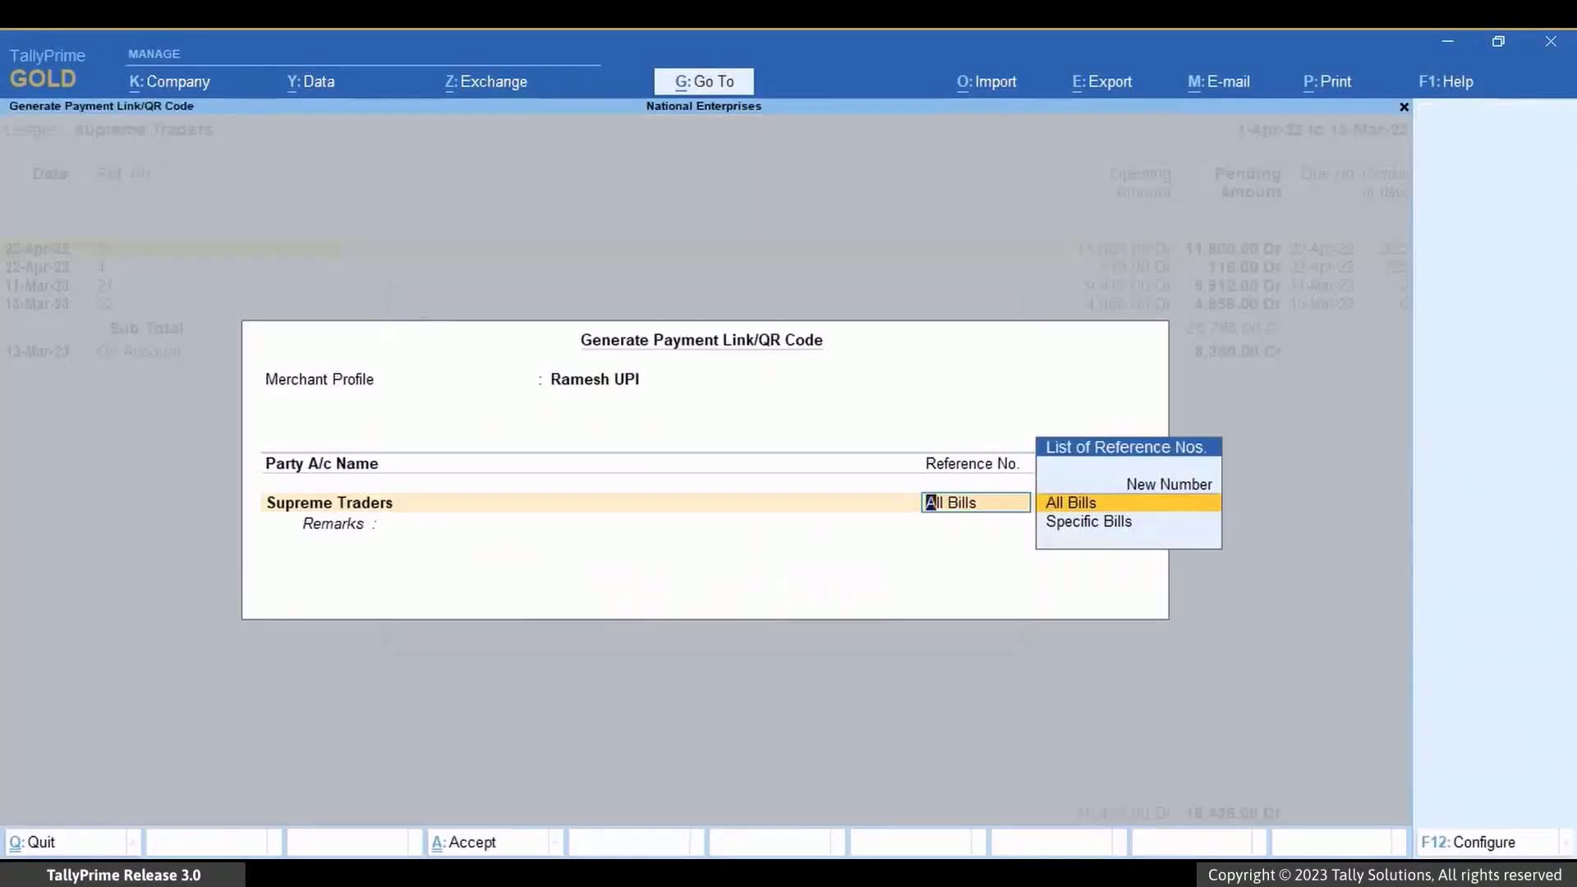
key(Return)
key(Return)
key(y)
key(Return)
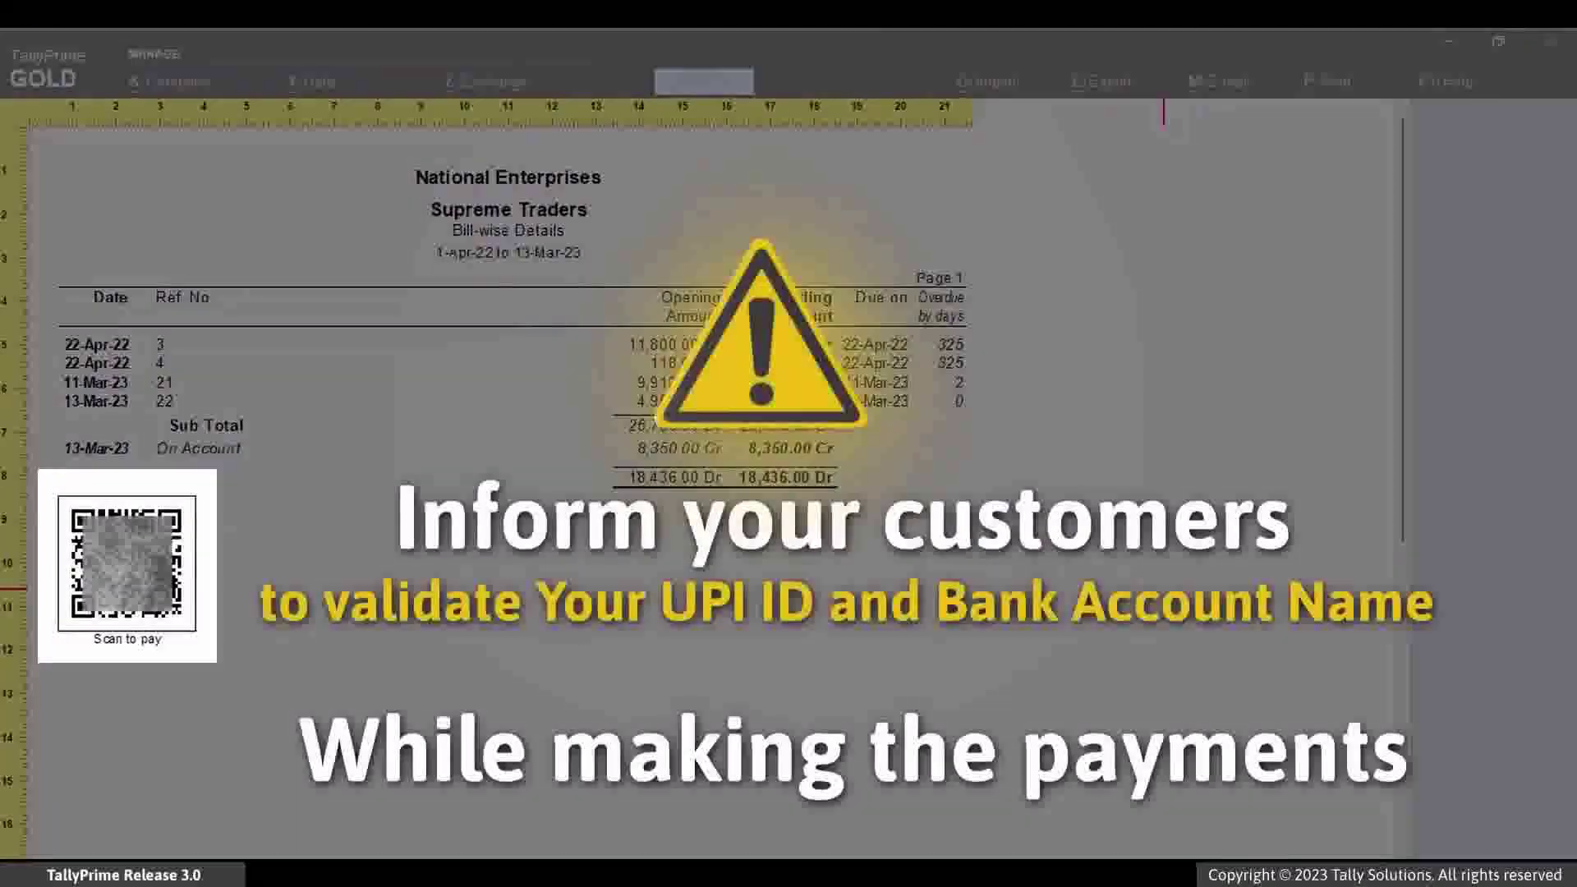